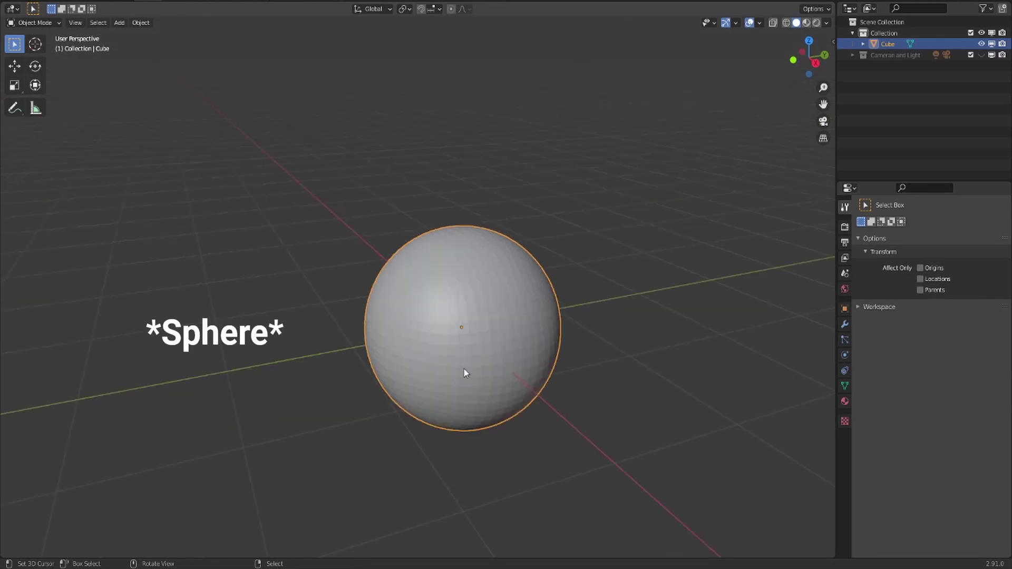
Step: Switch the sphere to Sculpt Mode and enable Dyntopo, accepting the vertex data warning
key(ctrl+Tab)
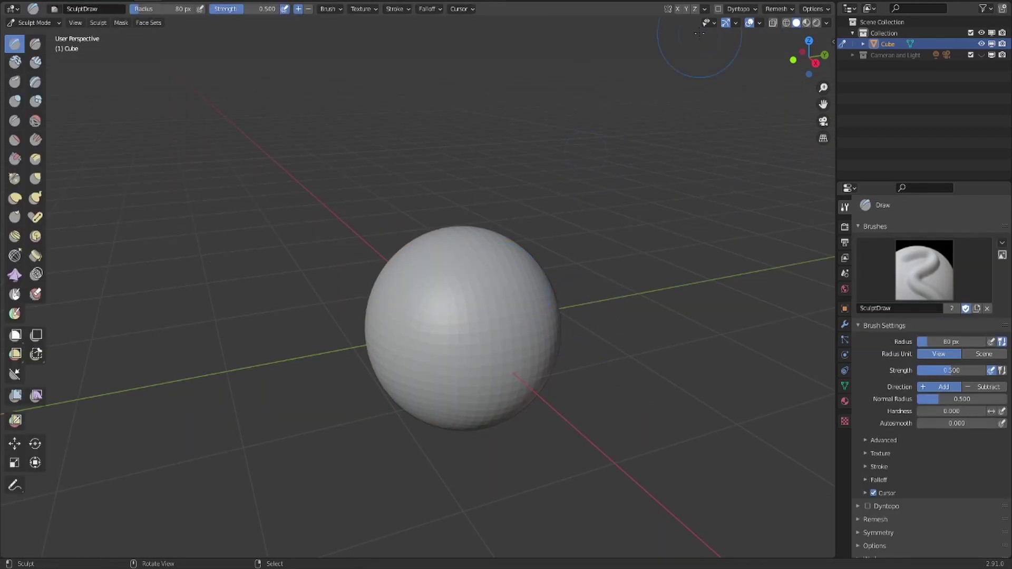
click(717, 9)
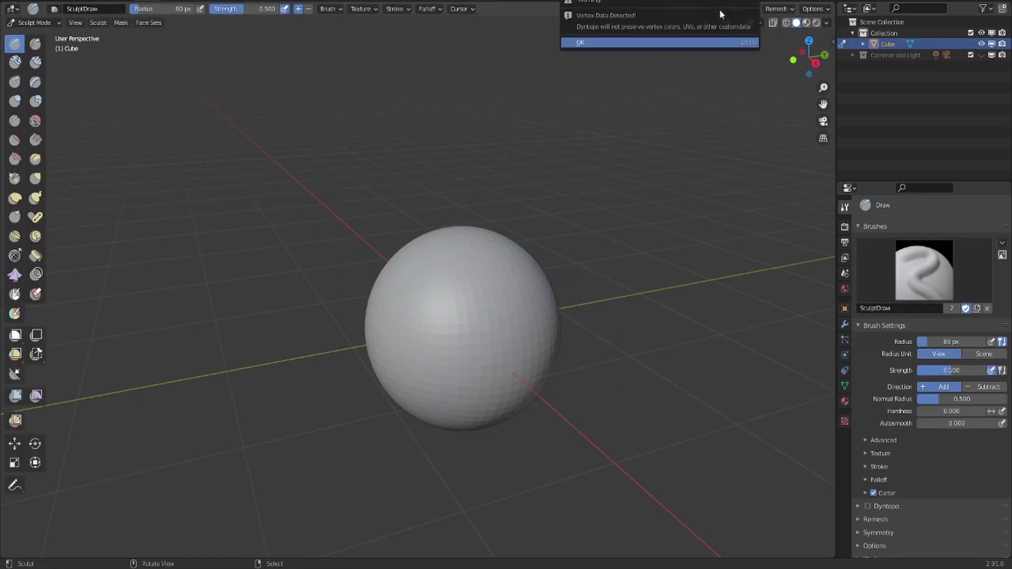
click(726, 43)
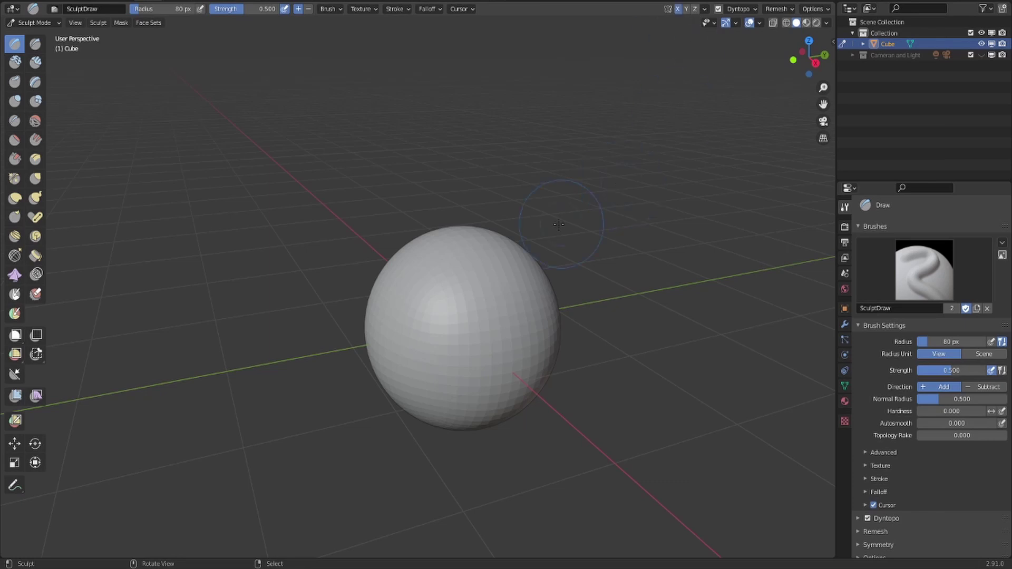
Step: Pull the sphere into a long tapering form along the Y axis with the 287 px Grab brush, extending its rounded end downward
key(g)
mouse_move(468, 251)
middle_down()
mouse_move(525, 250)
mouse_move(491, 234)
mouse_move(502, 253)
middle_up()
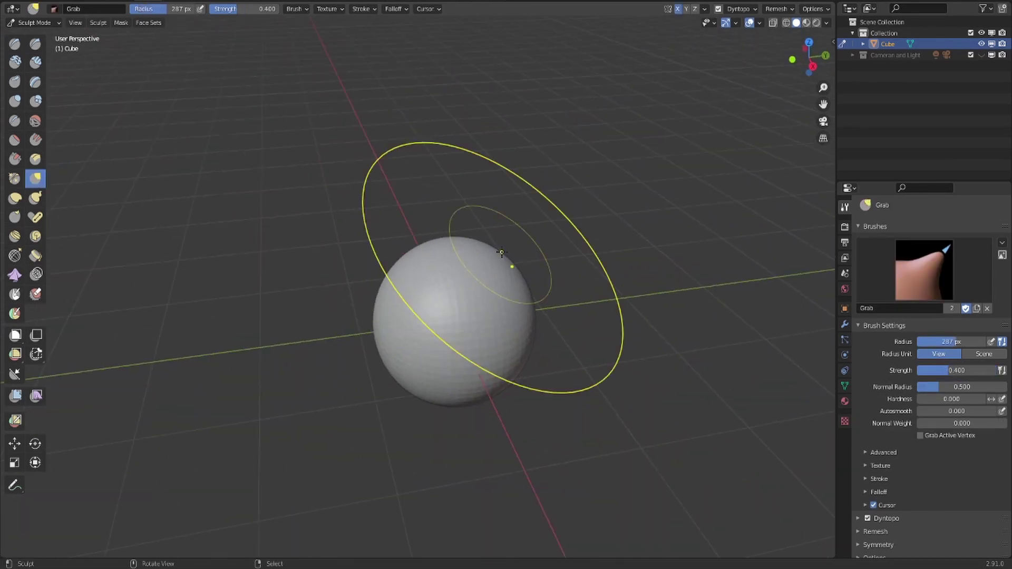
middle_drag(531, 293, 530, 269)
mouse_move(526, 271)
mouse_down()
mouse_move(627, 240)
mouse_move(665, 247)
mouse_move(736, 223)
mouse_up()
drag(621, 316, 565, 367)
drag(473, 391, 467, 423)
drag(418, 399, 414, 448)
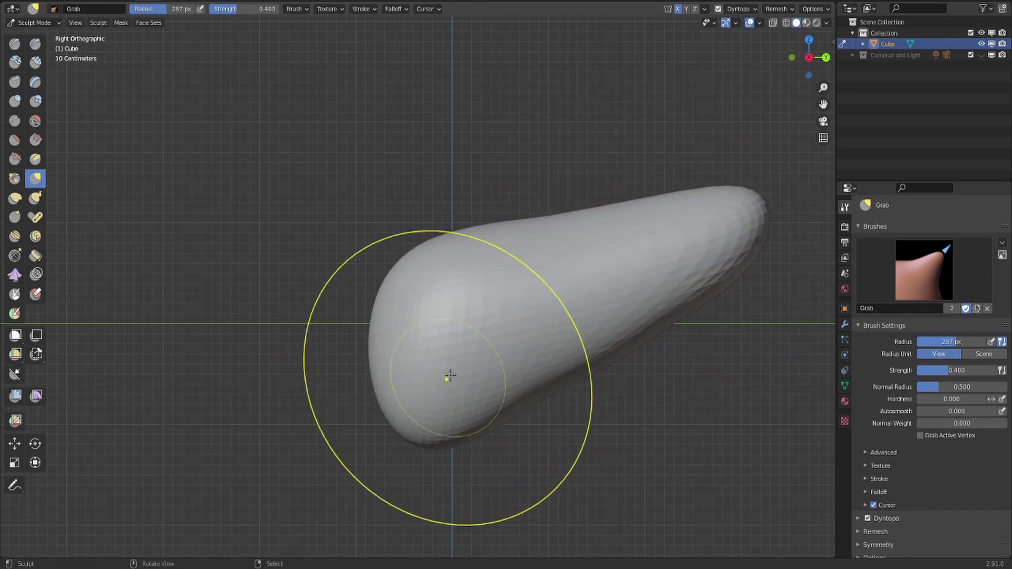
Step: Reduce the Grab brush radius to 177 px and reshape the side and underside of the tapered end
mouse_move(522, 464)
middle_down()
mouse_move(628, 244)
mouse_move(625, 290)
mouse_move(366, 312)
mouse_move(549, 362)
mouse_move(484, 339)
mouse_move(466, 286)
middle_up()
key(f)
click(515, 287)
drag(503, 287, 484, 287)
drag(500, 327, 485, 328)
drag(508, 399, 504, 403)
mouse_move(504, 403)
middle_down()
mouse_move(425, 296)
mouse_move(536, 350)
mouse_move(439, 361)
middle_up()
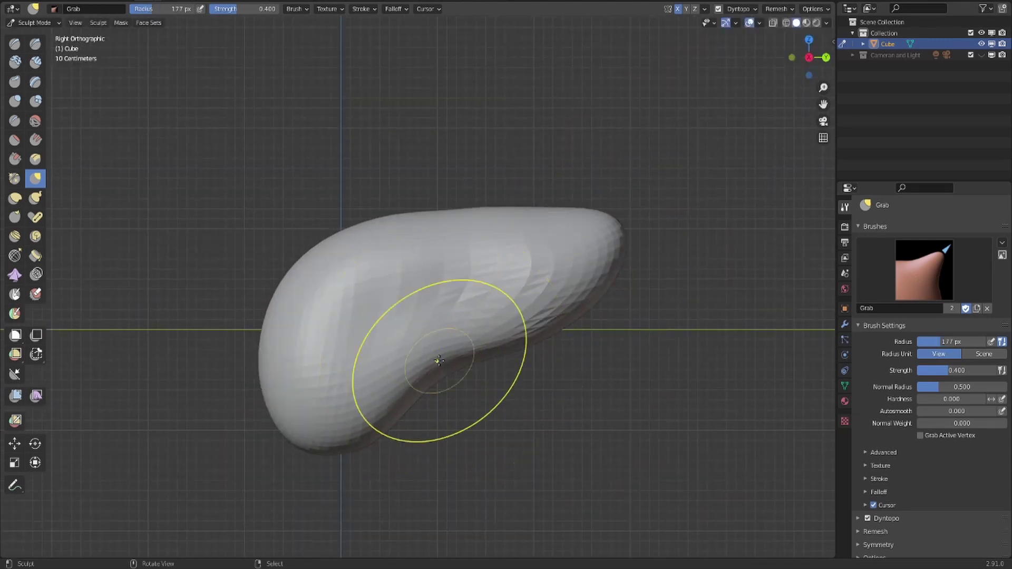
Step: Return to the right side view and set the Grab brush radius to 186 px
key(f)
click(491, 276)
middle_drag(491, 276, 498, 334)
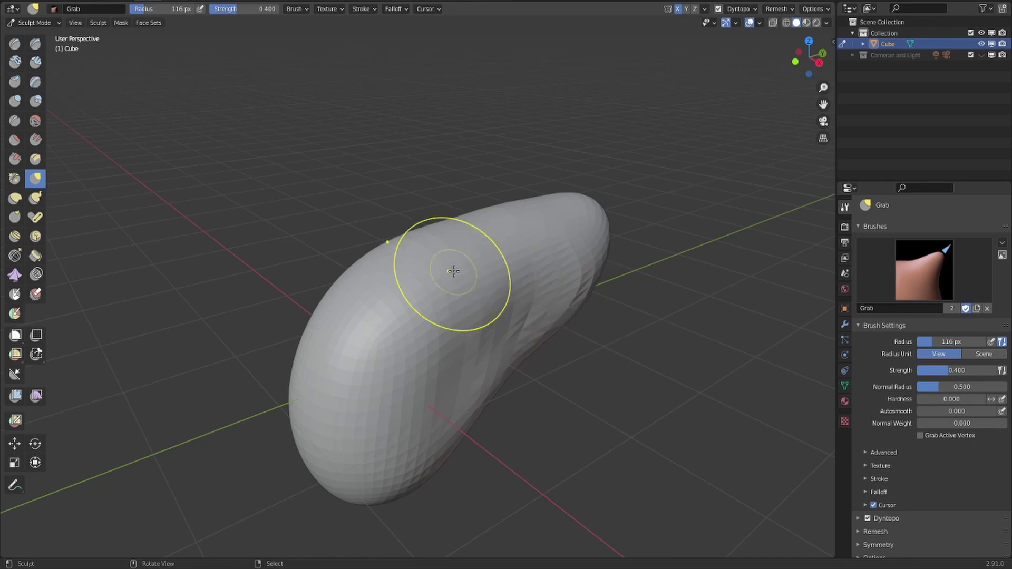
key(KP_3)
key(f)
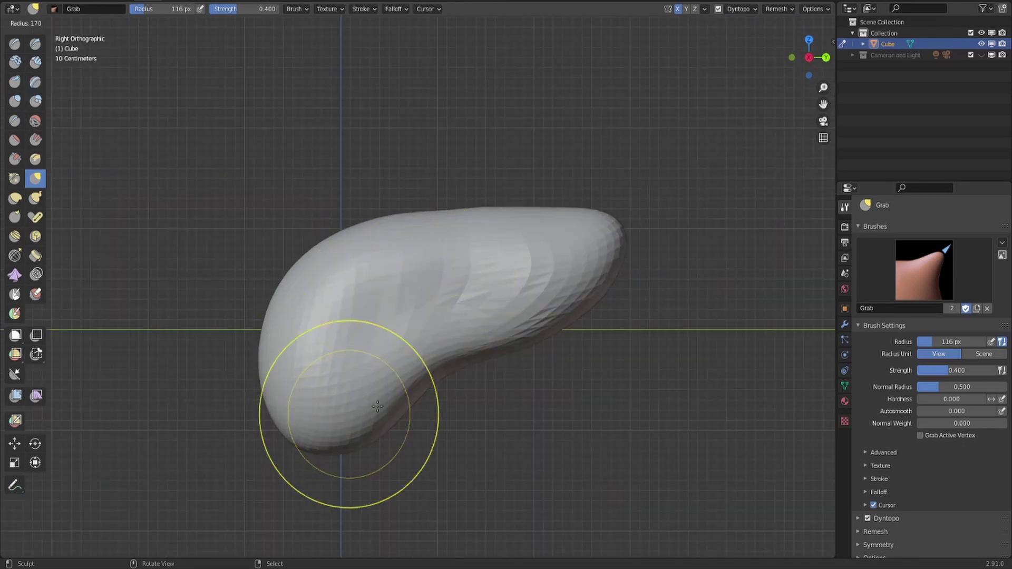
click(444, 410)
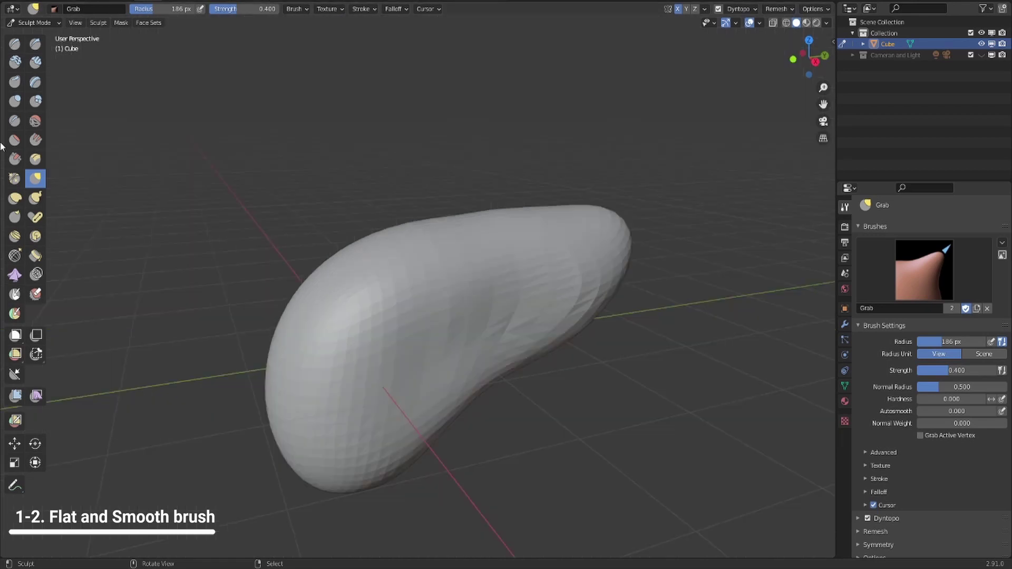
Step: Smooth the creased middle of the form's side with the Smooth brush at a 186 px radius
click(18, 142)
key(shift+s)
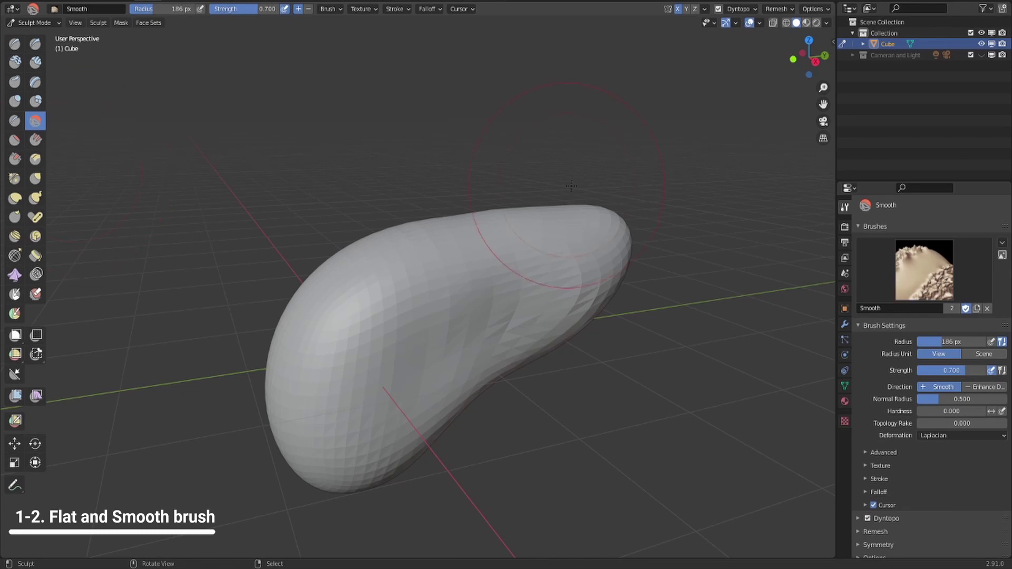
mouse_move(510, 295)
mouse_down()
mouse_move(457, 348)
mouse_move(489, 328)
mouse_up()
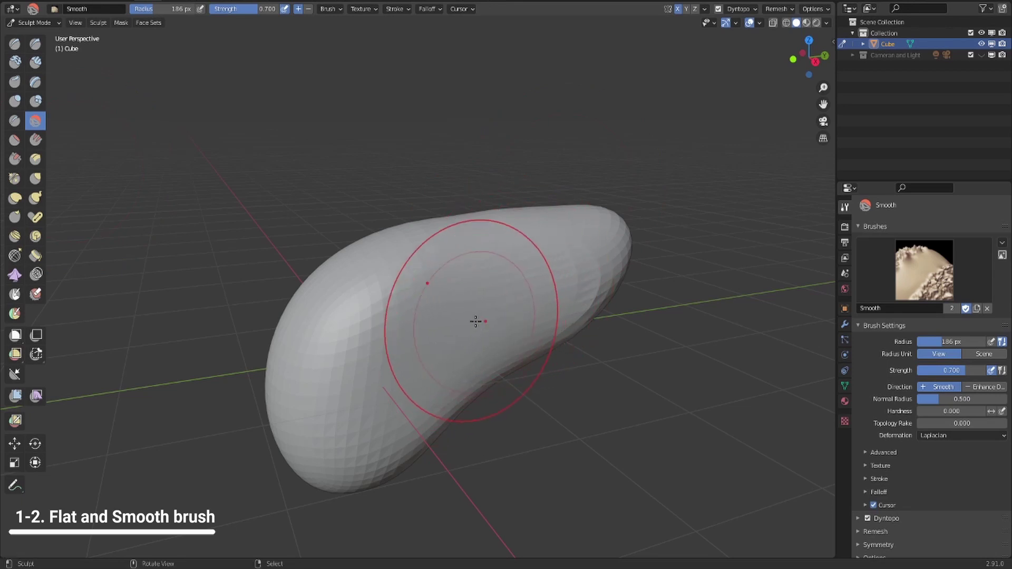
Step: Level the faceted side of the large rounded end with the Flatten brush at a 127 px radius
click(16, 141)
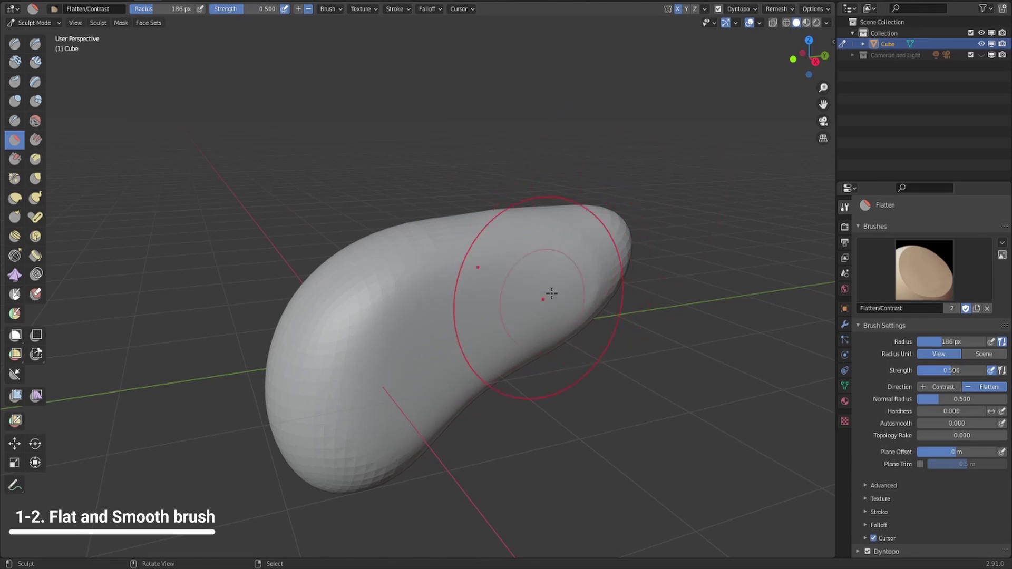
middle_drag(511, 305, 526, 317)
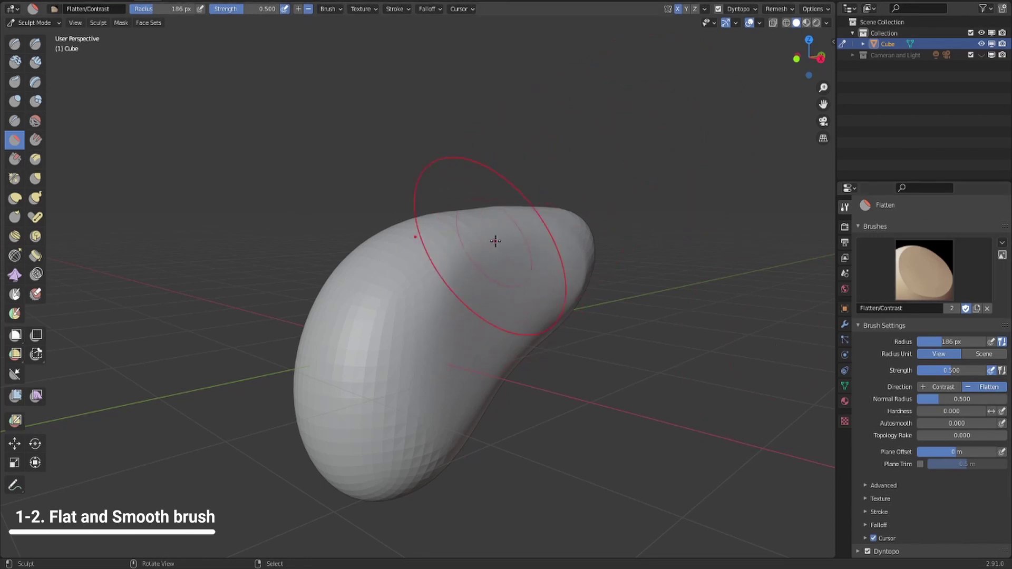
middle_drag(492, 237, 464, 312)
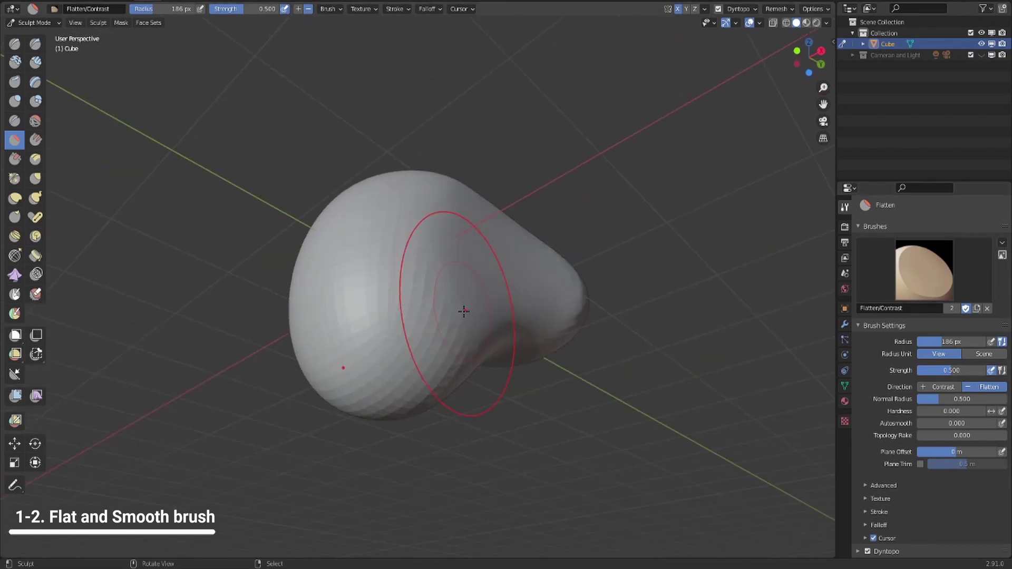
key(f)
click(397, 331)
middle_drag(404, 328, 478, 300)
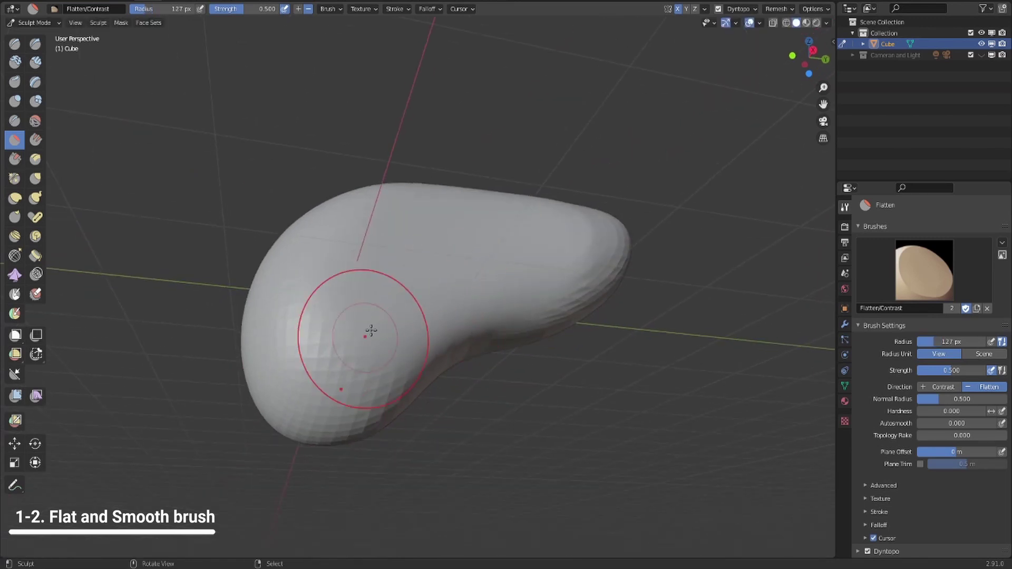
drag(353, 345, 353, 398)
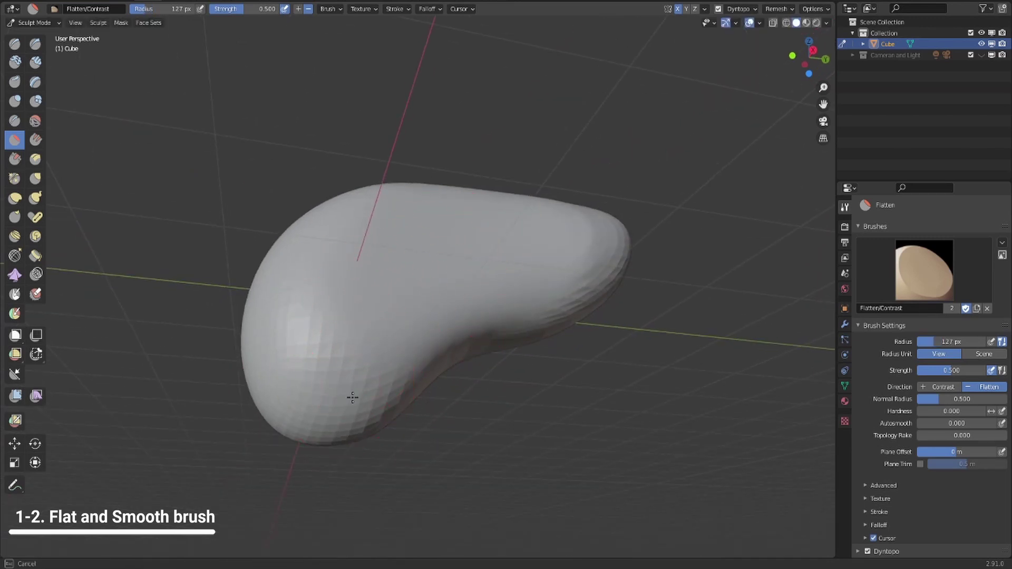
drag(340, 347, 369, 355)
Step: Continue flattening the large end's side from its lower edge up towards the top of the form
mouse_move(324, 371)
middle_down()
mouse_move(422, 364)
mouse_move(430, 436)
middle_up()
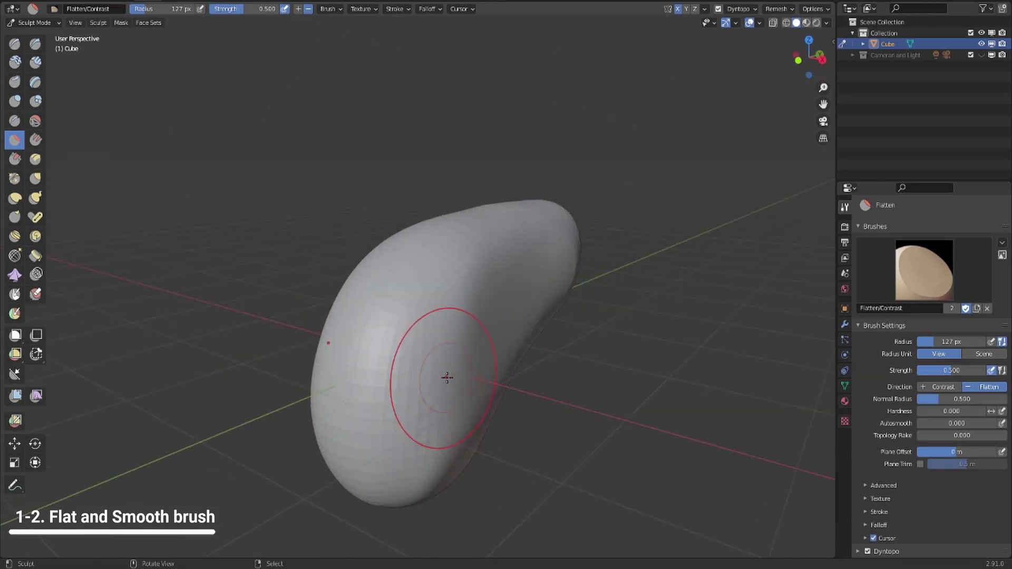
mouse_move(445, 378)
mouse_down()
mouse_move(413, 373)
mouse_move(402, 420)
mouse_up()
mouse_move(402, 421)
mouse_down()
mouse_move(423, 337)
mouse_move(455, 302)
mouse_up()
mouse_move(462, 300)
middle_down()
mouse_move(457, 285)
mouse_move(416, 294)
mouse_move(443, 294)
middle_up()
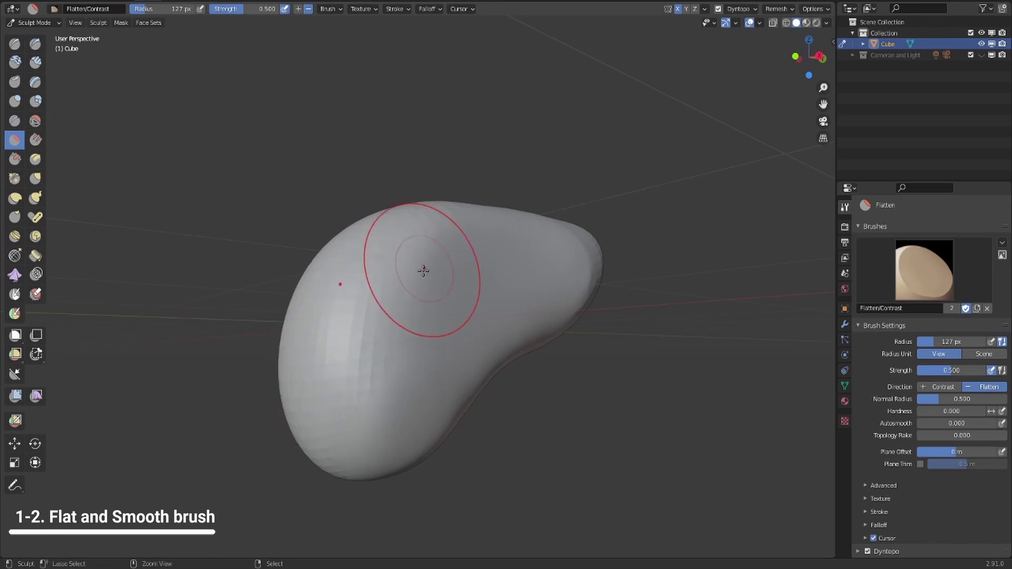
mouse_move(419, 260)
middle_down()
mouse_move(382, 334)
mouse_move(495, 264)
mouse_move(448, 308)
mouse_move(501, 224)
middle_up()
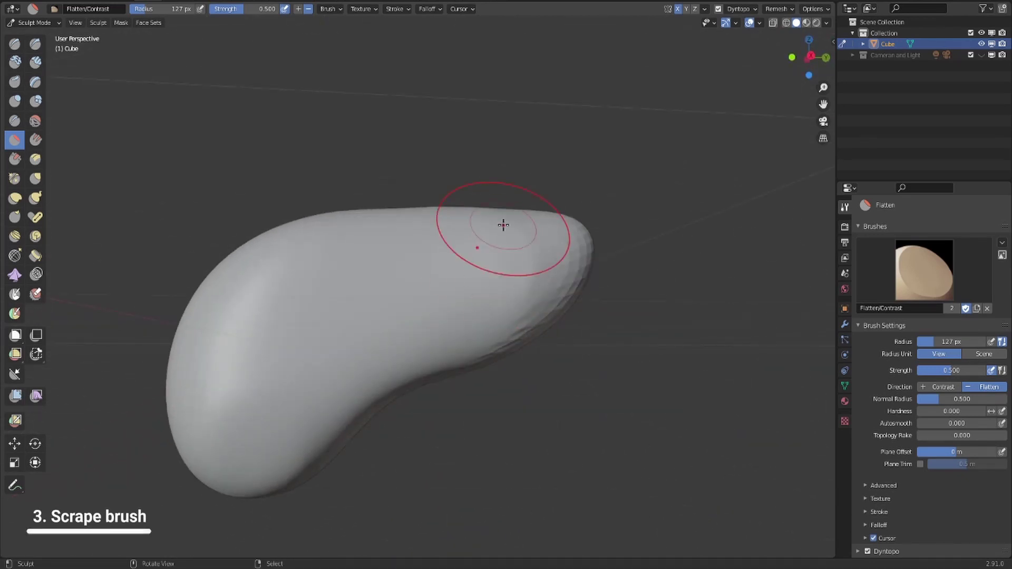
Step: Scrape a flat plane into the side of the narrow end with the Scrape brush at a 164 px radius
click(15, 159)
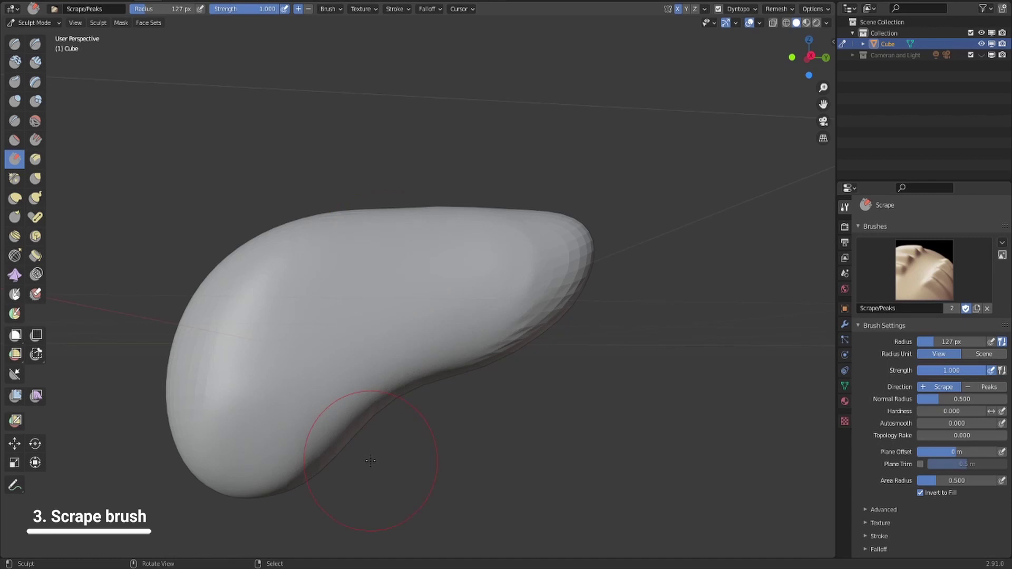
mouse_move(459, 290)
middle_down()
mouse_move(517, 308)
mouse_move(578, 186)
middle_up()
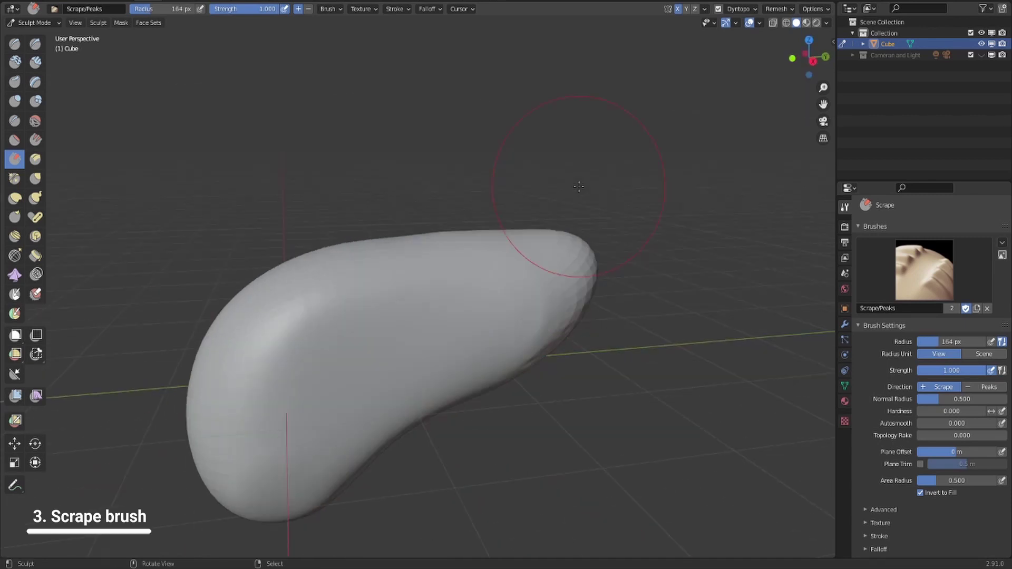
mouse_move(512, 259)
middle_down()
mouse_move(445, 397)
mouse_move(495, 289)
mouse_move(506, 289)
middle_up()
scroll(501, 300, up, 5)
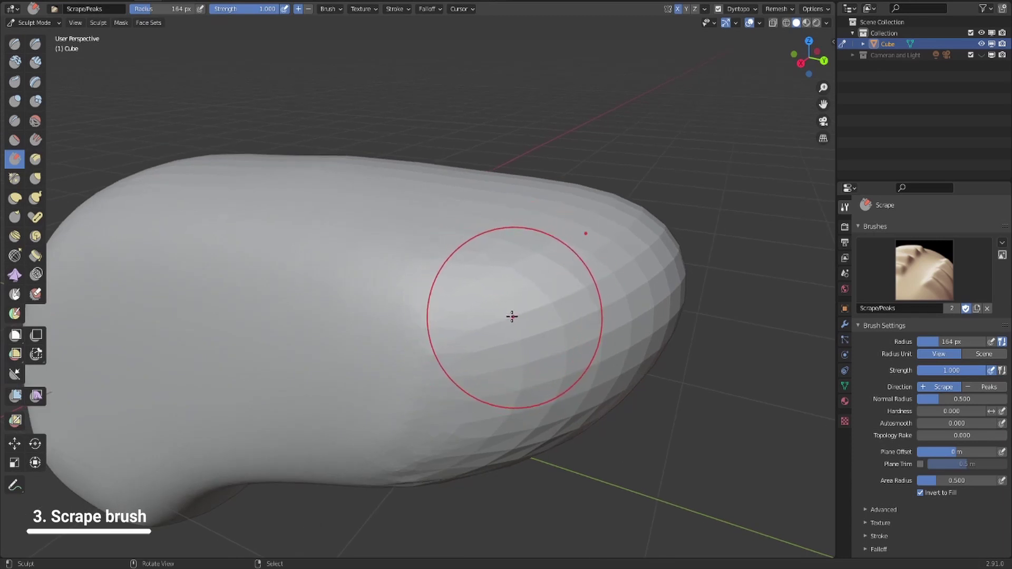
drag(513, 319, 520, 317)
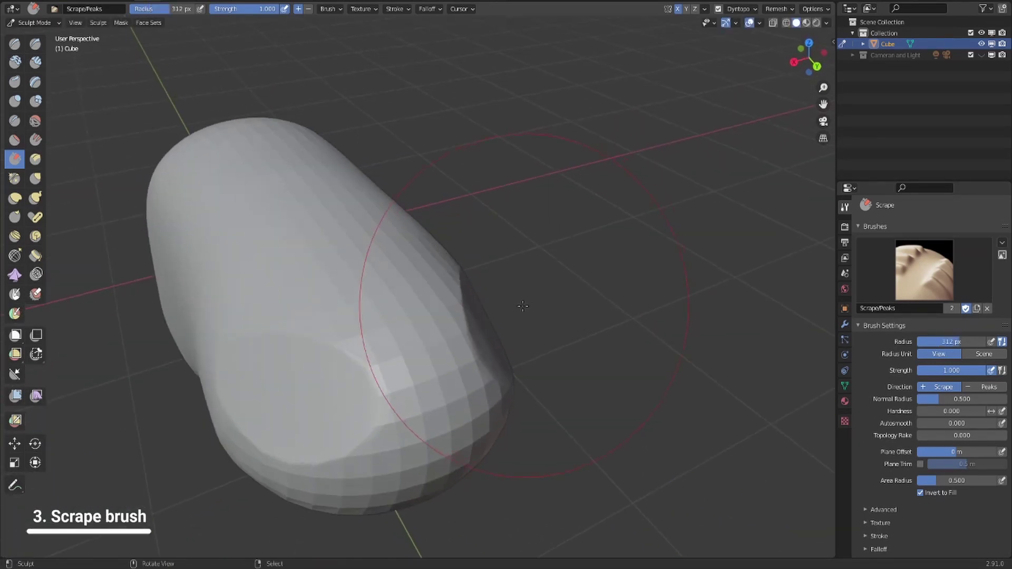
Step: Set the Scrape brush radius to 213 px and cut a flat plane on top of the tip between the side planes
key(f)
click(364, 345)
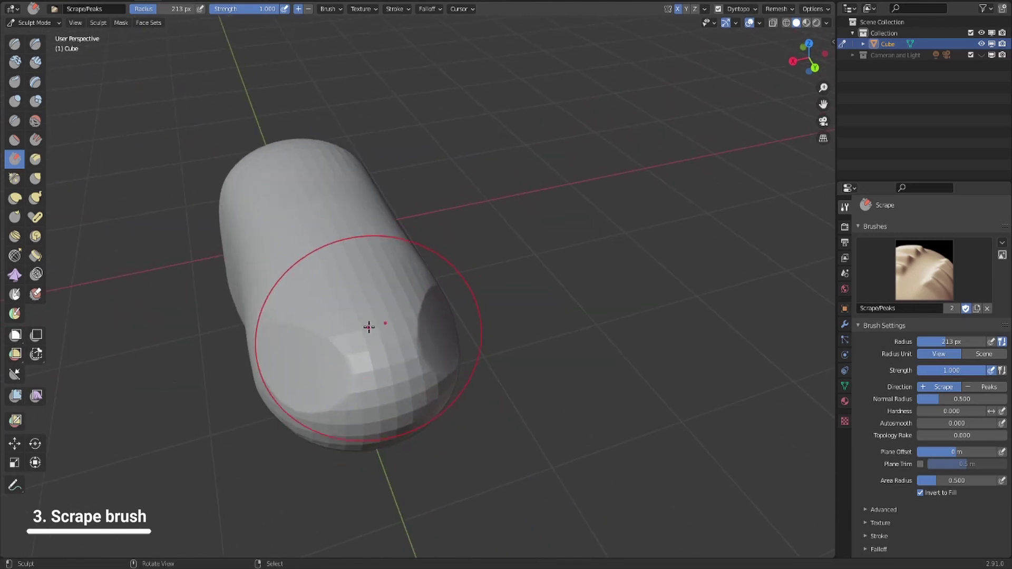
mouse_move(369, 327)
mouse_down()
mouse_move(369, 289)
mouse_move(384, 390)
mouse_up()
mouse_move(371, 351)
mouse_down()
mouse_move(387, 414)
mouse_move(368, 332)
mouse_move(386, 344)
mouse_up()
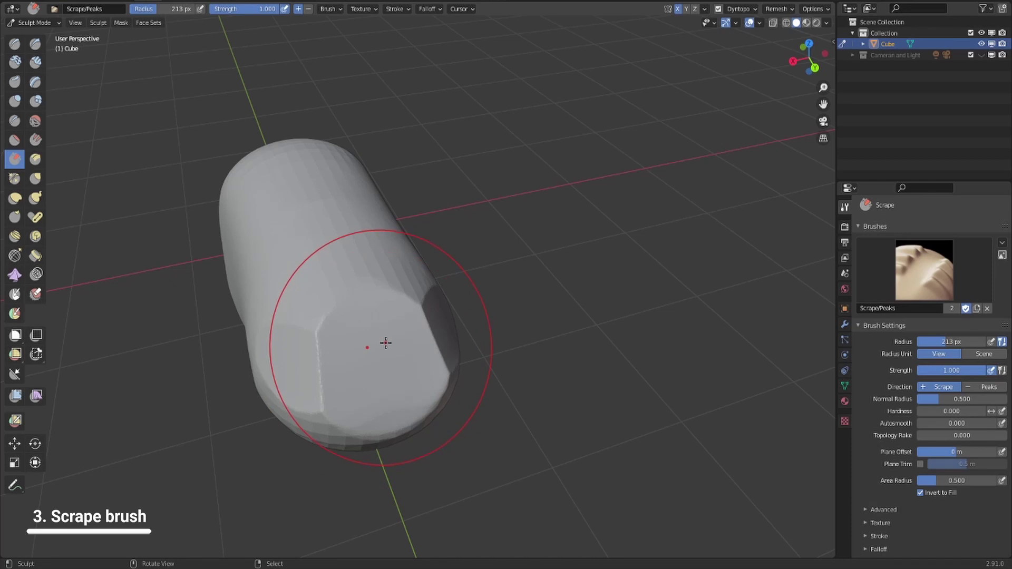
Step: Reduce the Scrape brush radius to 104 px and scrape the middle and edges of the tip's top plane
mouse_move(386, 343)
middle_down()
mouse_move(350, 294)
mouse_move(384, 294)
mouse_move(371, 301)
middle_up()
scroll(371, 301, up, 2)
key(bracketleft)
key(bracketleft)
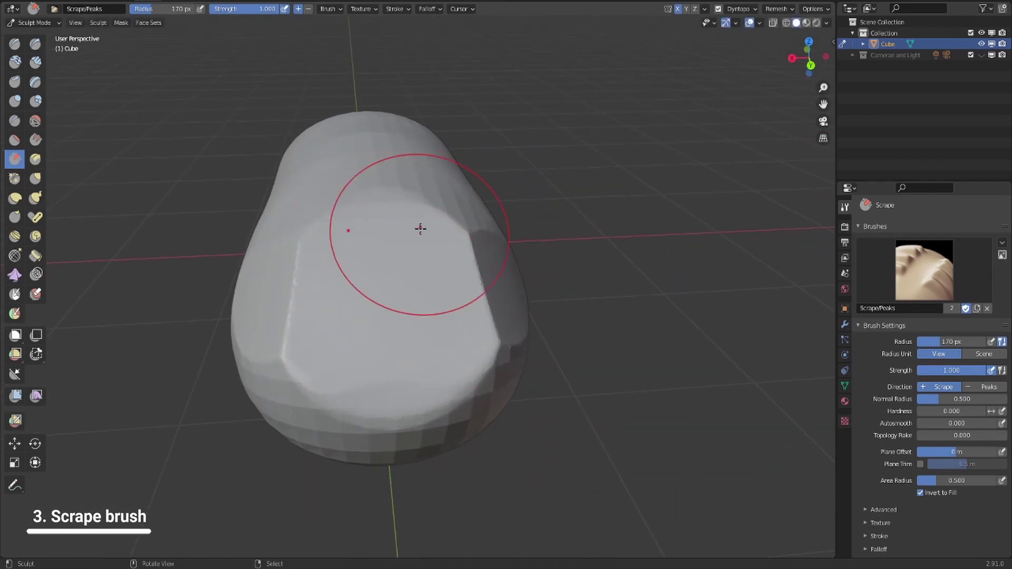
key(f)
click(416, 316)
mouse_move(417, 317)
mouse_down()
mouse_move(436, 358)
mouse_move(434, 257)
mouse_up()
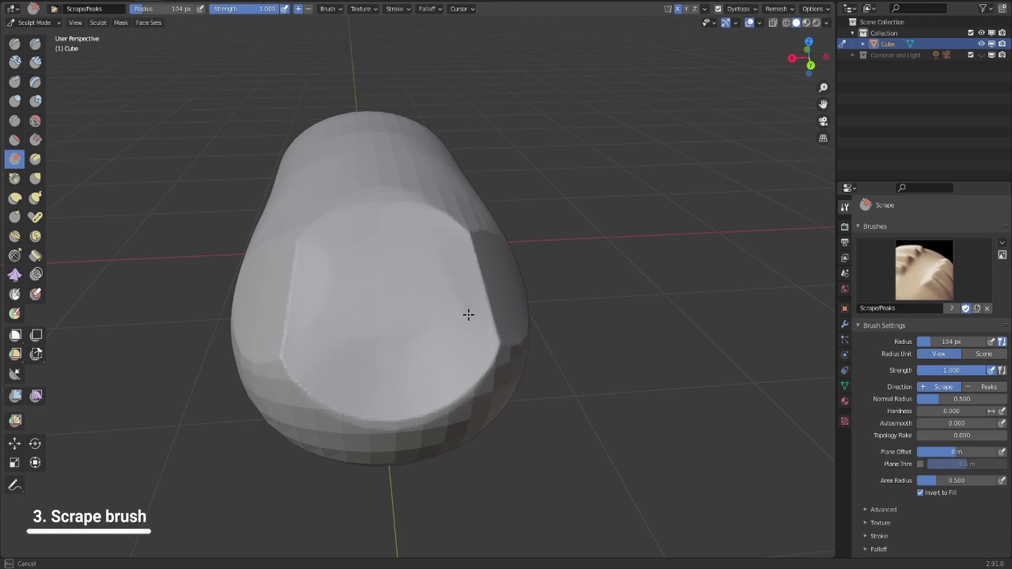
mouse_move(469, 315)
mouse_down()
mouse_move(370, 332)
mouse_move(429, 323)
mouse_up()
mouse_move(488, 351)
middle_down()
mouse_move(533, 364)
mouse_move(499, 329)
mouse_move(384, 418)
middle_up()
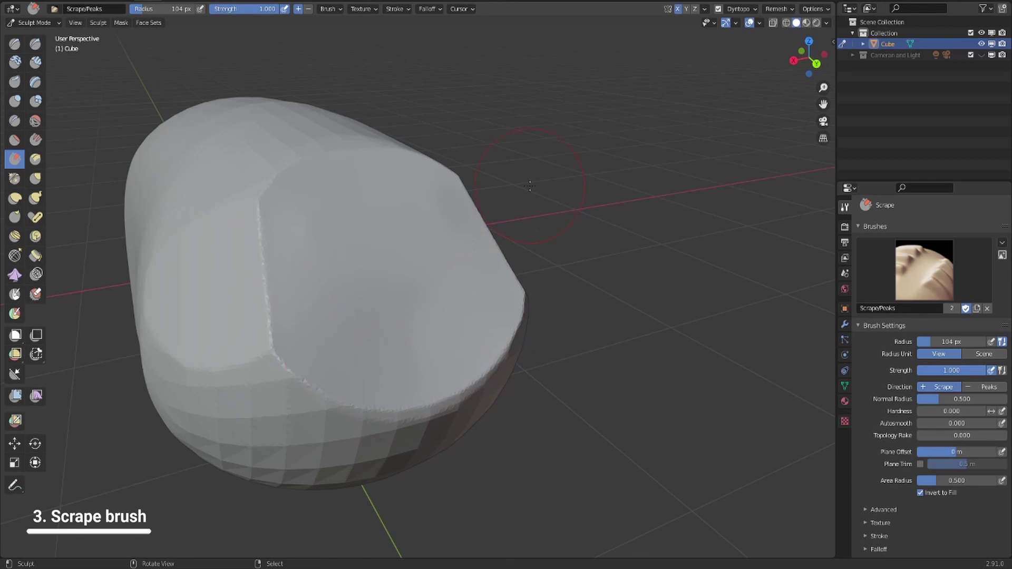
Step: Try different viewport lighting options and apply a neutral grey Studio light with stronger shadows
click(826, 22)
click(818, 102)
click(797, 136)
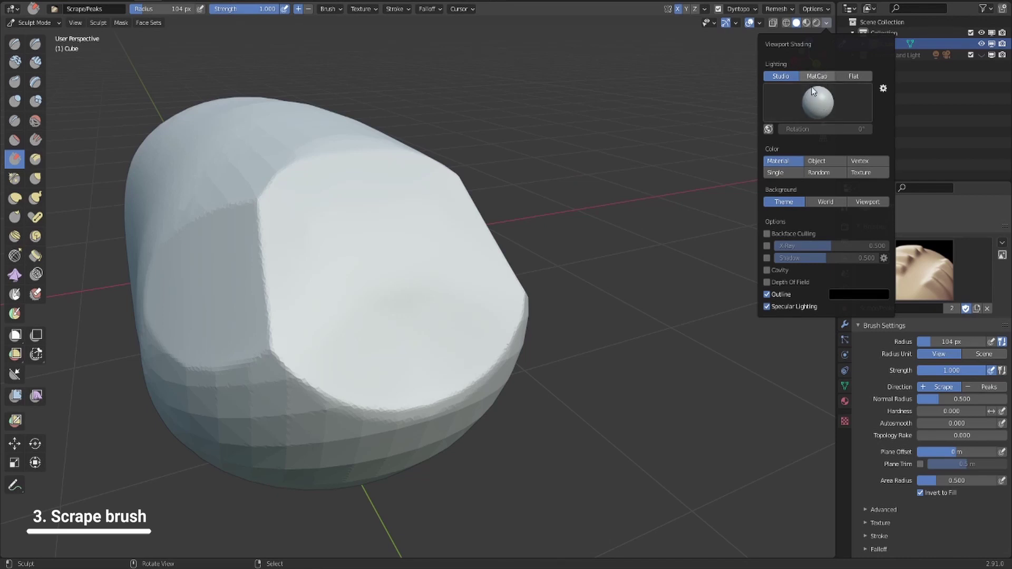
click(823, 77)
click(781, 76)
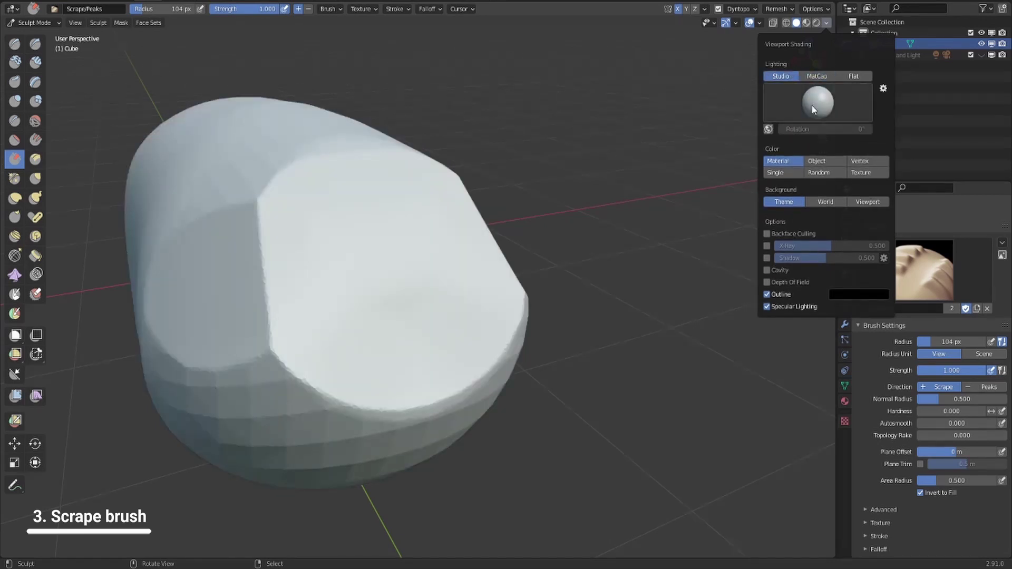
click(837, 111)
click(791, 140)
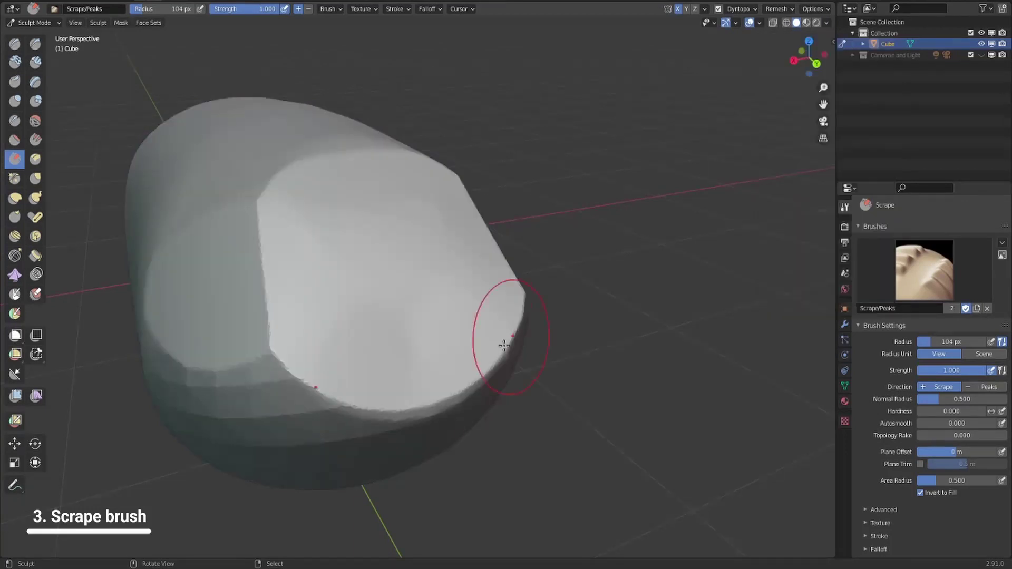
Step: Enlarge the Scrape brush radius to 203 px and scrape across the tip's top plane again
mouse_move(502, 334)
middle_down()
mouse_move(493, 276)
mouse_move(456, 257)
mouse_move(491, 232)
mouse_move(482, 256)
middle_up()
scroll(491, 233, up, 4)
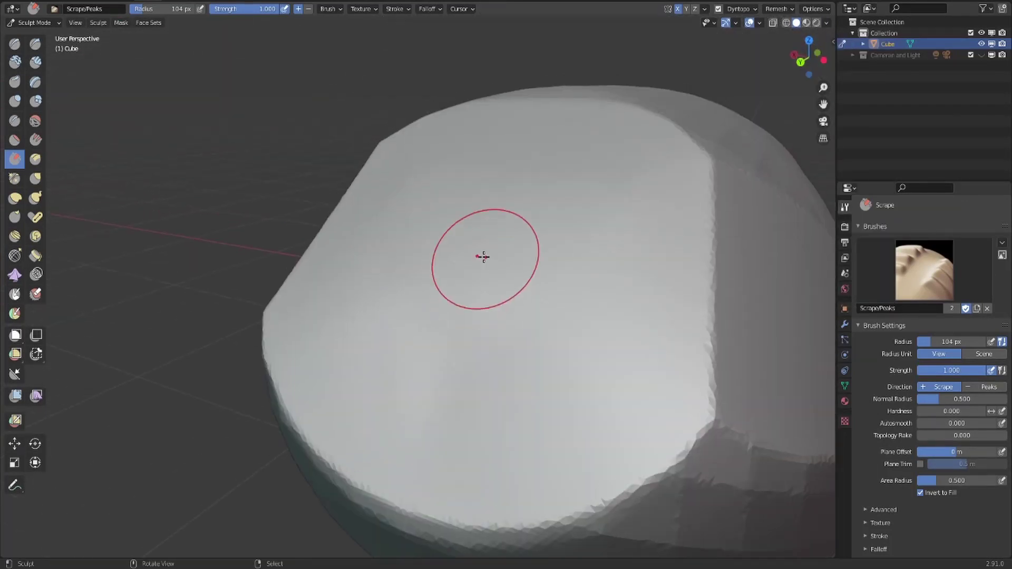
key(f)
click(521, 272)
mouse_move(521, 272)
mouse_down()
mouse_move(446, 253)
mouse_move(437, 300)
mouse_up()
middle_drag(437, 300, 454, 211)
mouse_move(496, 174)
middle_down()
mouse_move(529, 156)
mouse_move(631, 204)
mouse_move(637, 276)
mouse_move(603, 294)
middle_up()
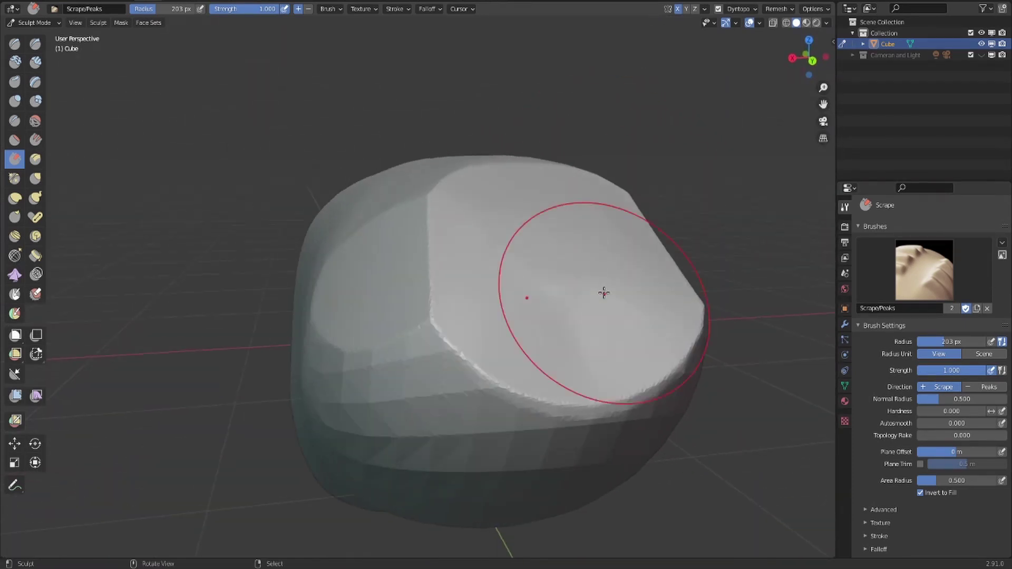
Step: Switch to the Flatten brush and flatten the plane on the tip's end with a 203 px radius
key(q)
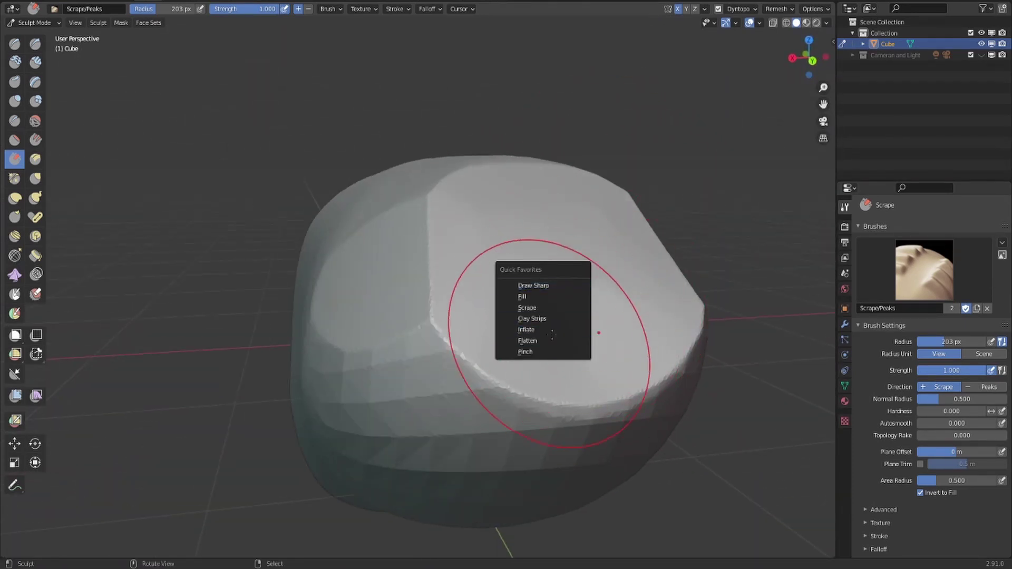
click(554, 341)
middle_drag(581, 269, 563, 302)
drag(563, 302, 541, 348)
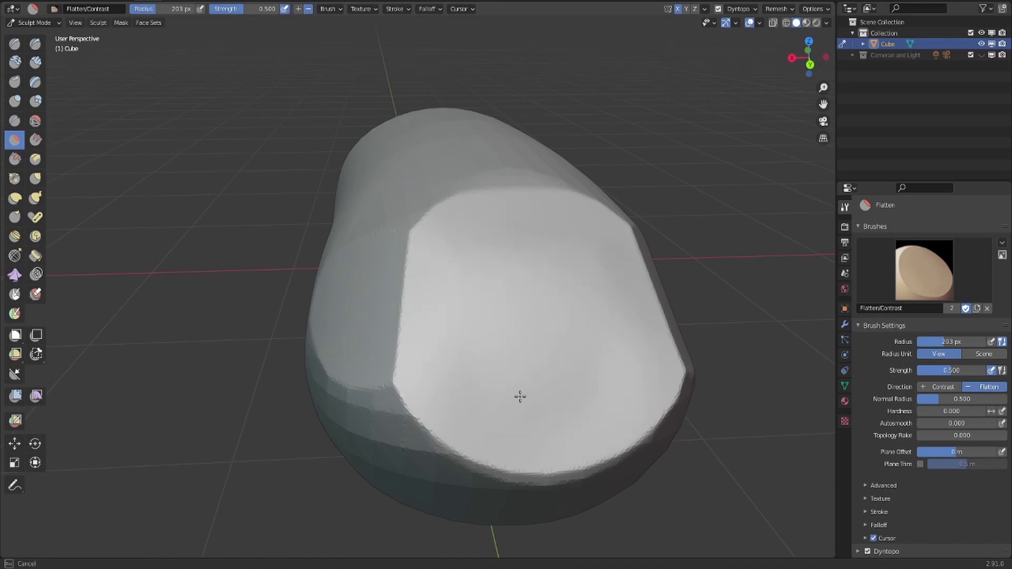
Step: Reduce the Flatten brush radius to 127 px and even out the middle and edges of the tip's plane
middle_drag(520, 397, 635, 265)
key(f)
click(628, 280)
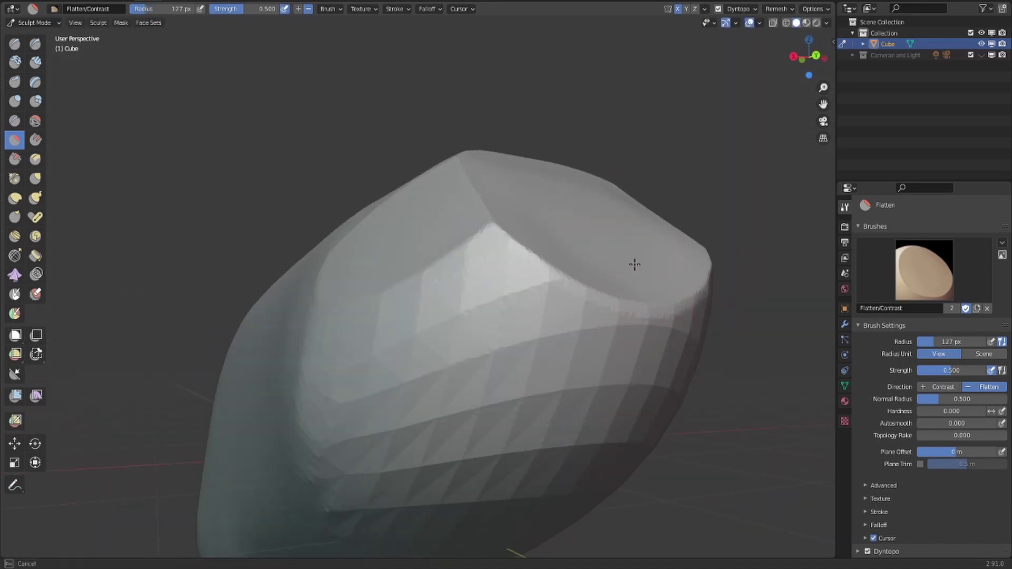
middle_drag(613, 226, 552, 277)
mouse_move(552, 278)
mouse_down()
mouse_move(529, 316)
mouse_move(536, 176)
mouse_up()
mouse_move(535, 176)
middle_down()
mouse_move(615, 243)
mouse_move(463, 380)
middle_up()
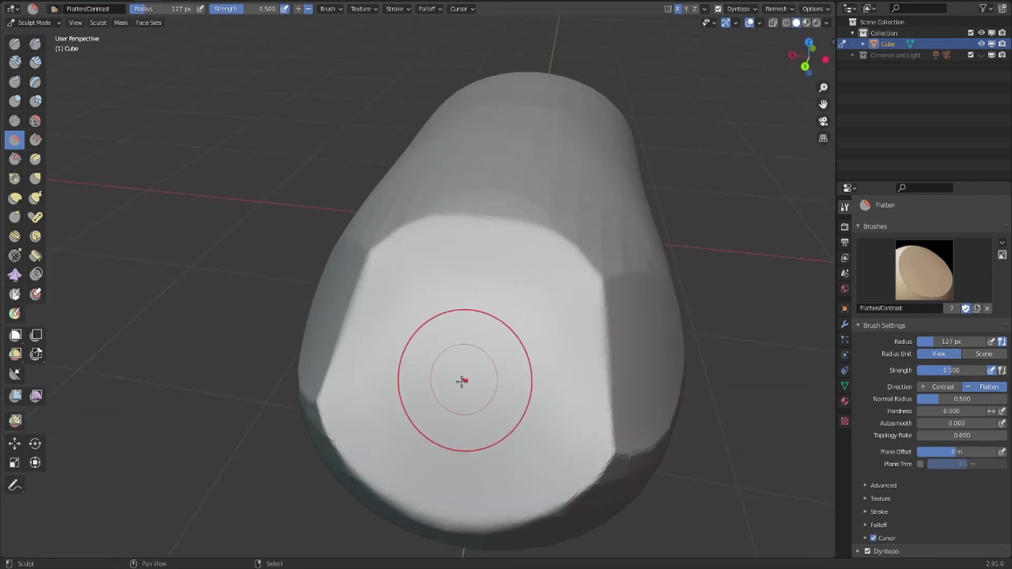
drag(464, 380, 515, 399)
middle_drag(485, 332, 468, 283)
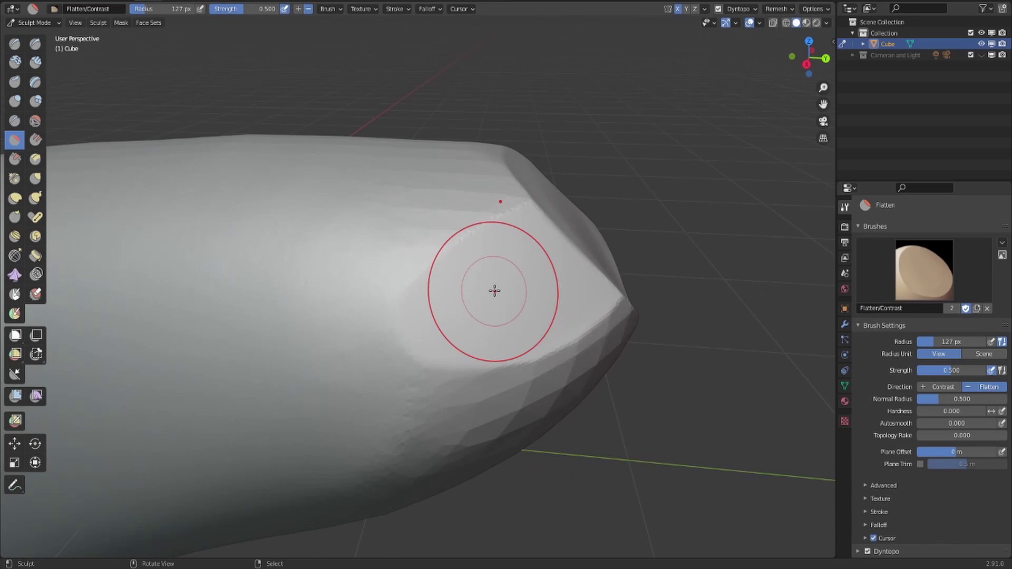
mouse_move(493, 290)
middle_down()
mouse_move(436, 357)
mouse_move(457, 314)
middle_up()
Step: Use the Quick Favorites to change the brush to Draw Sharp, Fill and Scrape in turn
key(q)
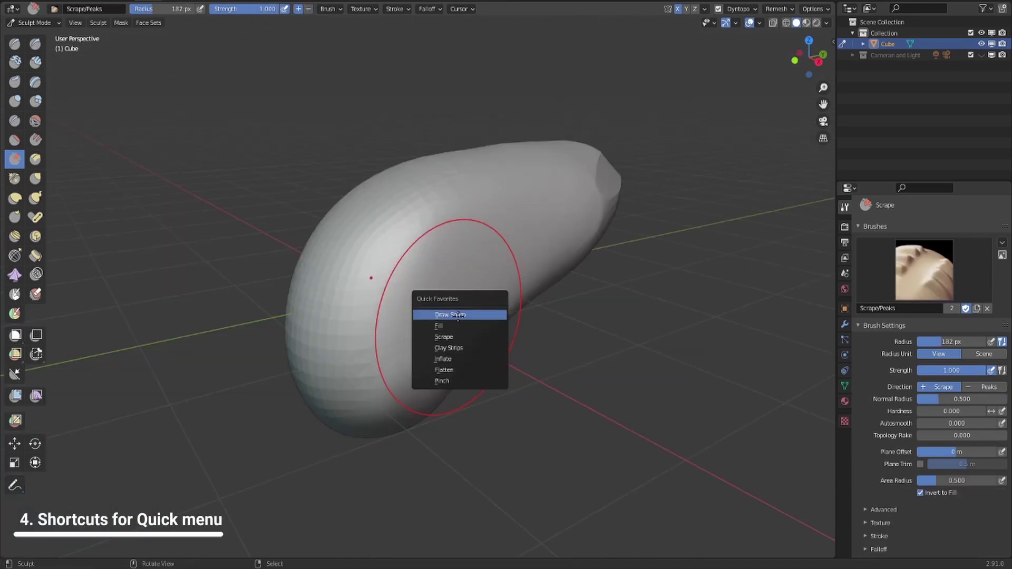
key(Escape)
key(q)
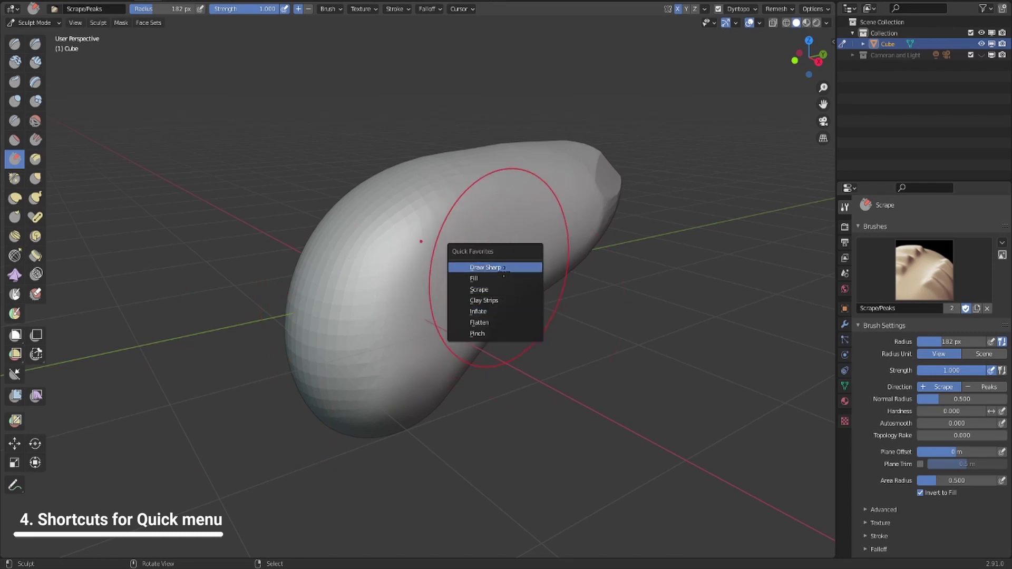
click(498, 260)
key(q)
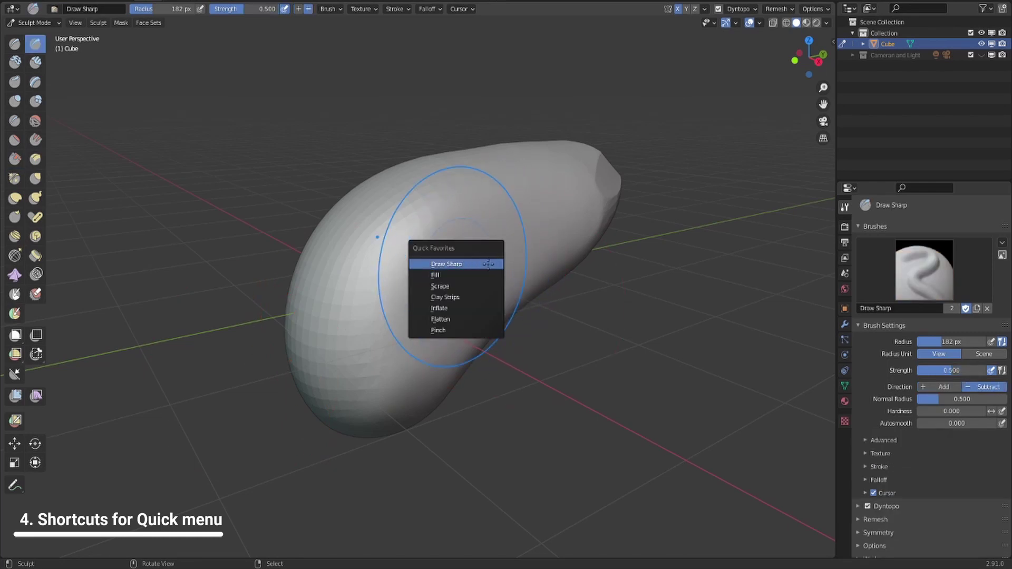
key(f)
key(q)
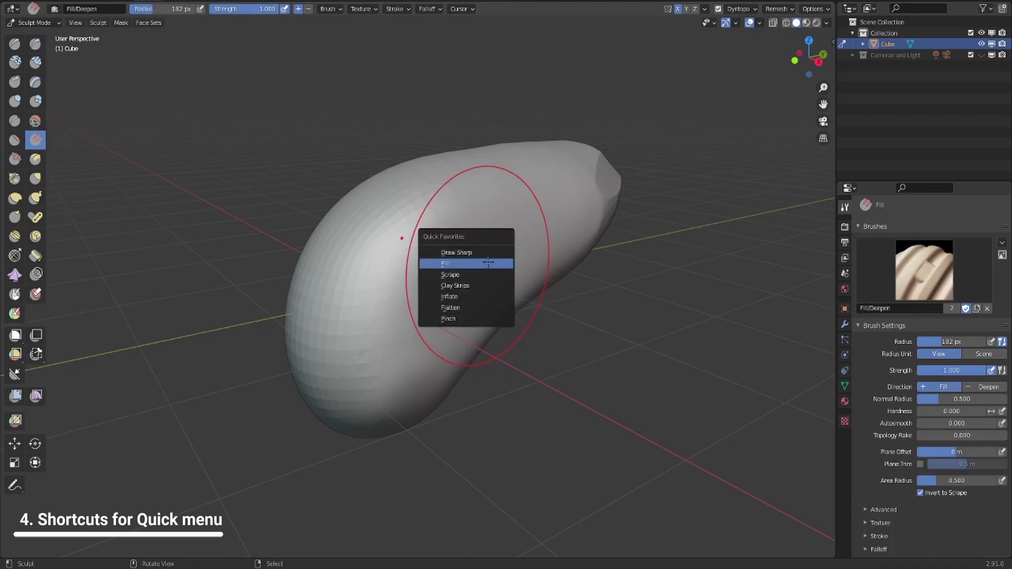
key(s)
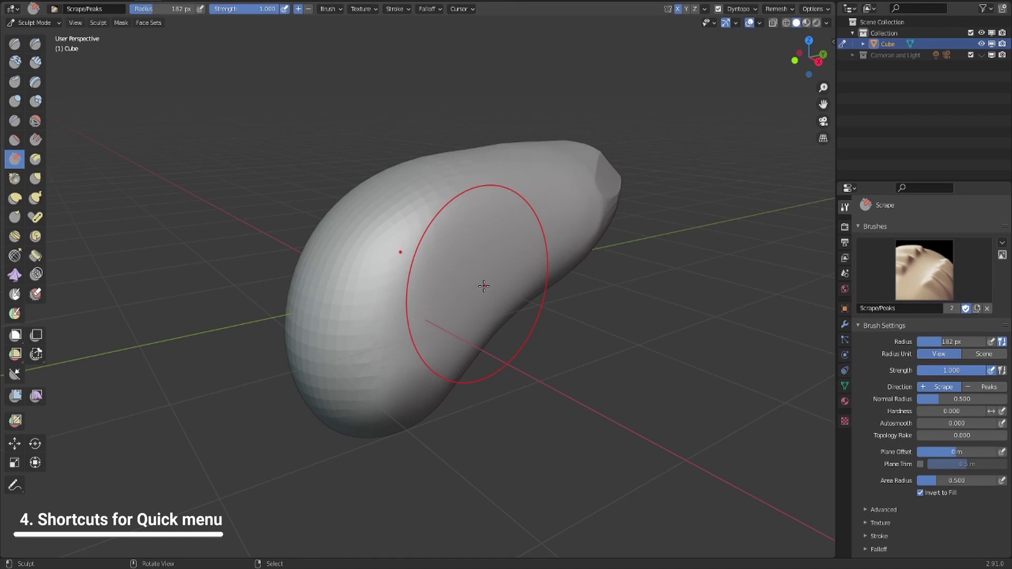
Step: Change the brush to Draw Sharp and back to Scrape through the Quick Favorites
key(q)
key(d)
key(q)
key(s)
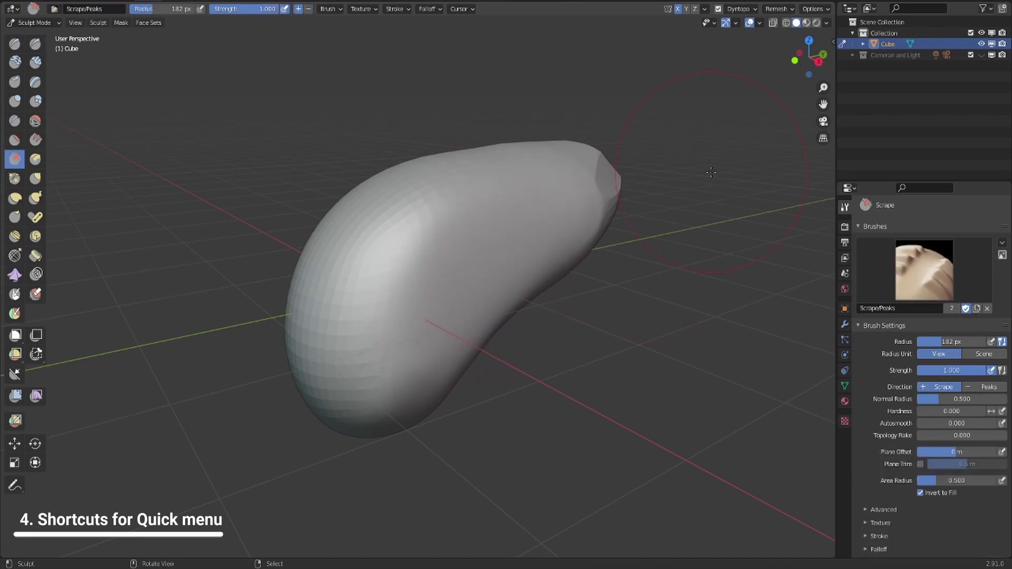
key(q)
key(Escape)
key(q)
click(712, 172)
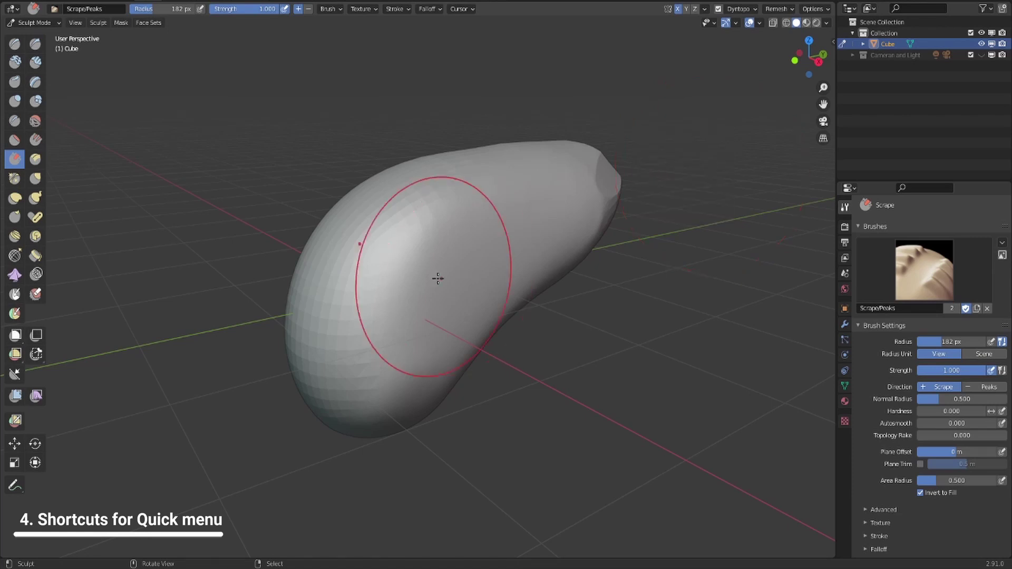
Step: Reduce the Scrape brush radius to 90 px and scrape a flat plane along the side of the body
mouse_move(436, 292)
middle_down()
mouse_move(447, 296)
mouse_move(443, 242)
middle_up()
key(f)
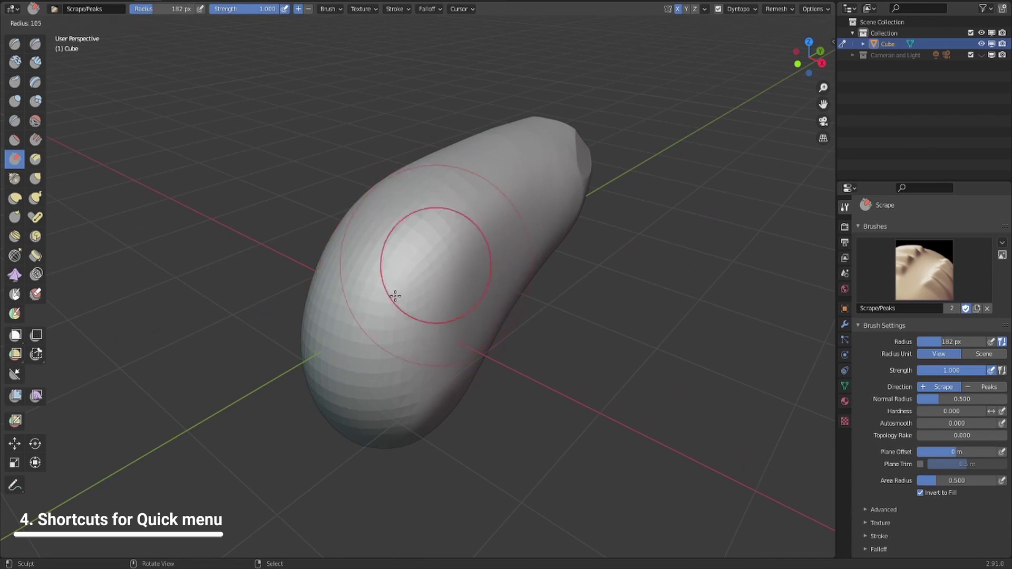
click(391, 287)
middle_drag(414, 319, 549, 204)
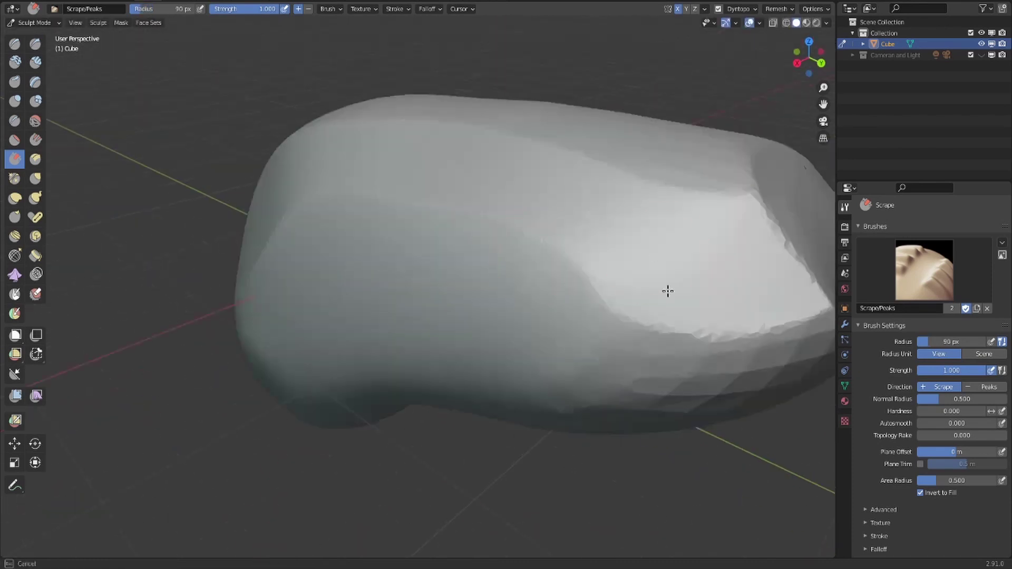
Step: Set the Scrape brush radius to 96 px and scrape along the lower part of the body's side
middle_drag(668, 291, 528, 221)
scroll(528, 222, down, 3)
scroll(529, 221, up, 2)
key(f)
click(387, 318)
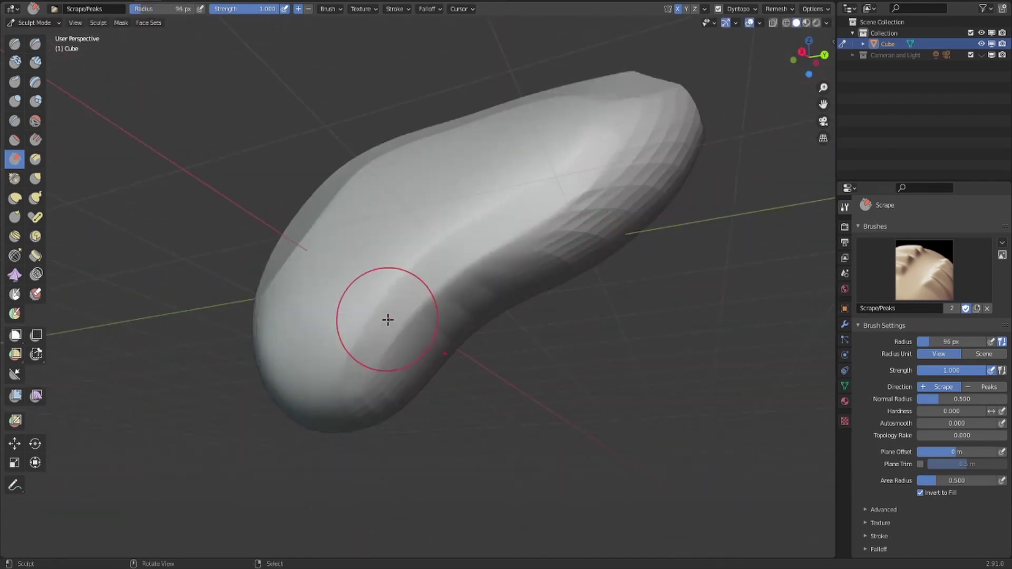
drag(387, 318, 501, 240)
Step: Reduce the Scrape brush radius to 30 px and scrape along the body's lower side edge
mouse_move(501, 240)
middle_down()
mouse_move(611, 243)
mouse_move(554, 254)
middle_up()
key(f)
click(552, 269)
drag(570, 258, 486, 284)
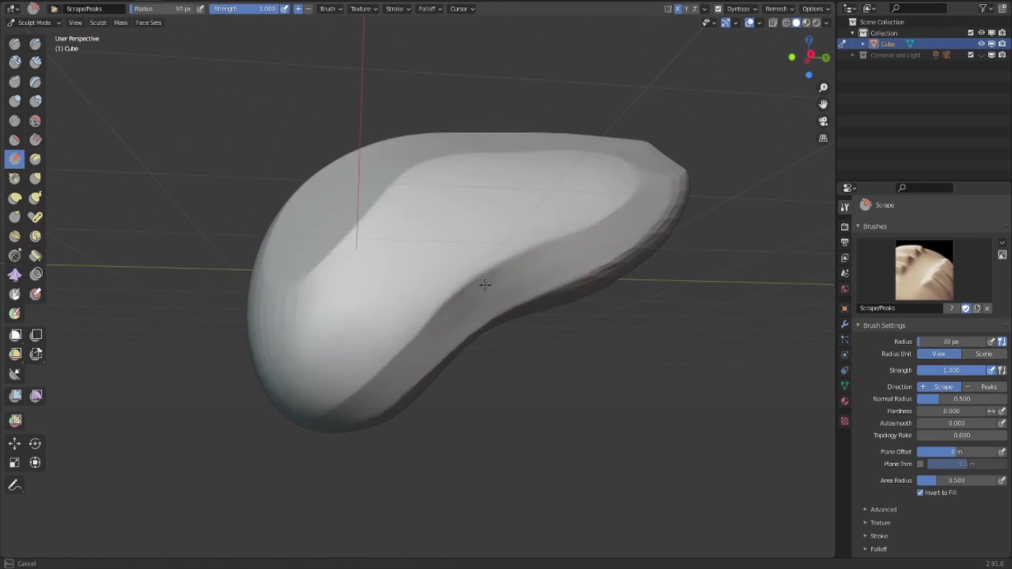
Step: Enlarge the Scrape brush radius to 177 px and scrape the side near the wide end
key(f)
click(491, 285)
middle_drag(406, 279, 461, 310)
mouse_move(401, 322)
mouse_down()
mouse_move(434, 284)
mouse_move(401, 327)
mouse_up()
mouse_move(401, 327)
middle_down()
mouse_move(475, 285)
mouse_move(491, 232)
middle_up()
Step: Choose Scrape from the Quick Favorites and scrape along the top of the body from the tip towards the wide end
key(q)
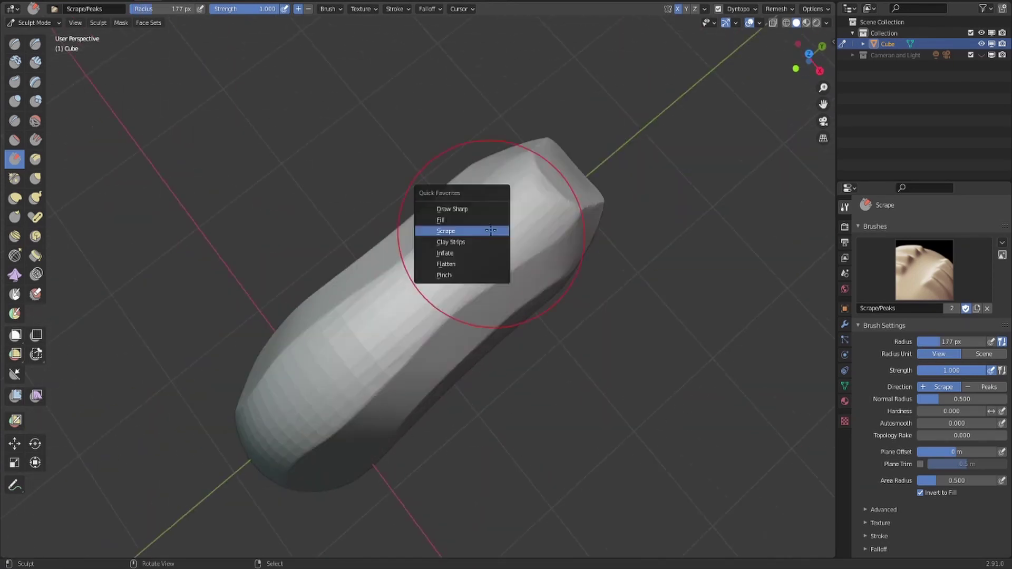
click(491, 231)
drag(548, 179, 407, 296)
mouse_move(407, 296)
middle_down()
mouse_move(439, 310)
mouse_move(402, 245)
mouse_move(398, 300)
mouse_move(366, 199)
mouse_move(395, 366)
mouse_move(470, 219)
middle_up()
Step: Switch to the Flatten brush, set its radius to 120 px and flatten the body's top surface behind the tip
scroll(470, 226, up, 4)
key(q)
click(464, 255)
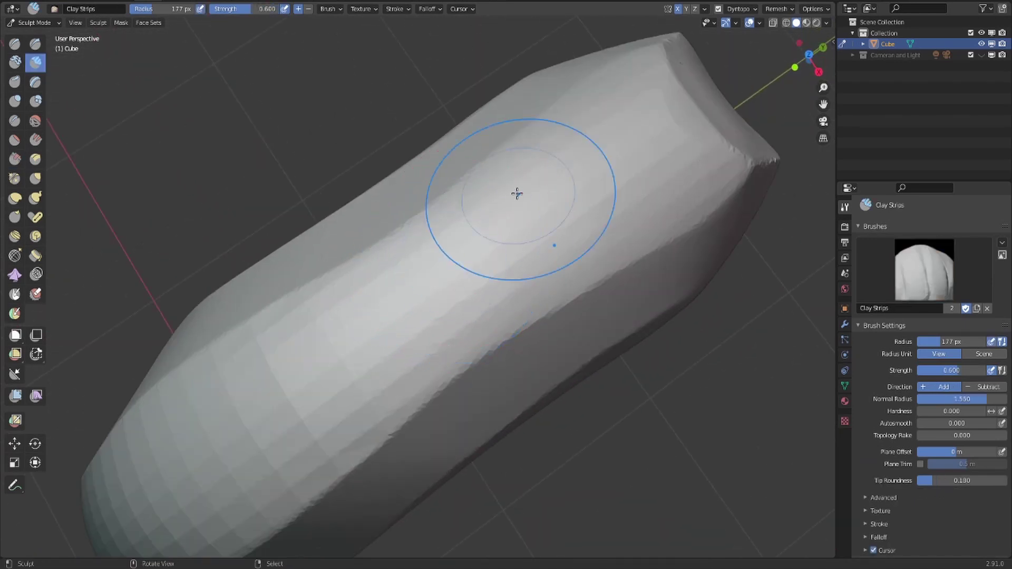
key(q)
click(486, 228)
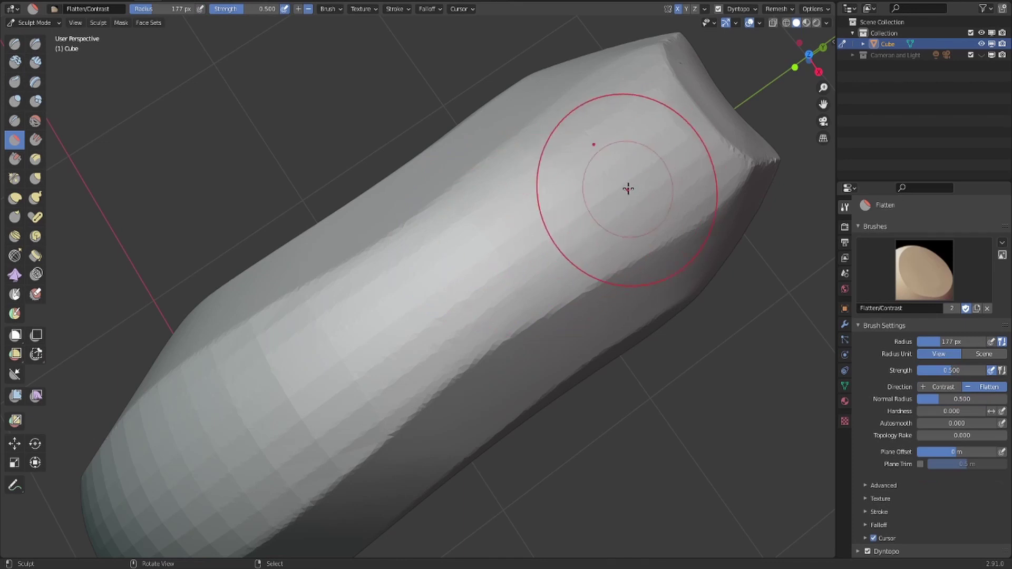
middle_drag(626, 189, 622, 175)
key(f)
click(625, 170)
scroll(600, 188, down, 4)
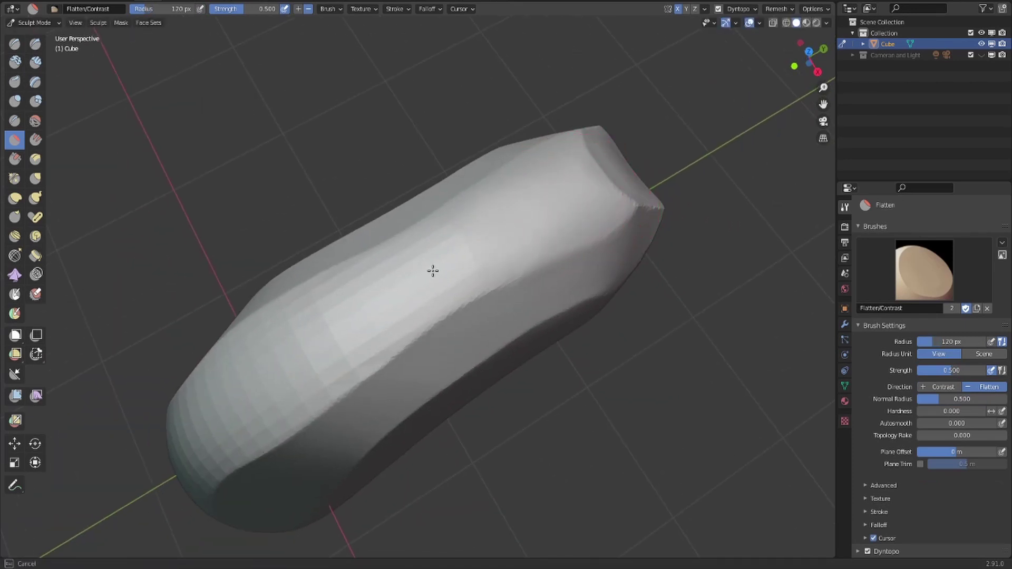
Step: Set the Flatten brush radius to 141 px and flatten the rounded wide end between the side planes
mouse_move(492, 229)
middle_down()
mouse_move(373, 295)
mouse_move(470, 196)
middle_up()
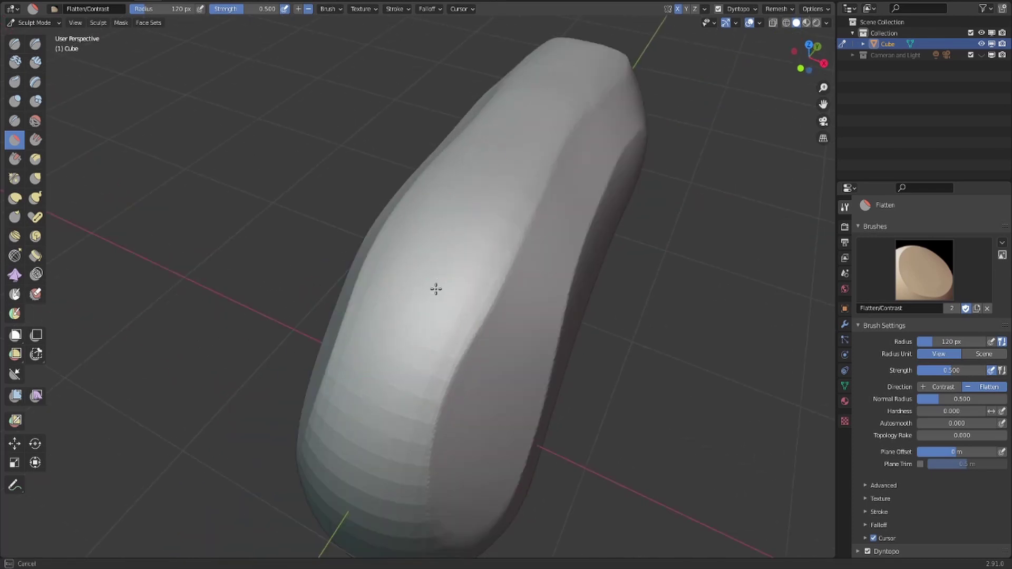
middle_drag(393, 380, 434, 251)
middle_drag(428, 335, 376, 292)
key(f)
click(449, 243)
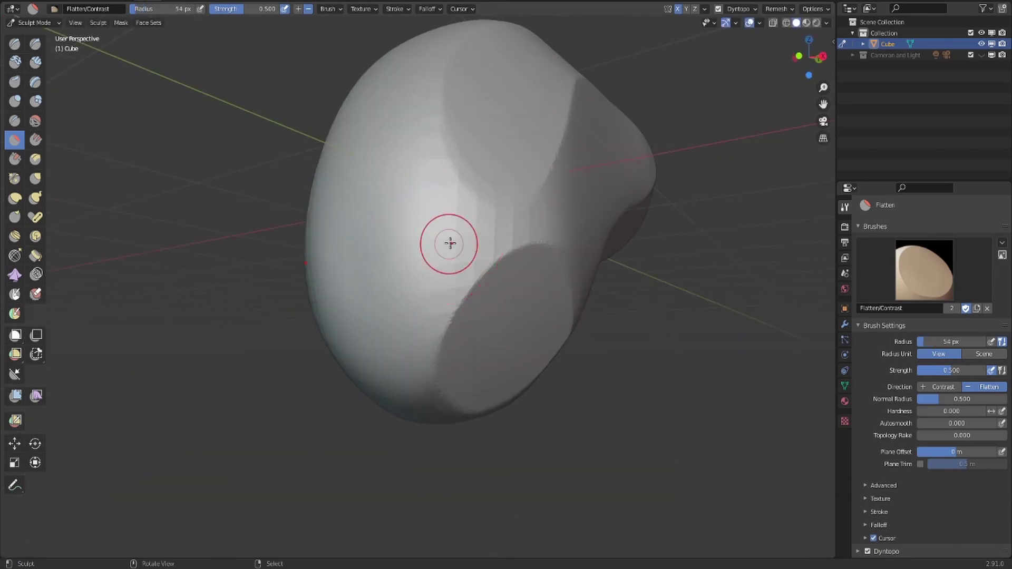
key(f)
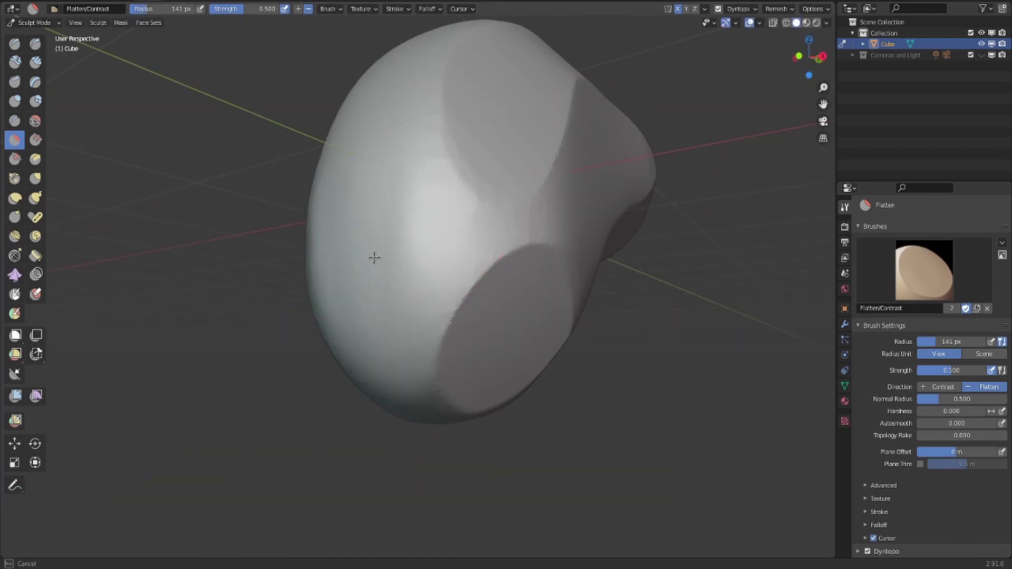
click(374, 258)
Step: Flatten the surface around the tip and the adjoining part of the body
mouse_move(409, 238)
middle_down()
mouse_move(499, 227)
mouse_move(577, 124)
mouse_move(587, 161)
middle_up()
drag(587, 161, 601, 147)
middle_drag(601, 147, 574, 136)
drag(544, 138, 468, 201)
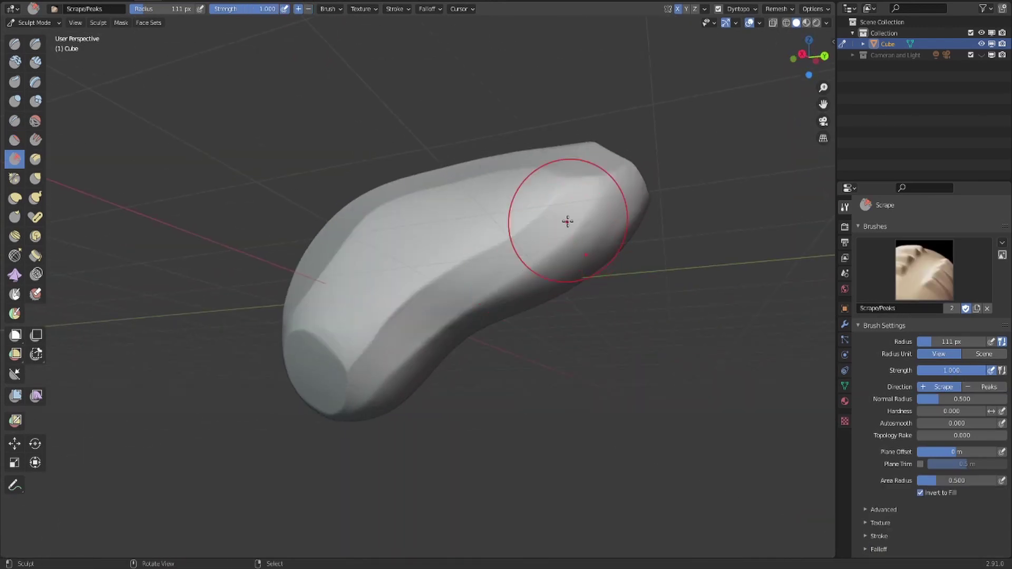
Step: Scrape the lower side near the tip, then reduce the Scrape brush radius to 71 px and continue scraping there
drag(567, 221, 544, 235)
key(f)
click(591, 191)
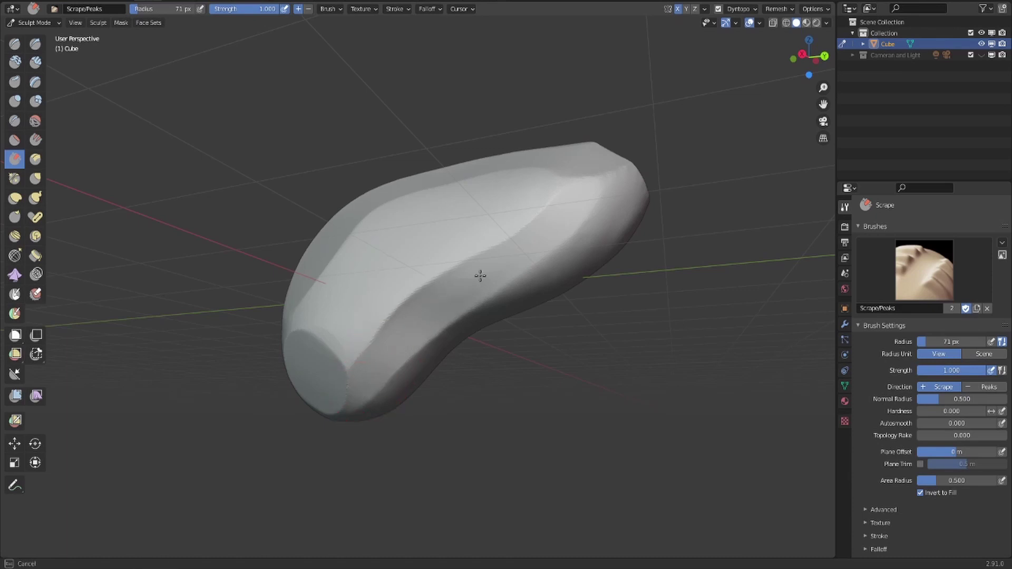
Step: Enlarge the Scrape brush radius to about 151 px and scrape further planes along the body
key(f)
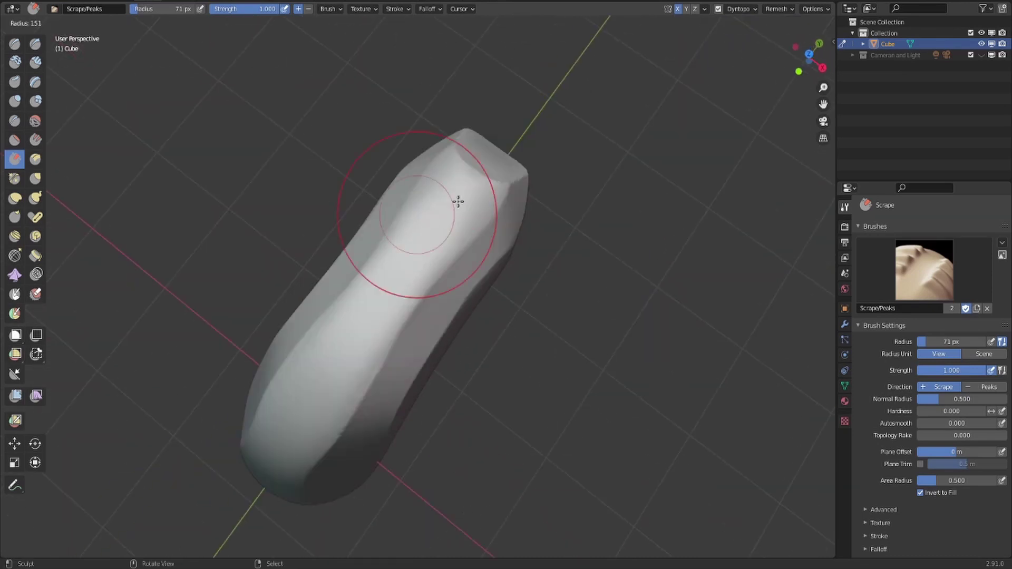
click(458, 201)
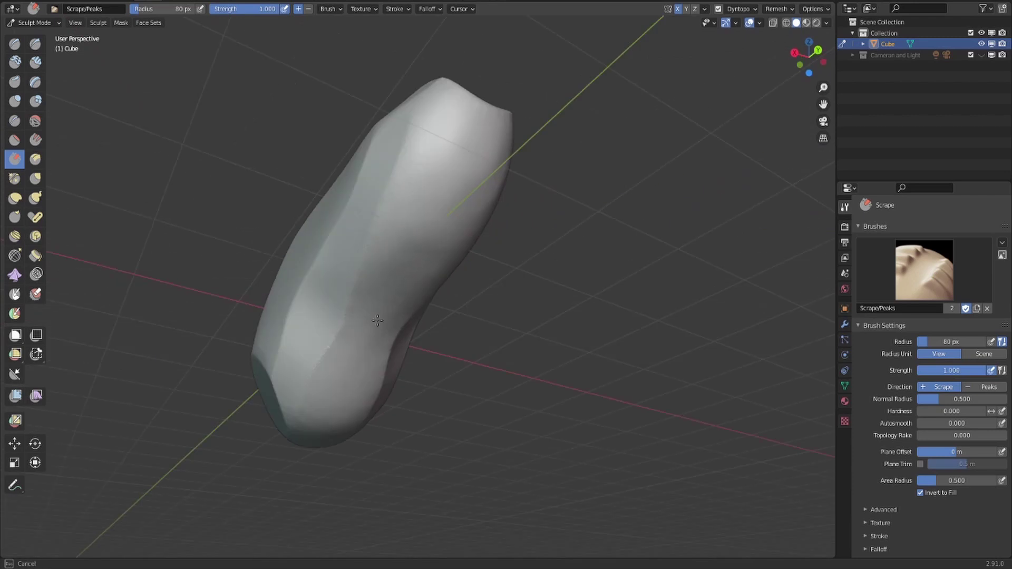
key(shift+t)
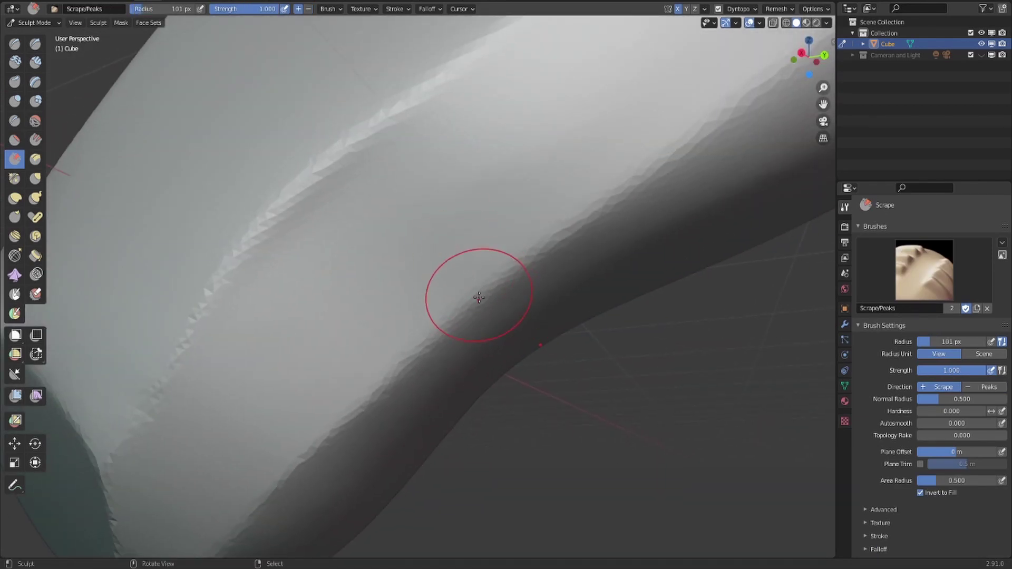
Step: Try scraping a dent into the lower ridge of the body with a 101 px radius, and undo the strokes
drag(479, 298, 476, 297)
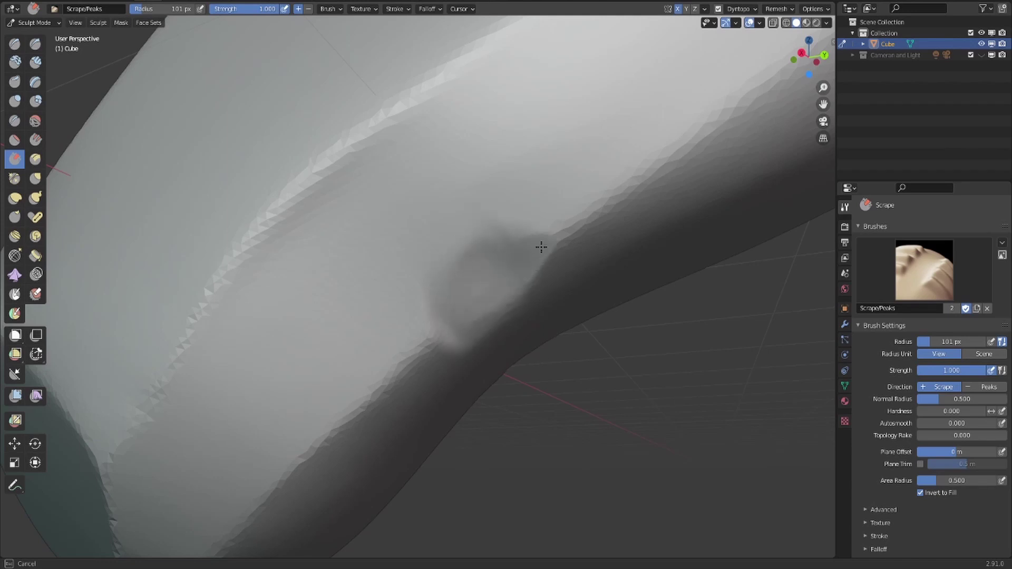
drag(418, 338, 472, 318)
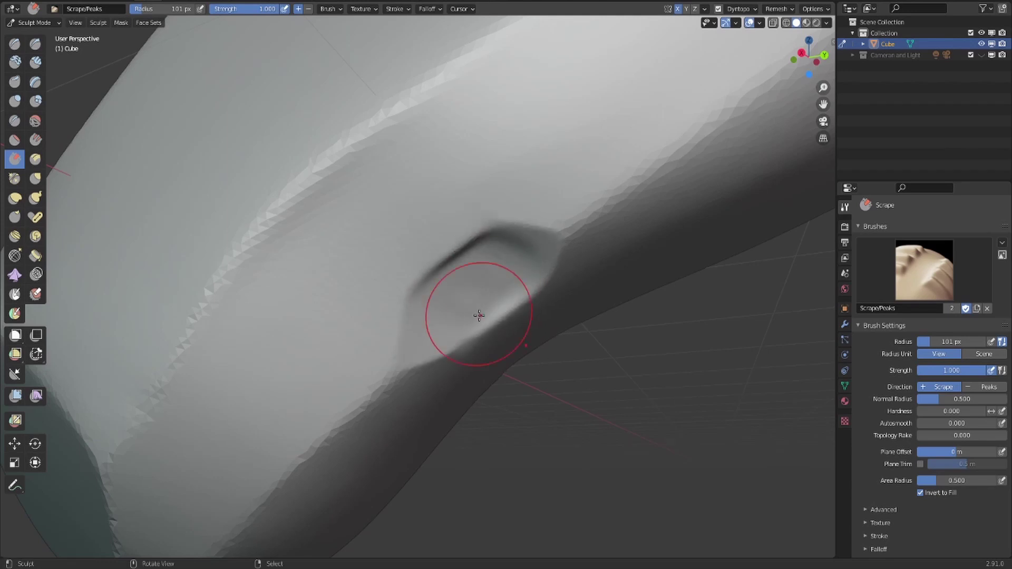
mouse_move(491, 269)
mouse_down()
mouse_move(514, 253)
mouse_move(486, 280)
mouse_up()
middle_drag(491, 274, 530, 247)
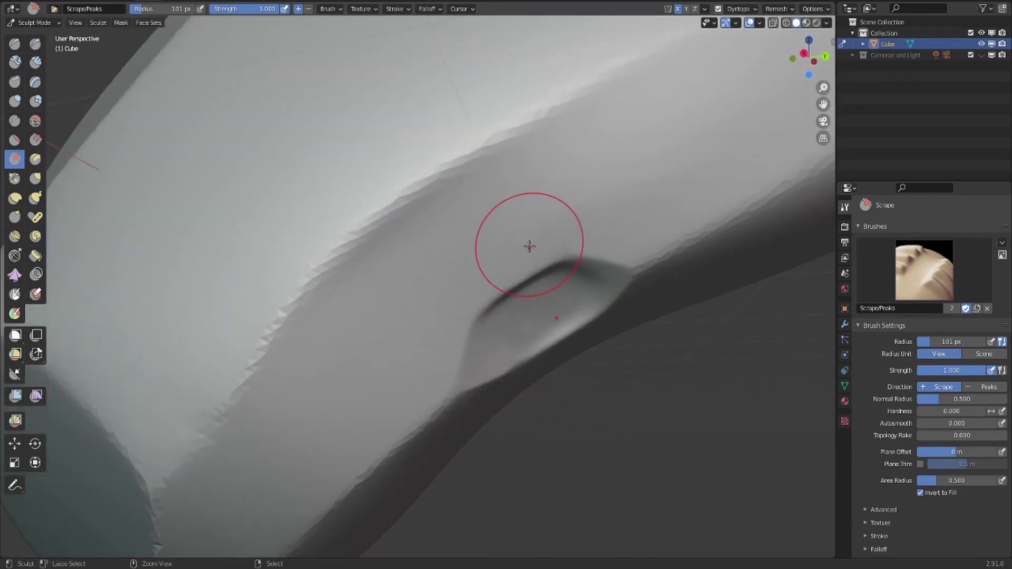
key(ctrl+z)
key(ctrl+z)
key(ctrl+z)
Step: Try scraping across the body's lower ridge with radii of 151 px and 28 px, and undo the strokes
middle_drag(607, 274, 513, 293)
mouse_move(377, 237)
mouse_down()
mouse_move(332, 175)
mouse_move(364, 227)
mouse_up()
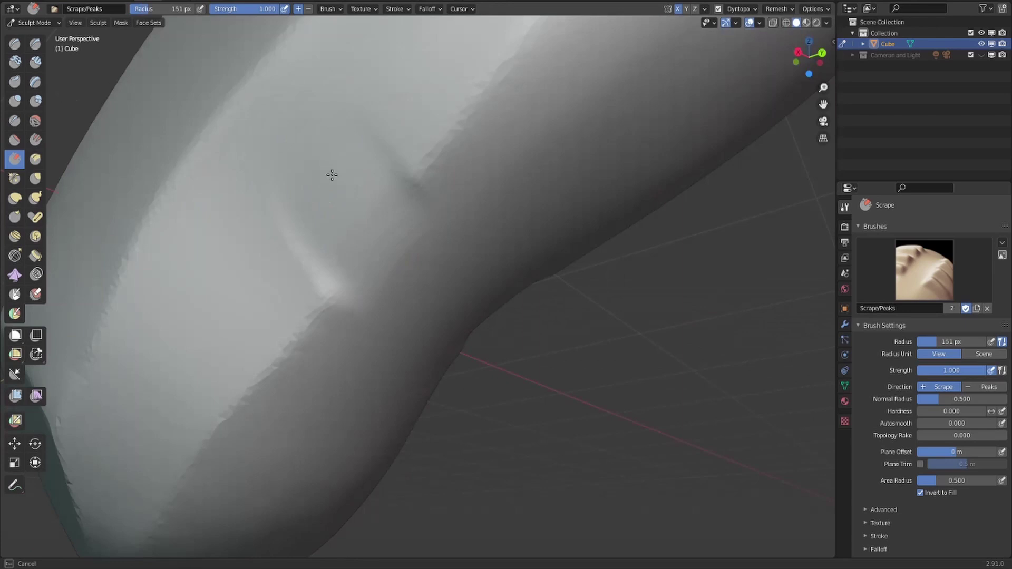
mouse_move(369, 211)
middle_down()
mouse_move(570, 201)
mouse_move(412, 238)
middle_up()
key(f)
click(416, 459)
drag(407, 459, 373, 429)
mouse_move(373, 429)
middle_down()
mouse_move(607, 364)
mouse_move(231, 330)
middle_up()
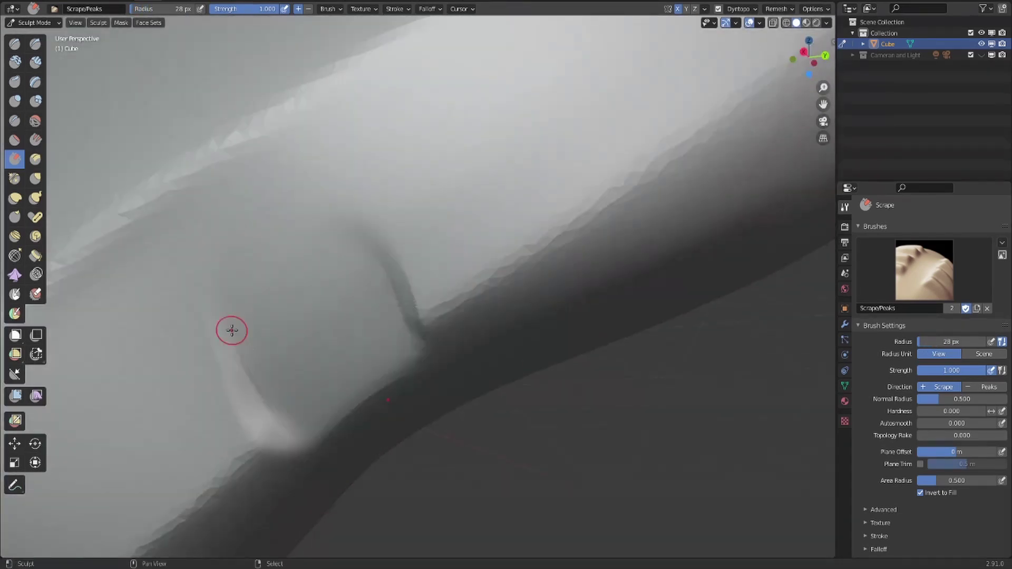
key(ctrl+z)
key(ctrl+z)
Step: Switch to the Grab brush and set its radius to 173 px for the whole form
scroll(370, 348, down, 5)
mouse_move(369, 348)
middle_down()
mouse_move(504, 384)
mouse_move(457, 318)
mouse_move(396, 428)
mouse_move(439, 264)
mouse_move(617, 158)
middle_up()
scroll(438, 264, up, 3)
key(f)
click(438, 264)
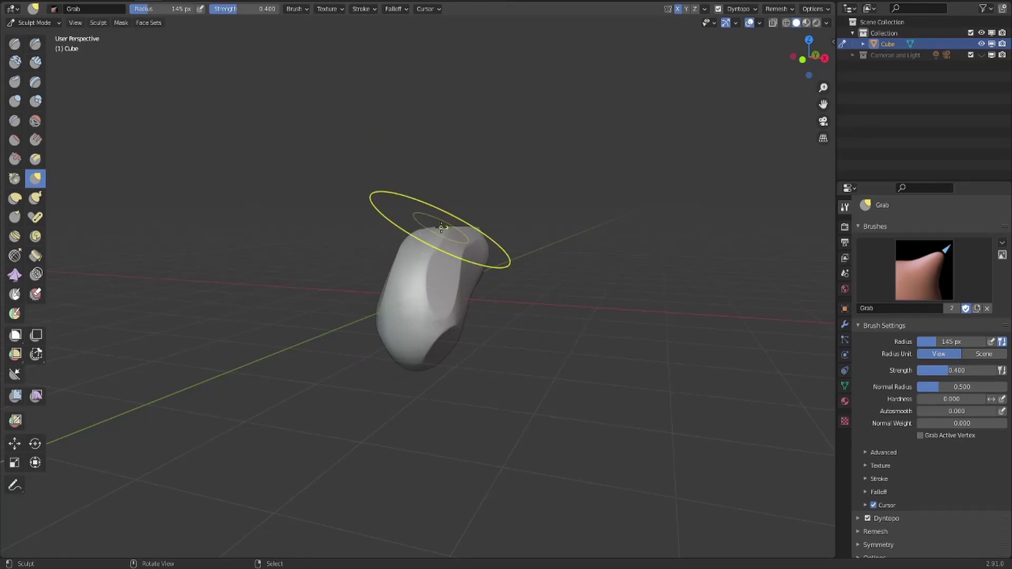
scroll(430, 312, up, 2)
key(f)
click(490, 342)
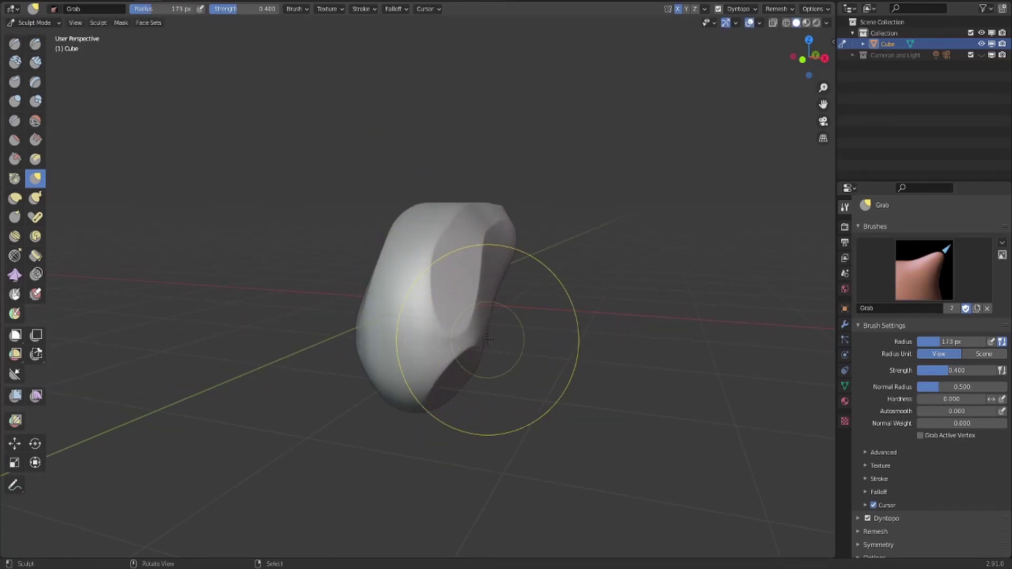
Step: Reshape the overall silhouette of the body by pulling its side and lower area with the Grab brush
drag(481, 343, 487, 343)
mouse_move(477, 325)
middle_down()
mouse_move(522, 292)
mouse_move(374, 328)
mouse_move(460, 294)
middle_up()
mouse_move(450, 324)
mouse_down()
mouse_move(452, 302)
mouse_move(435, 281)
mouse_up()
mouse_move(529, 281)
middle_down()
mouse_move(560, 283)
mouse_move(517, 276)
middle_up()
Step: From the right view, pull the body's upper edge upward with the Grab brush, using radii of 112 px and 185 px
key(KP_3)
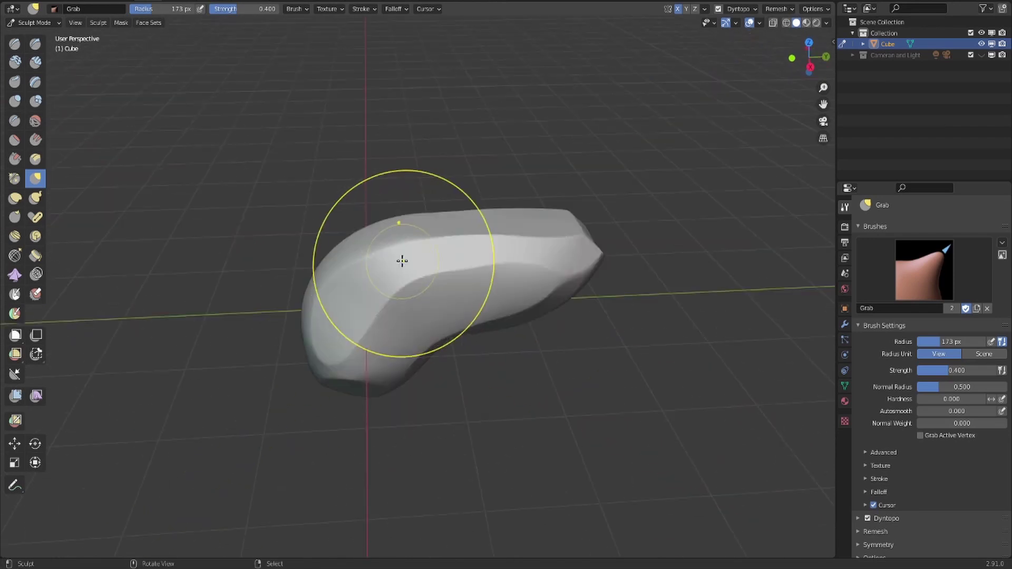
key(f)
click(349, 220)
drag(386, 213, 387, 216)
key(f)
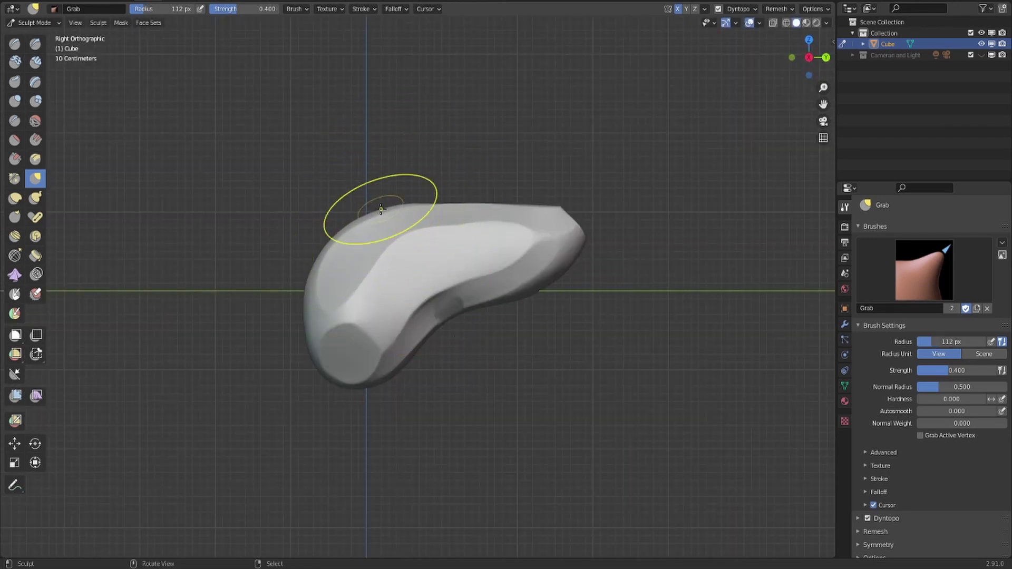
click(411, 204)
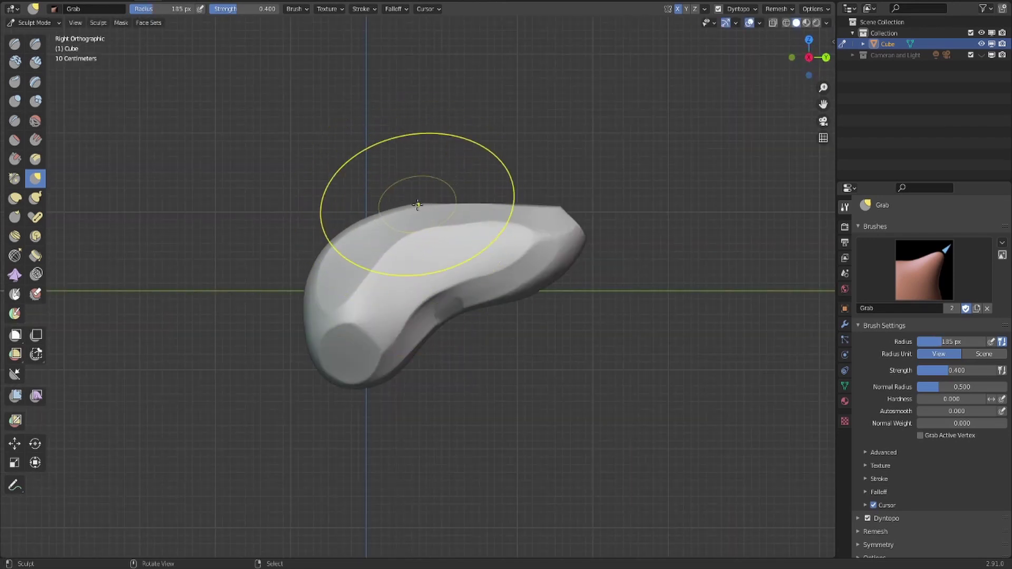
drag(419, 204, 423, 158)
mouse_move(422, 158)
middle_down()
mouse_move(542, 285)
mouse_move(489, 254)
middle_up()
scroll(482, 216, up, 4)
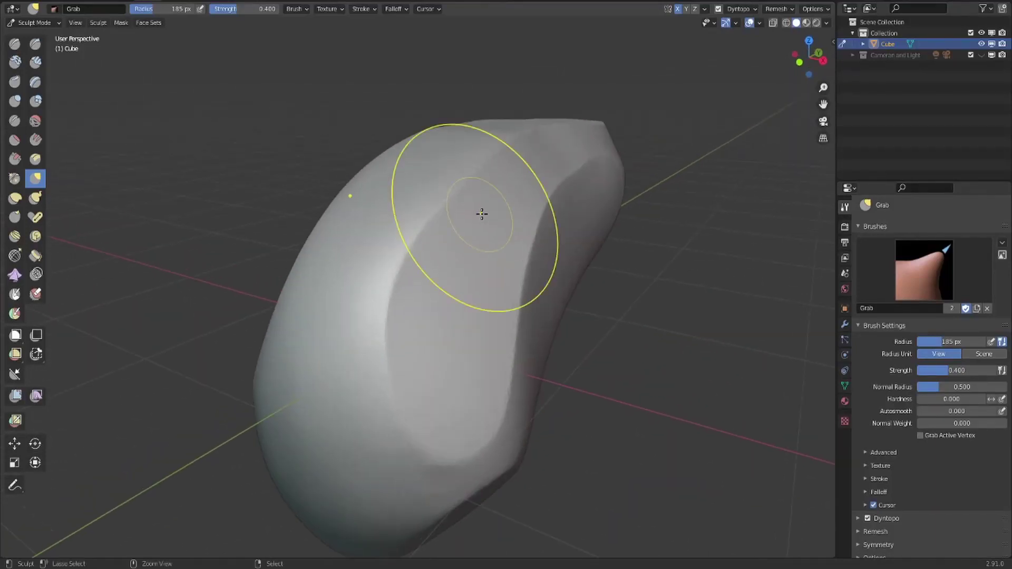
middle_drag(482, 215, 459, 247)
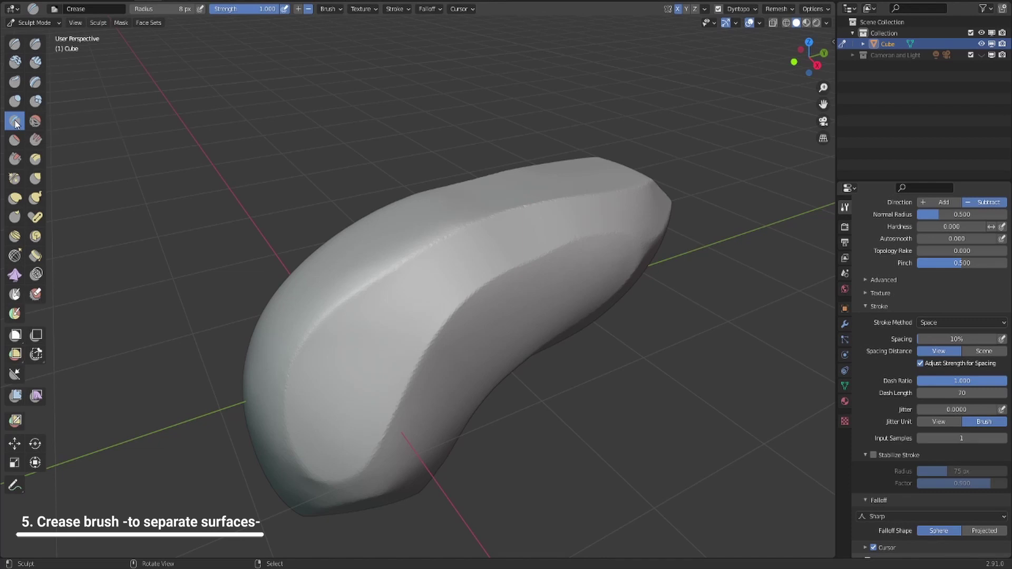
Step: Examine the Crease brush's Pinch, Stroke Method and Falloff settings
scroll(926, 302, up, 6)
scroll(941, 290, down, 9)
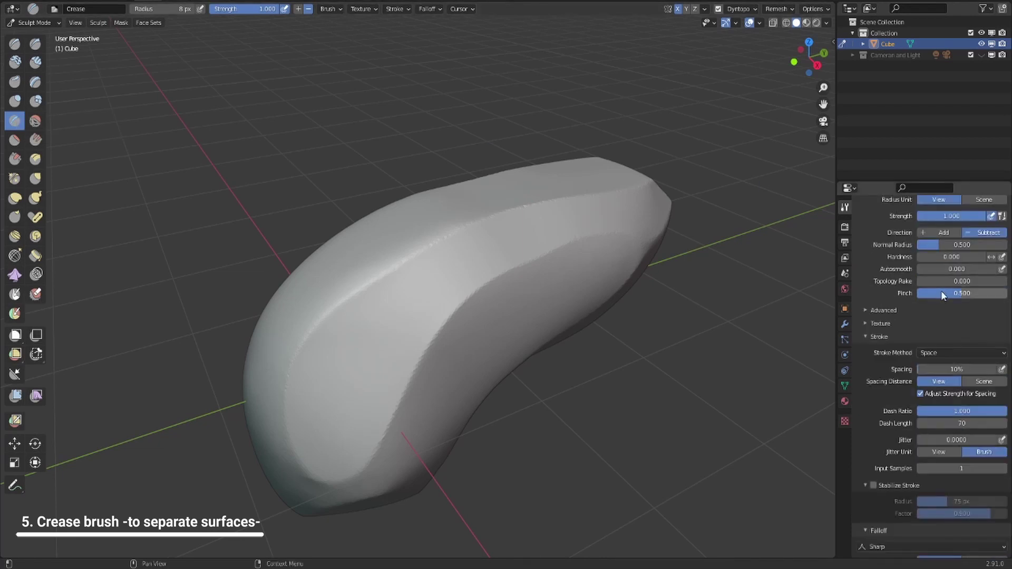
click(957, 265)
click(957, 264)
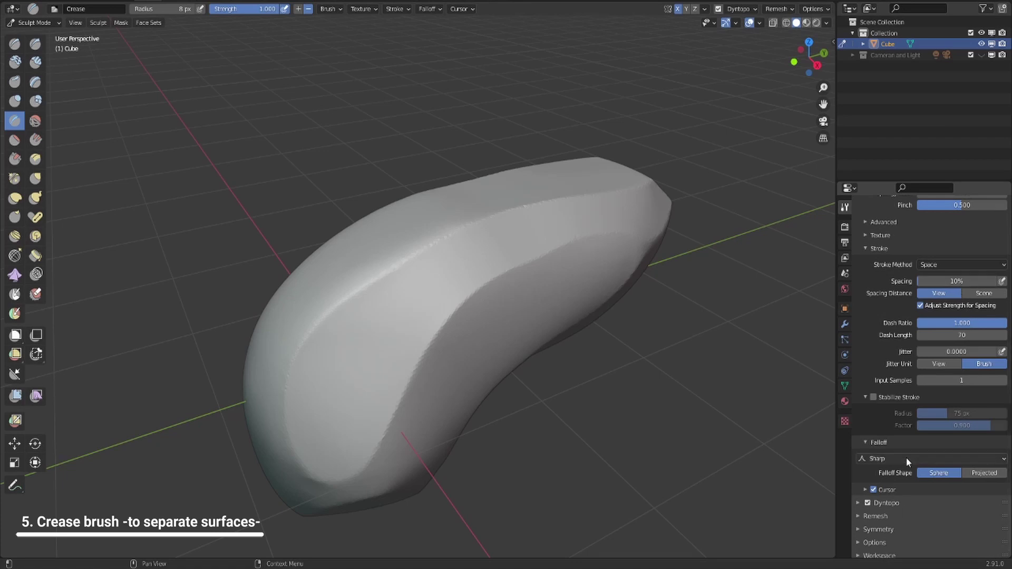
click(929, 262)
click(935, 265)
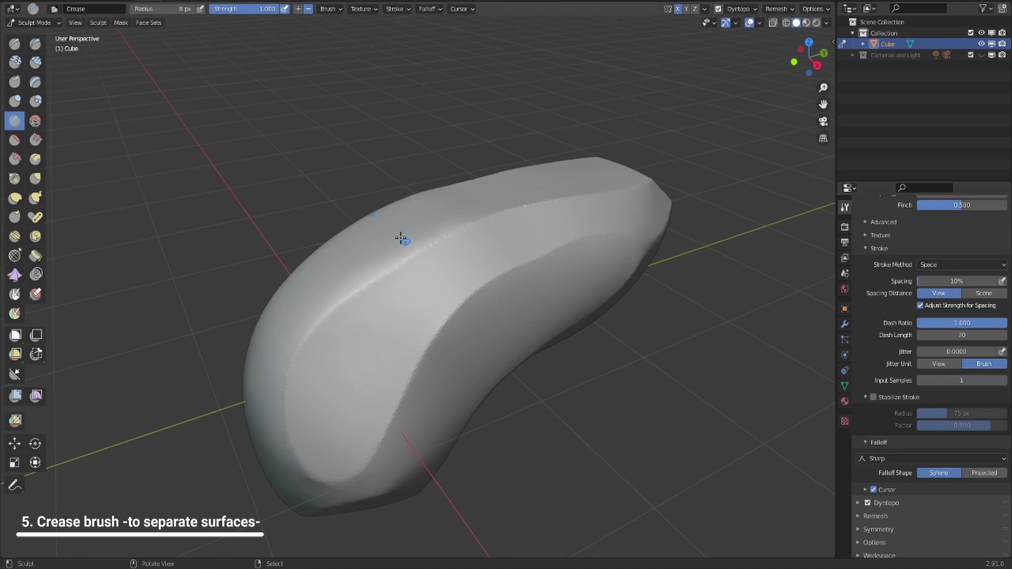
Step: Try creasing a winding groove across the body's side planes with an 8 px radius, and undo it
mouse_move(402, 361)
mouse_down()
mouse_move(403, 372)
mouse_move(395, 310)
mouse_up()
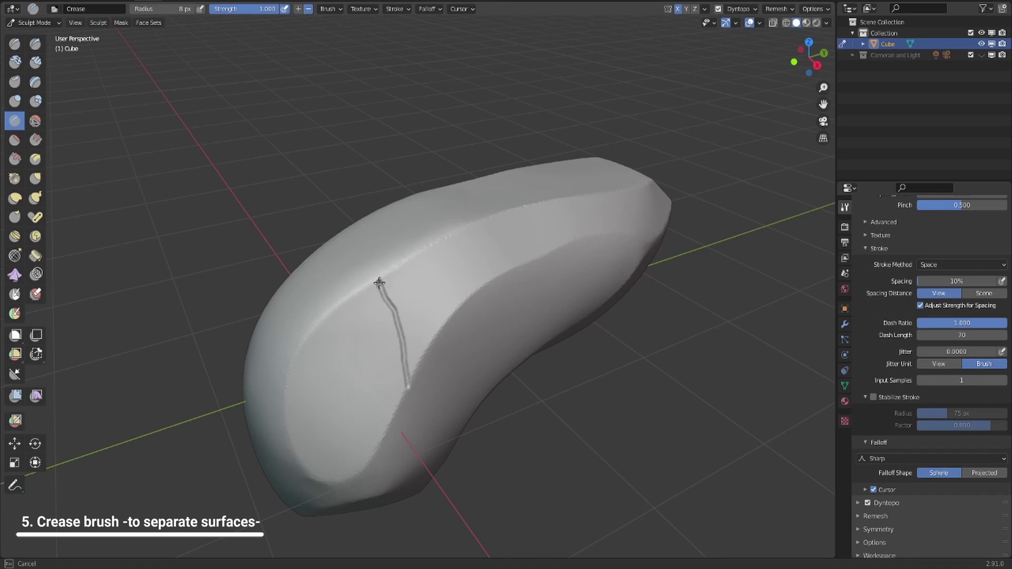
drag(420, 253, 498, 310)
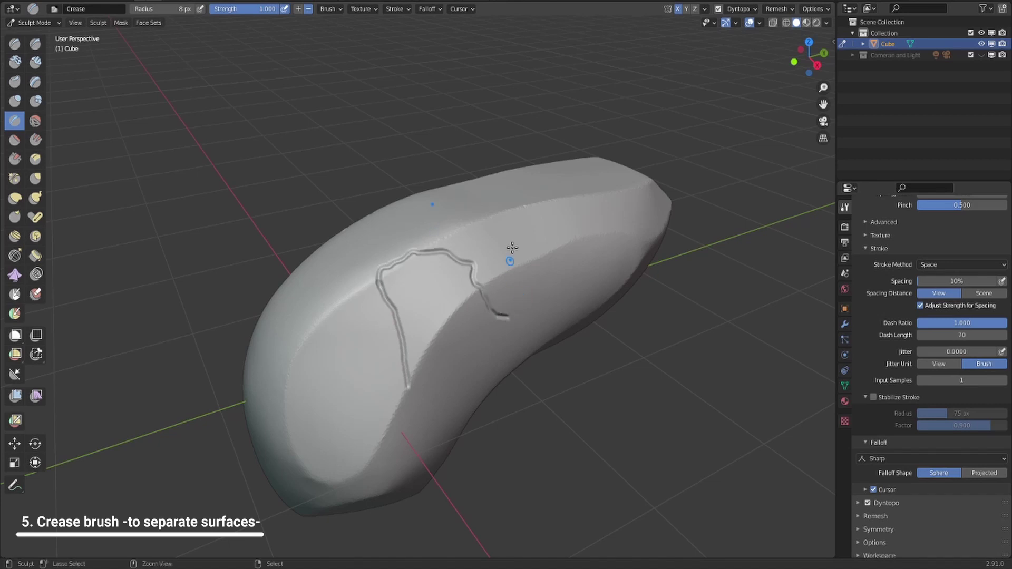
key(ctrl+z)
Step: Try creasing a line from the side plane over the upper ridge with Dyntopo detailing set to Relative Detail, and inspect its edges closely
click(753, 9)
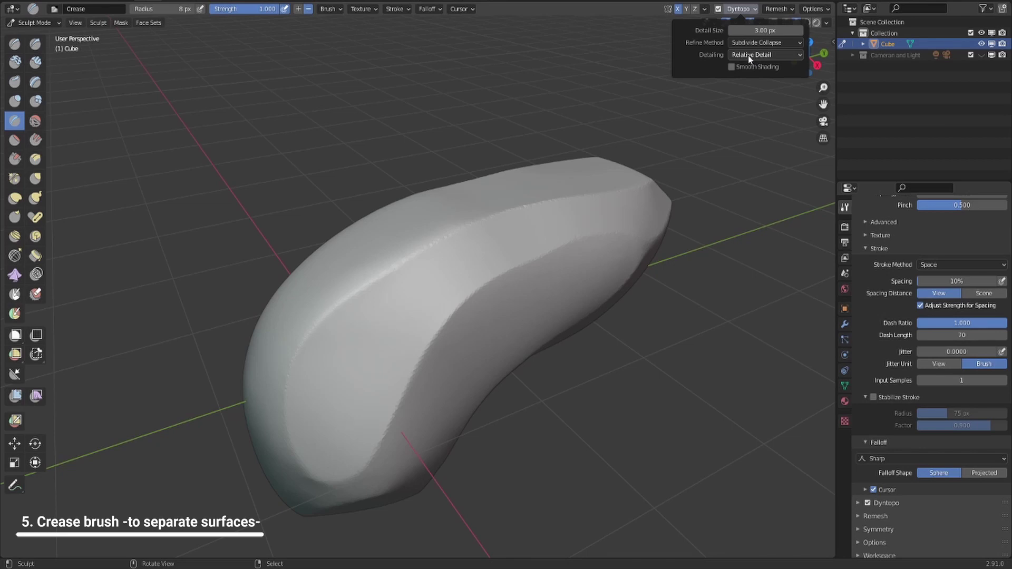
drag(446, 356, 444, 344)
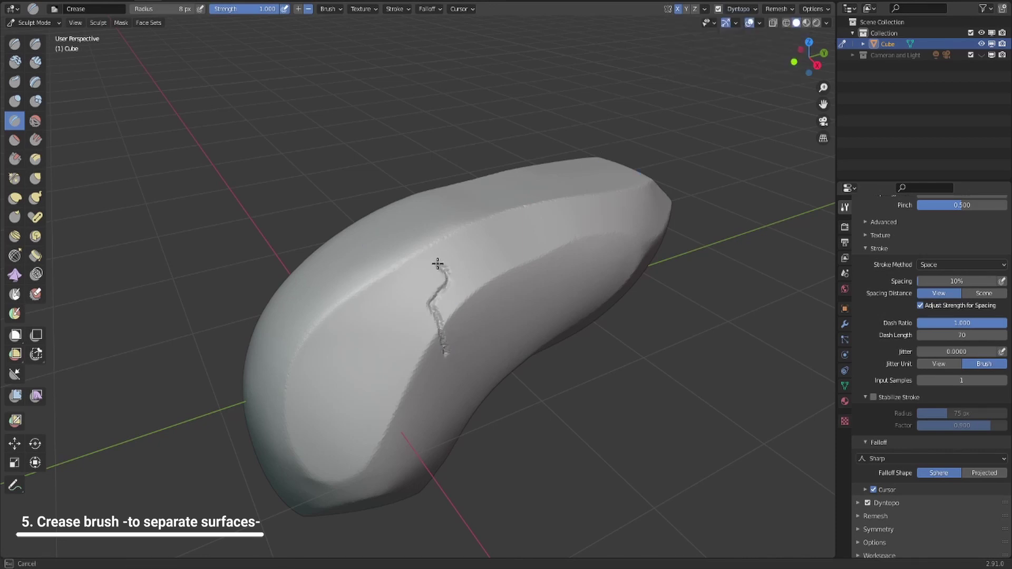
drag(413, 238, 412, 234)
middle_drag(446, 303, 440, 244)
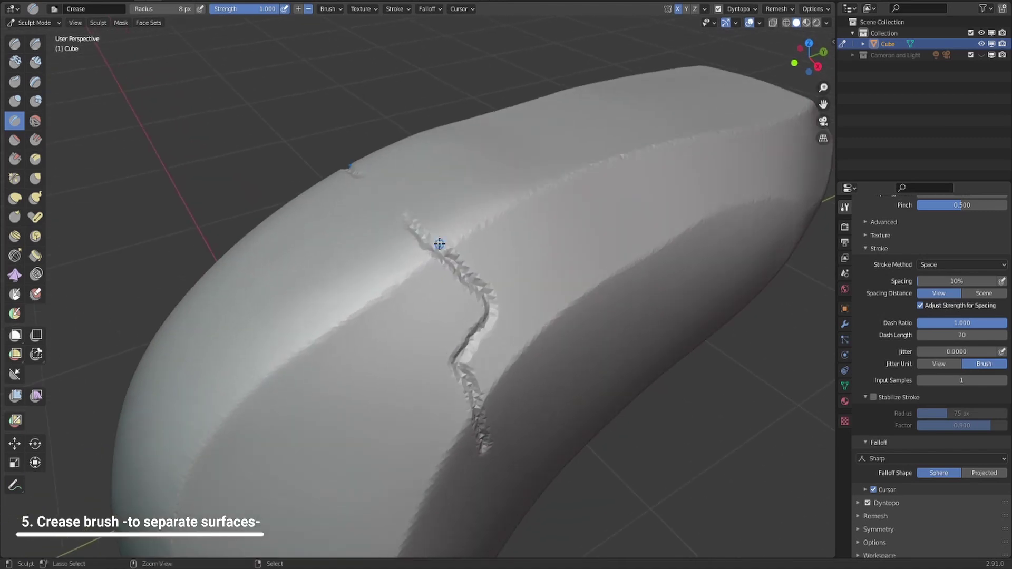
ctrl+middle_drag(479, 316, 477, 271)
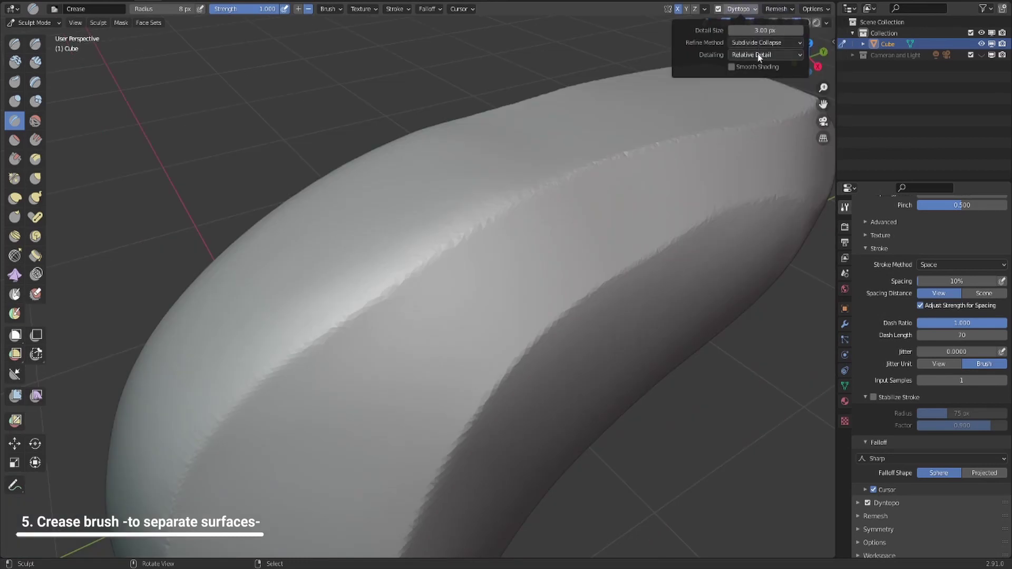
Step: Change the Dyntopo detailing method for the Crease strokes
click(760, 55)
click(756, 55)
click(762, 93)
middle_drag(463, 296, 412, 364)
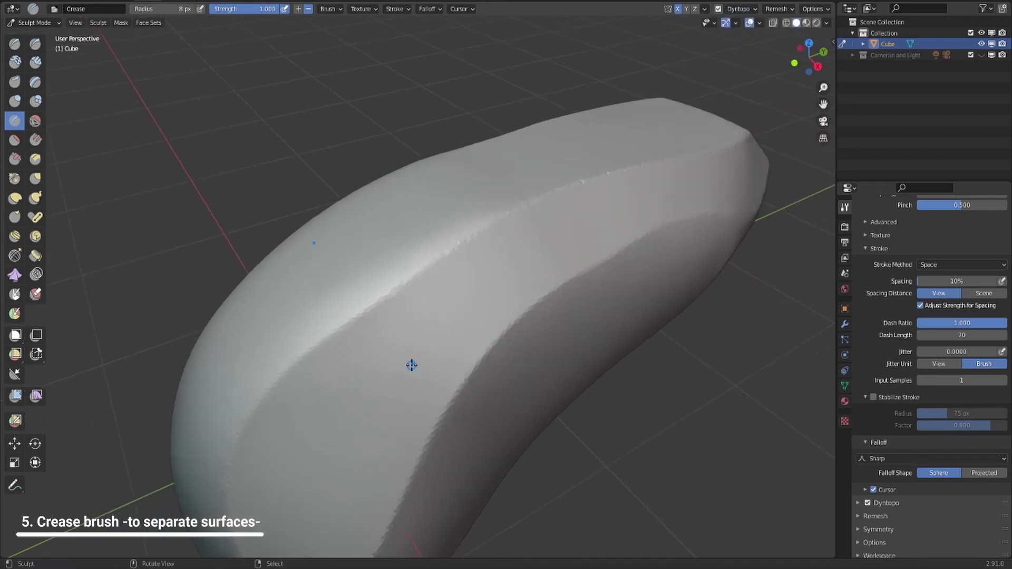
Step: Try creasing an irregular outline on the body's side plane with the changed detailing method, and undo it
mouse_move(435, 399)
mouse_down()
mouse_move(427, 286)
mouse_move(342, 334)
mouse_move(422, 363)
mouse_up()
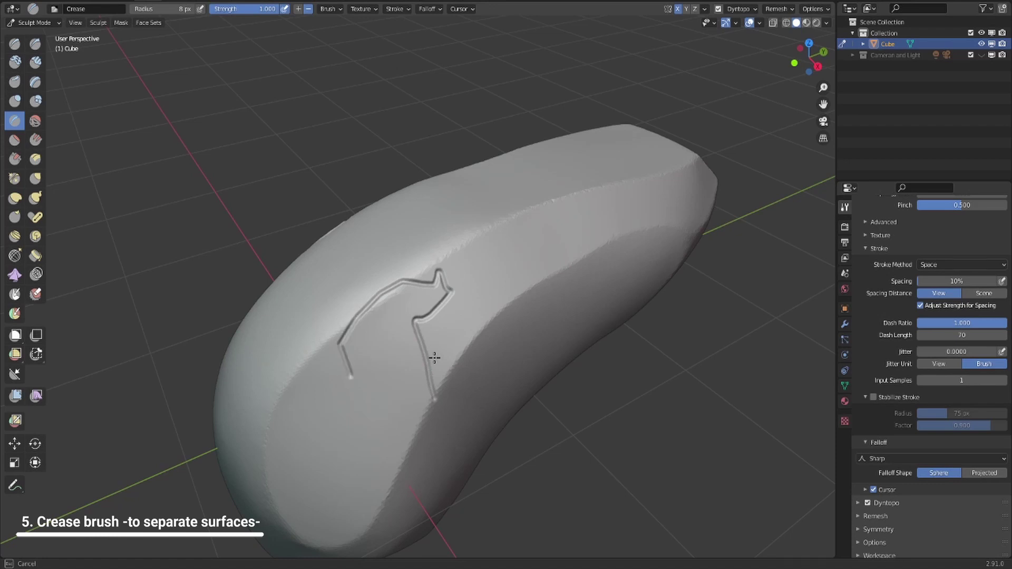
mouse_move(451, 374)
middle_down()
mouse_move(470, 366)
mouse_move(433, 382)
middle_up()
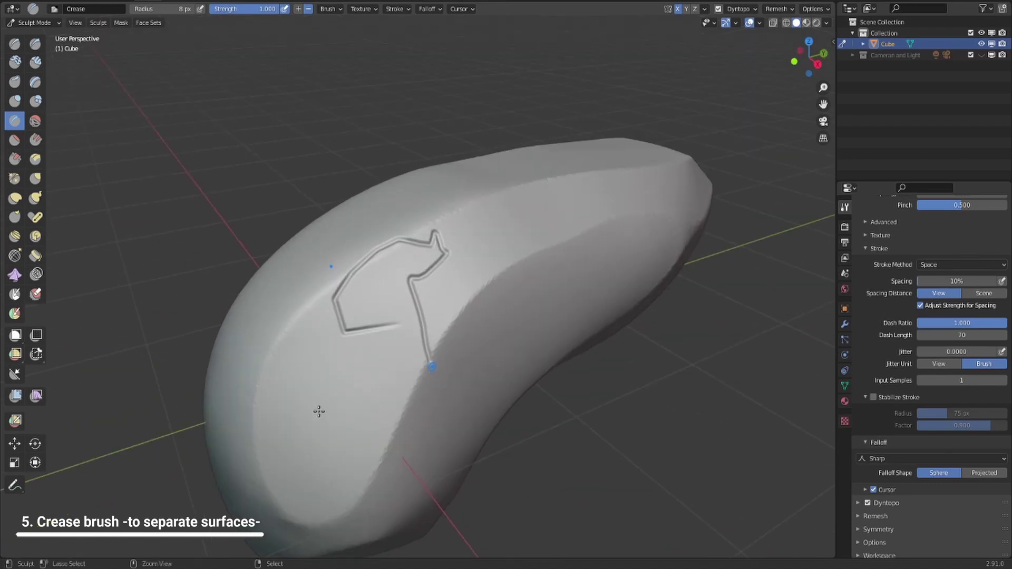
key(ctrl+z)
Step: Try creasing an angled line on the side plane and extending it as a wavy groove across the rounded top
drag(311, 405, 498, 390)
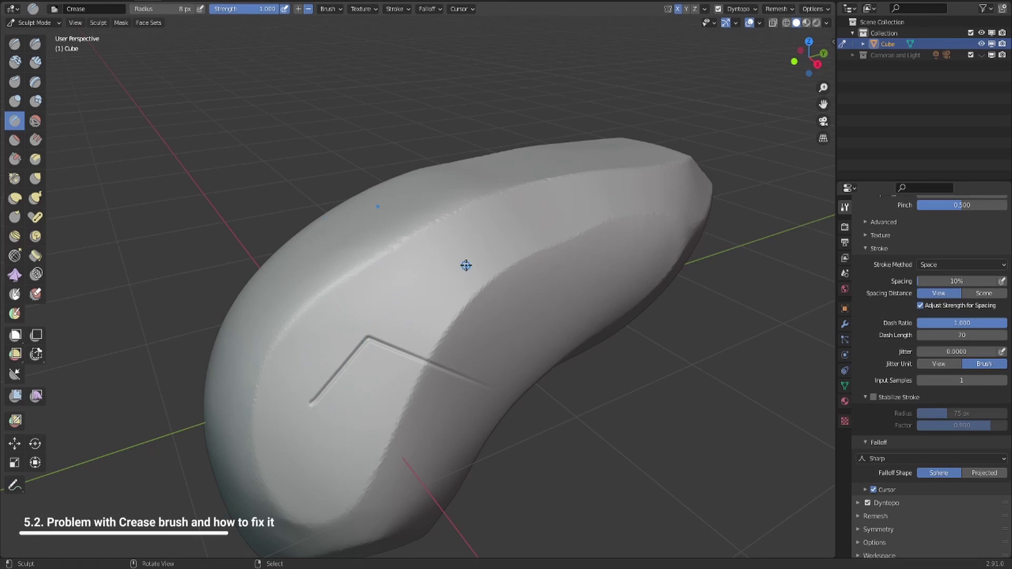
mouse_move(396, 291)
middle_down()
mouse_move(481, 283)
mouse_move(433, 284)
middle_up()
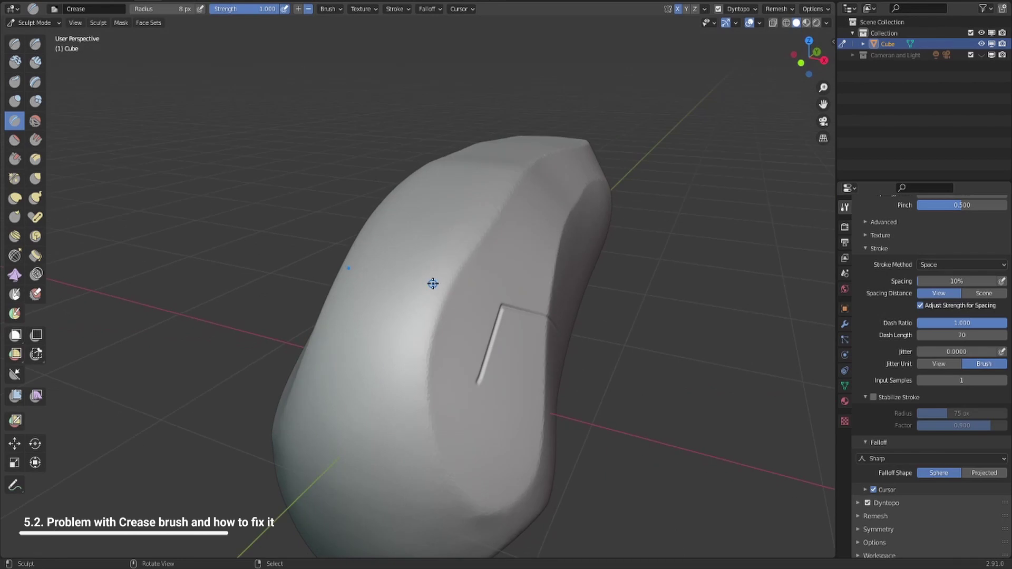
mouse_move(477, 383)
mouse_down()
mouse_move(495, 428)
mouse_move(451, 413)
mouse_move(475, 383)
mouse_up()
key(ctrl+z)
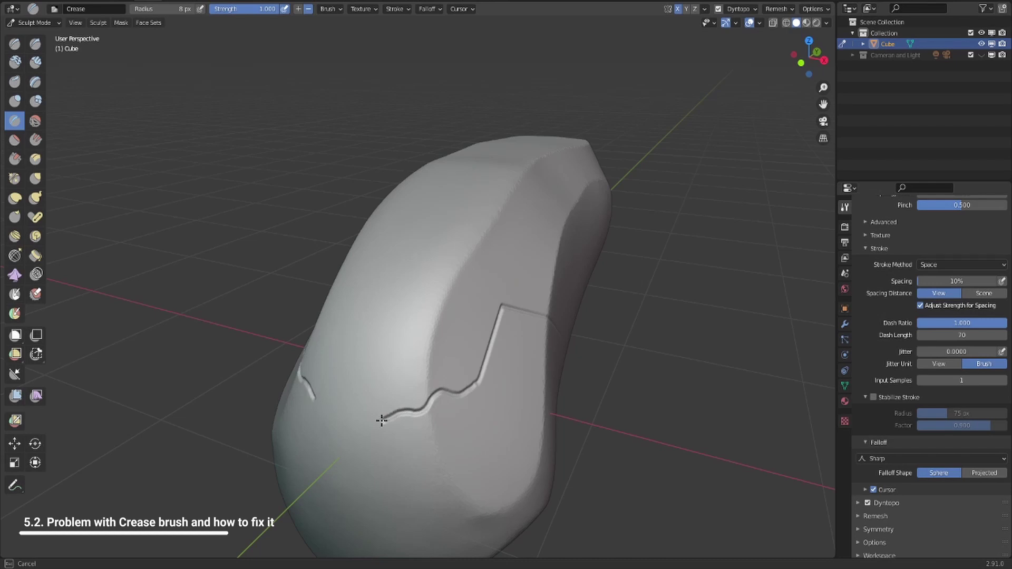
drag(341, 417, 331, 403)
mouse_move(490, 301)
middle_down()
mouse_move(468, 335)
mouse_move(443, 291)
mouse_move(447, 274)
middle_up()
scroll(427, 411, down, 6)
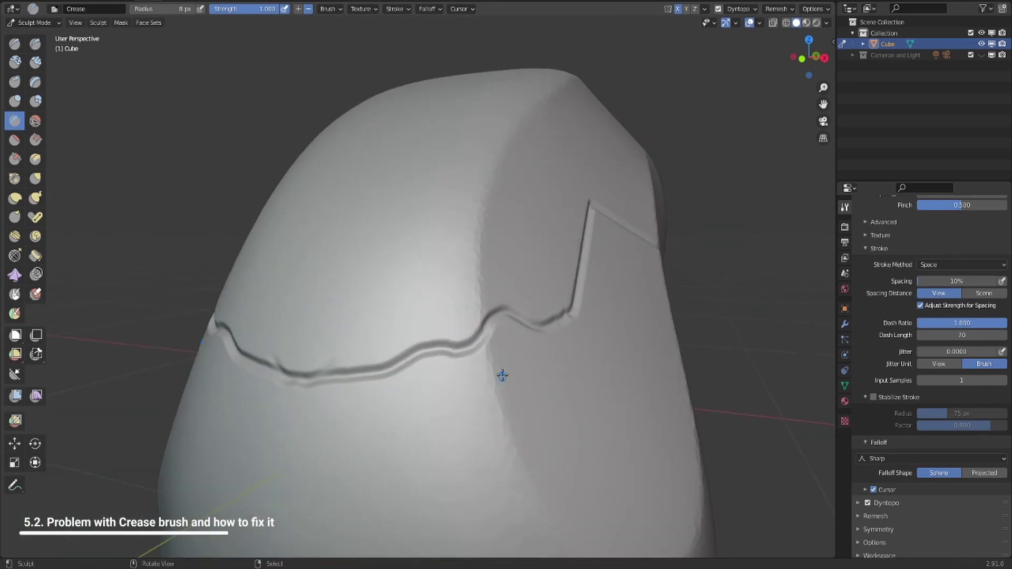
Step: Try creasing two more short pointed lines over the upper ridge, and undo all the test creases
mouse_move(499, 375)
middle_down()
mouse_move(420, 346)
mouse_move(399, 355)
middle_up()
drag(398, 355, 485, 318)
mouse_move(425, 272)
mouse_down()
mouse_move(496, 281)
mouse_move(493, 262)
mouse_up()
mouse_move(480, 245)
middle_down()
mouse_move(430, 278)
mouse_move(329, 309)
middle_up()
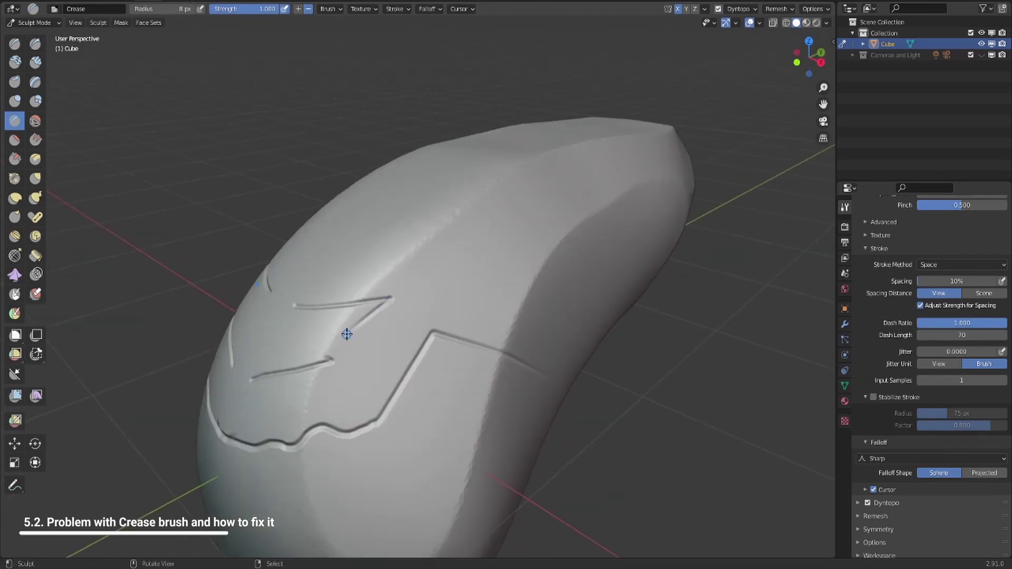
key(ctrl+z)
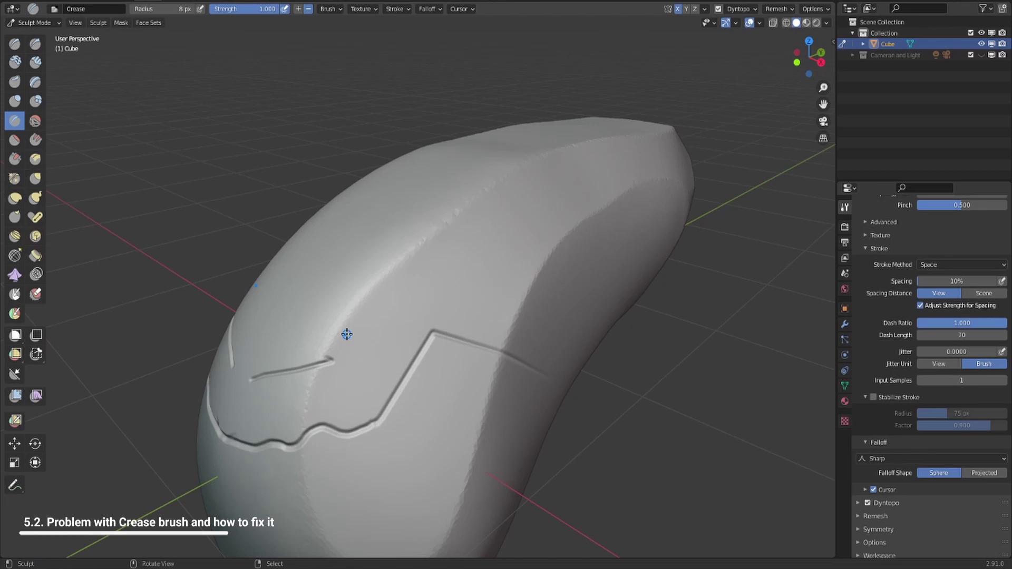
key(ctrl+z)
key(ctrl+z)
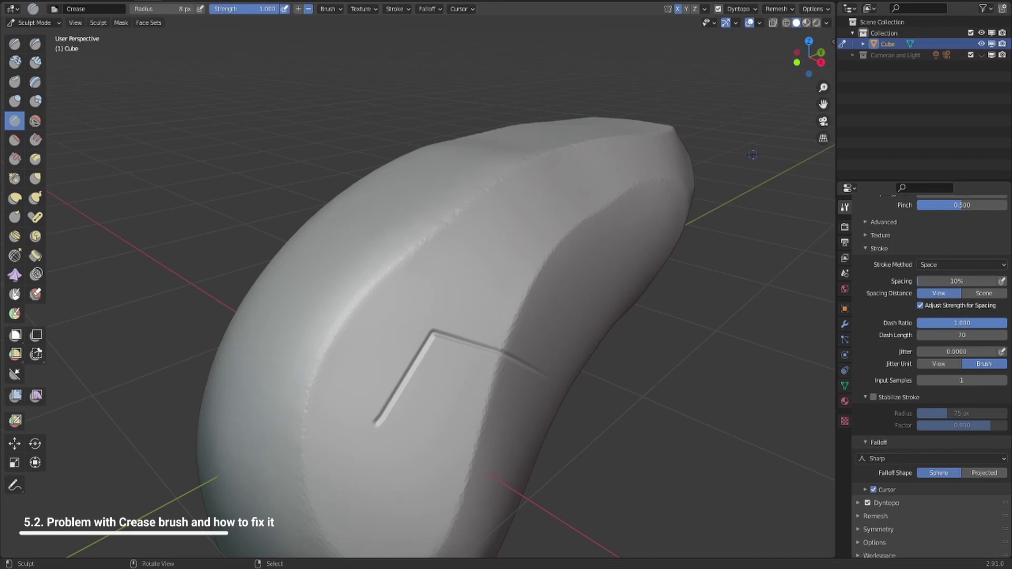
key(ctrl+z)
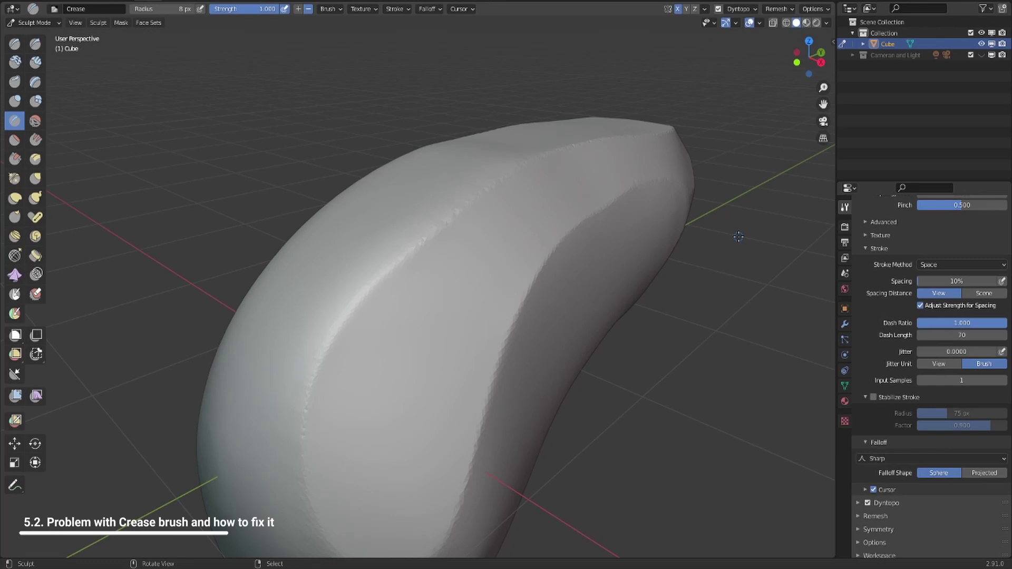
Step: Enable Stabilize Stroke for the Crease brush and set the brush radius to 4 px
click(873, 399)
mouse_move(437, 310)
middle_down()
mouse_move(432, 332)
mouse_move(504, 288)
mouse_move(490, 301)
mouse_move(445, 299)
middle_up()
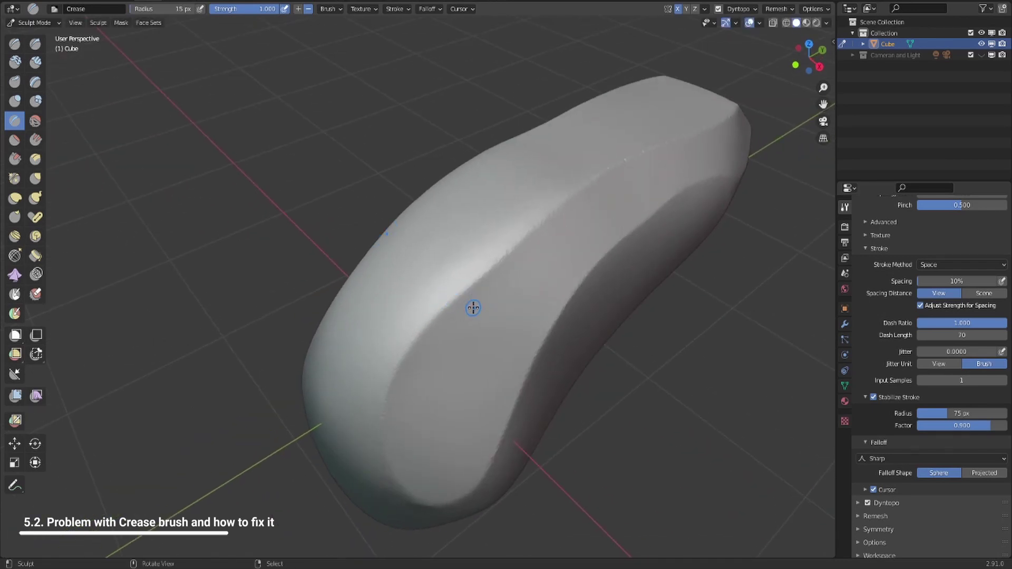
key(f)
click(449, 346)
Step: Try creasing a stabilized zigzag line from the side plane across the body's rounded end
drag(514, 394, 513, 392)
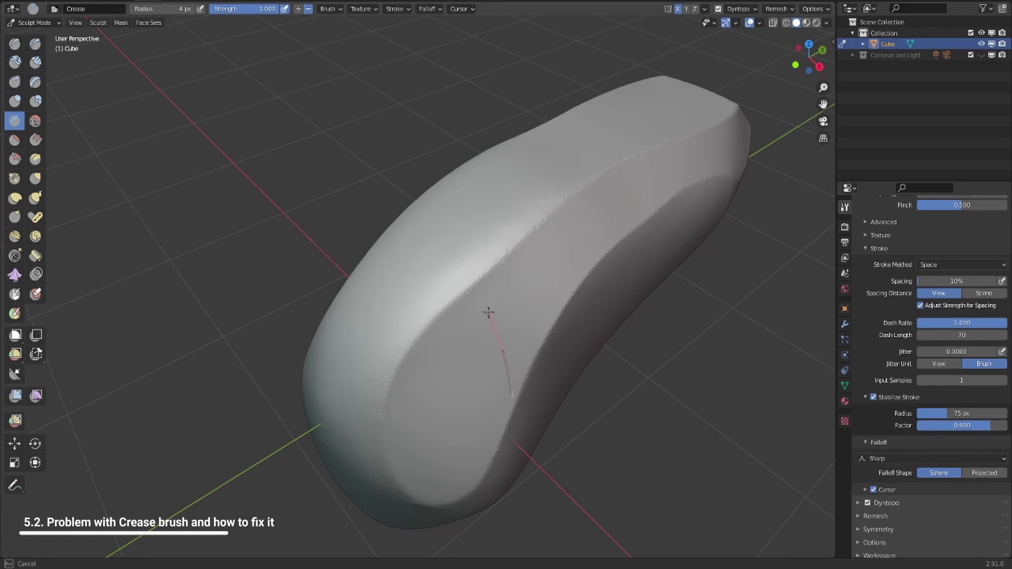
drag(463, 338, 432, 374)
drag(366, 405, 338, 442)
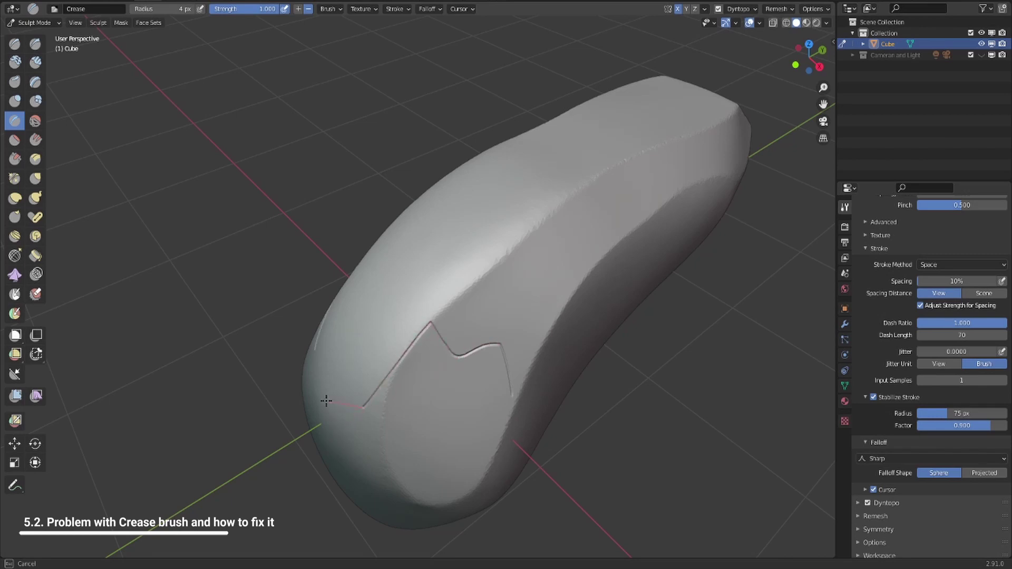
drag(326, 402, 293, 350)
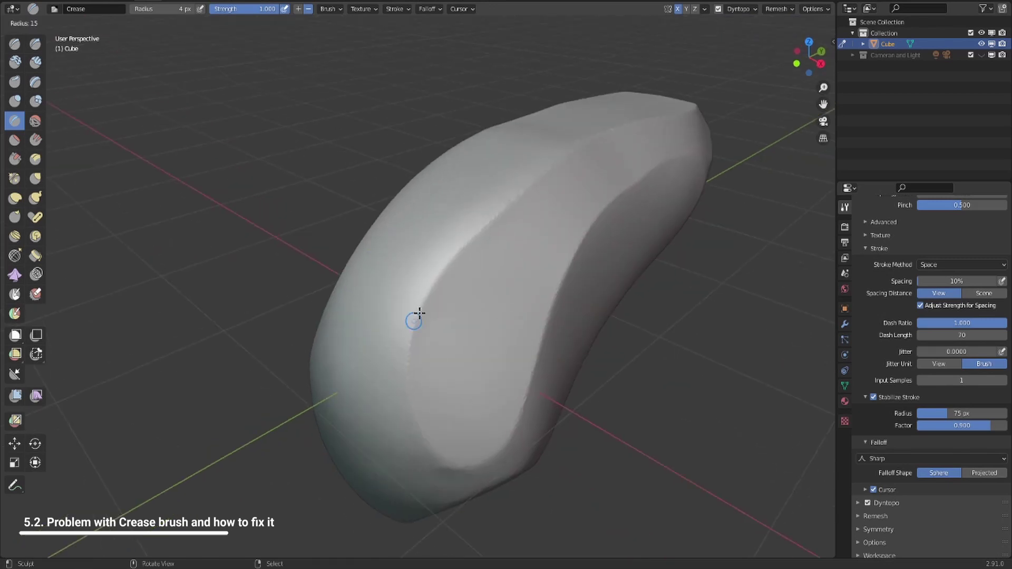
Step: Crease an angular panel line around the side plane and rounded end with a 7 px radius, joining the mirrored lines at the centre
mouse_move(333, 310)
mouse_down()
mouse_move(355, 342)
mouse_move(406, 348)
mouse_move(445, 312)
mouse_move(464, 244)
mouse_move(533, 290)
mouse_move(512, 379)
mouse_move(528, 483)
mouse_up()
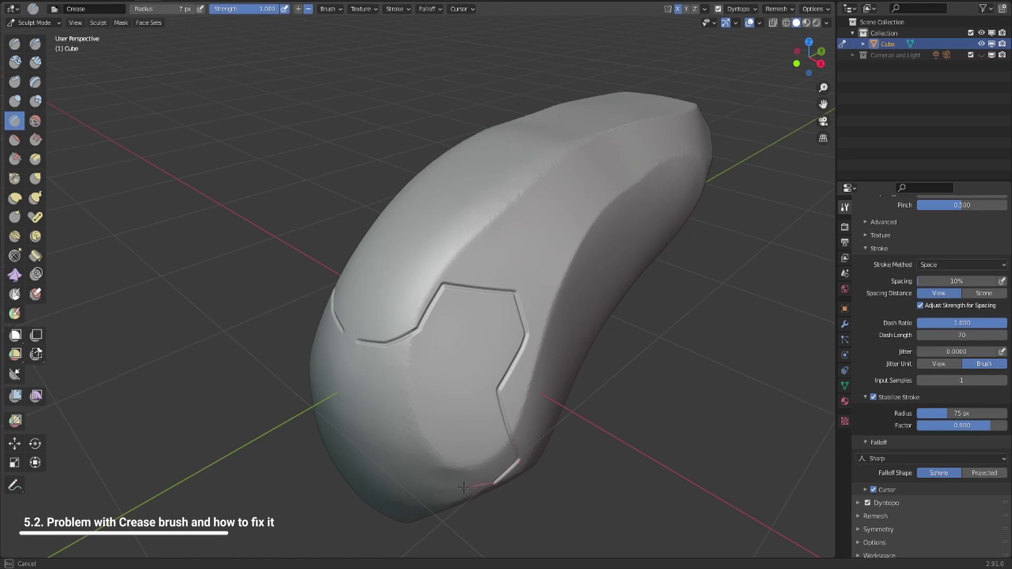
mouse_move(464, 488)
mouse_down()
mouse_move(417, 530)
mouse_move(352, 498)
mouse_move(344, 470)
mouse_up()
mouse_move(401, 380)
middle_down()
mouse_move(517, 232)
mouse_move(568, 291)
mouse_move(518, 265)
mouse_move(413, 326)
mouse_move(491, 312)
middle_up()
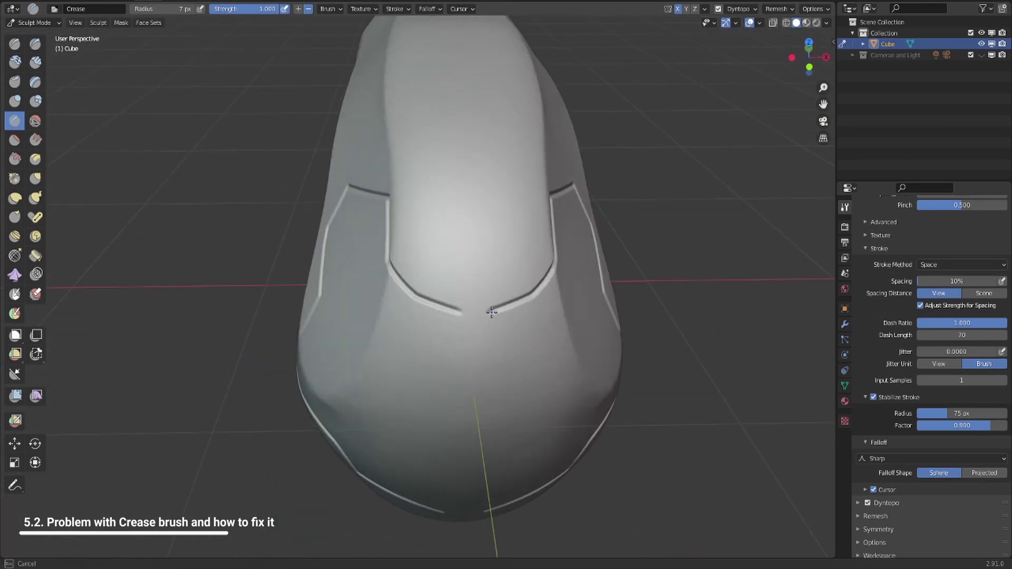
mouse_move(483, 351)
mouse_down()
mouse_move(484, 340)
mouse_move(442, 320)
mouse_move(472, 315)
mouse_up()
drag(529, 298, 529, 297)
ctrl+middle_drag(480, 316, 513, 260)
shift+middle_drag(638, 371, 495, 280)
ctrl+middle_drag(461, 221, 464, 198)
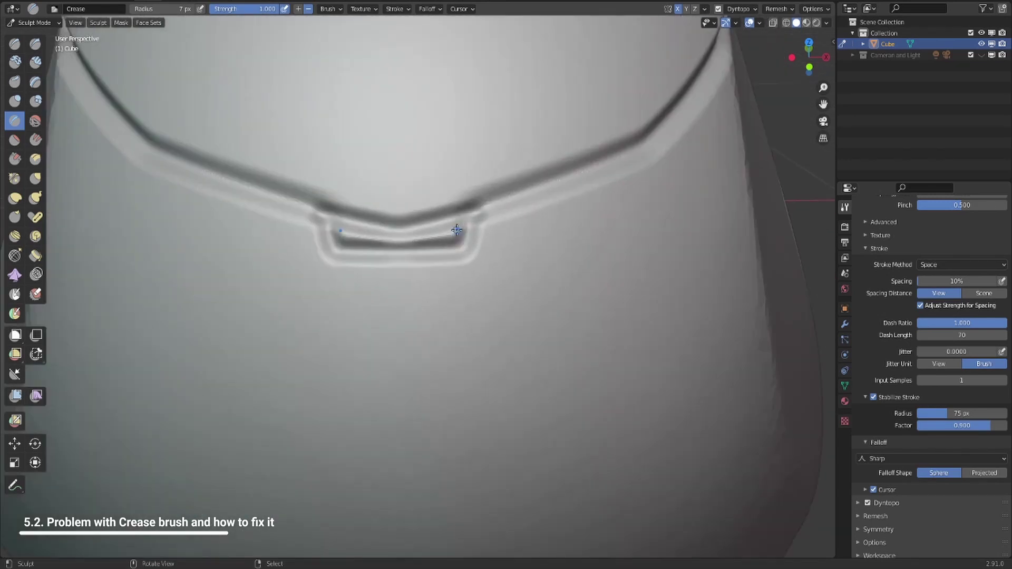
Step: Switch to Clay Strips with a 34 px radius, try filling the stray groove below the centre join, and undo the stroke
click(36, 62)
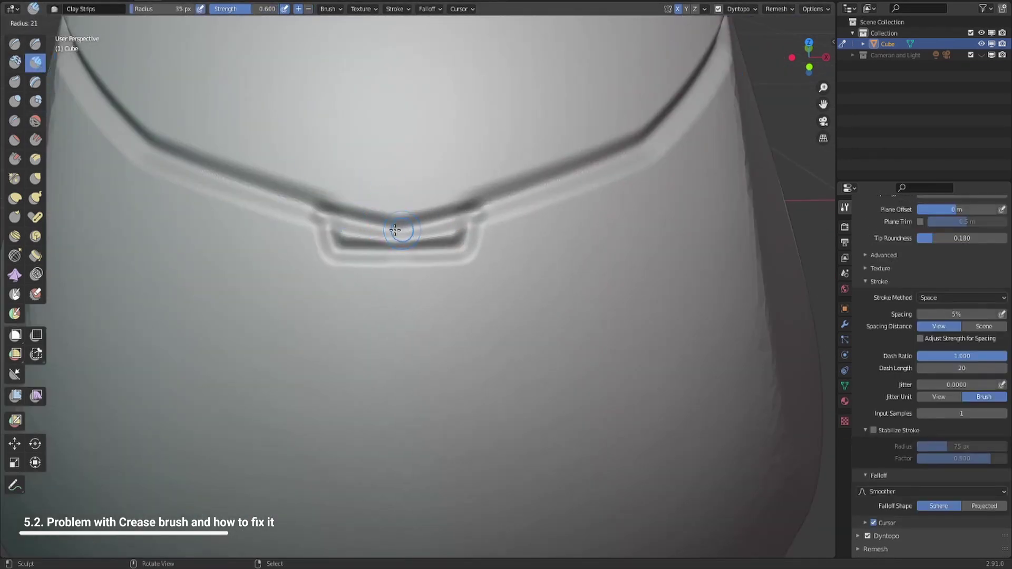
drag(450, 231, 450, 233)
key(ctrl+z)
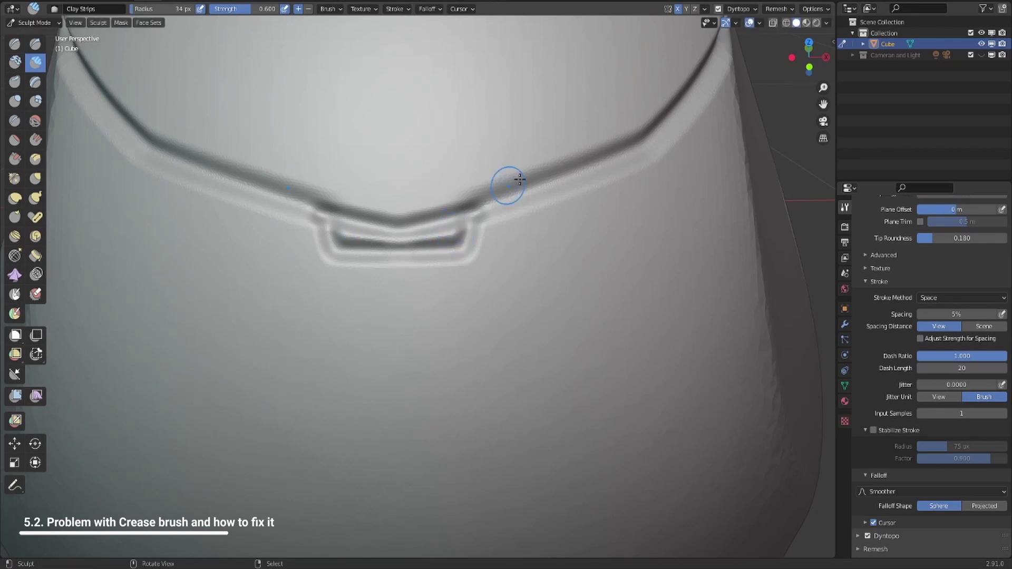
Step: Set the Dyntopo detailing to Relative Detail and fill the stray groove below the centre join with Clay Strips, reducing the radius to 16 px
click(749, 9)
click(765, 55)
click(765, 75)
mouse_move(463, 232)
mouse_down()
mouse_move(364, 237)
mouse_move(458, 230)
mouse_move(418, 240)
mouse_move(466, 221)
mouse_up()
key(f)
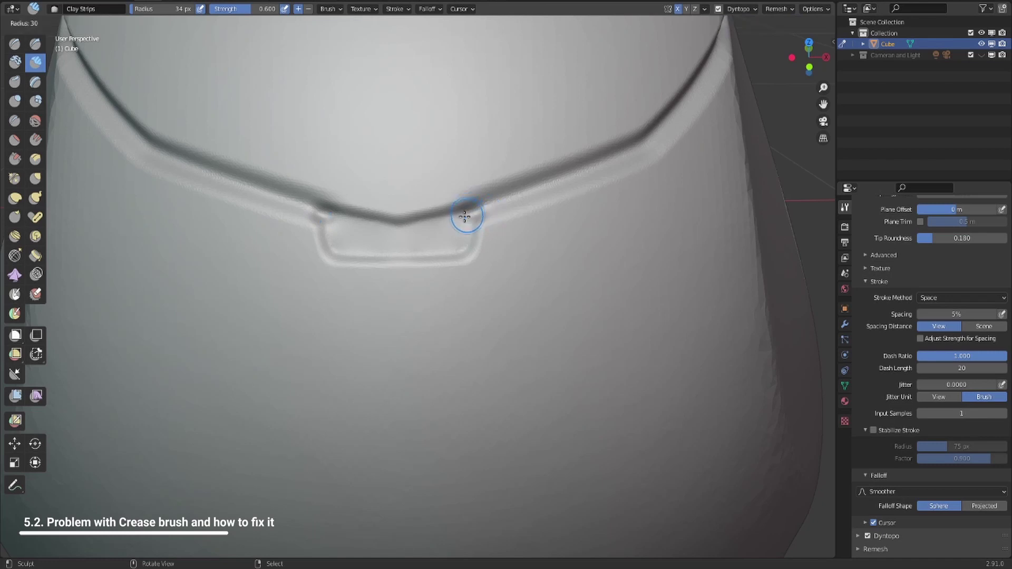
click(474, 217)
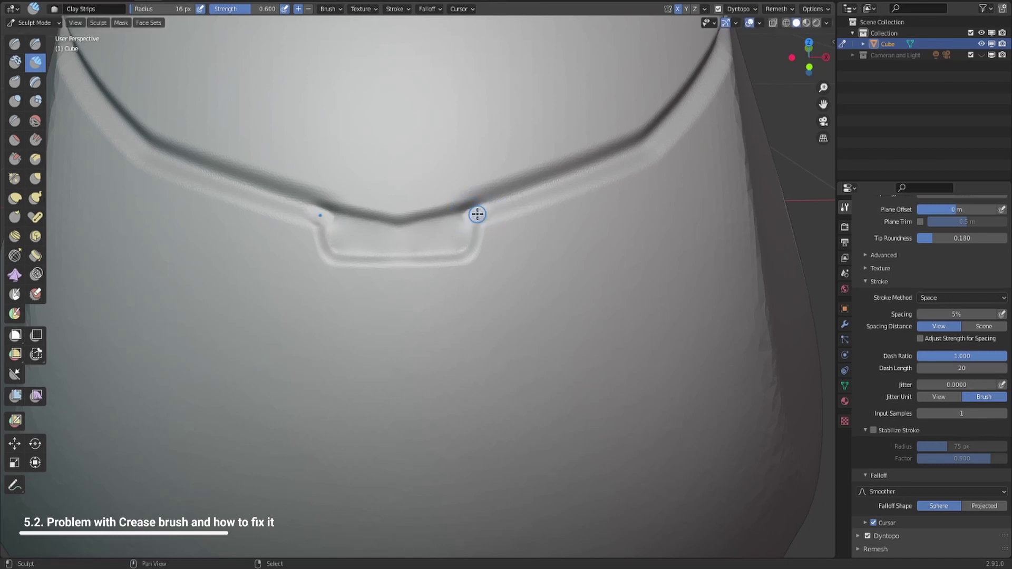
Step: Flatten the filled area and corners around the centre join with the Flatten brush at a 14 px radius
key(q)
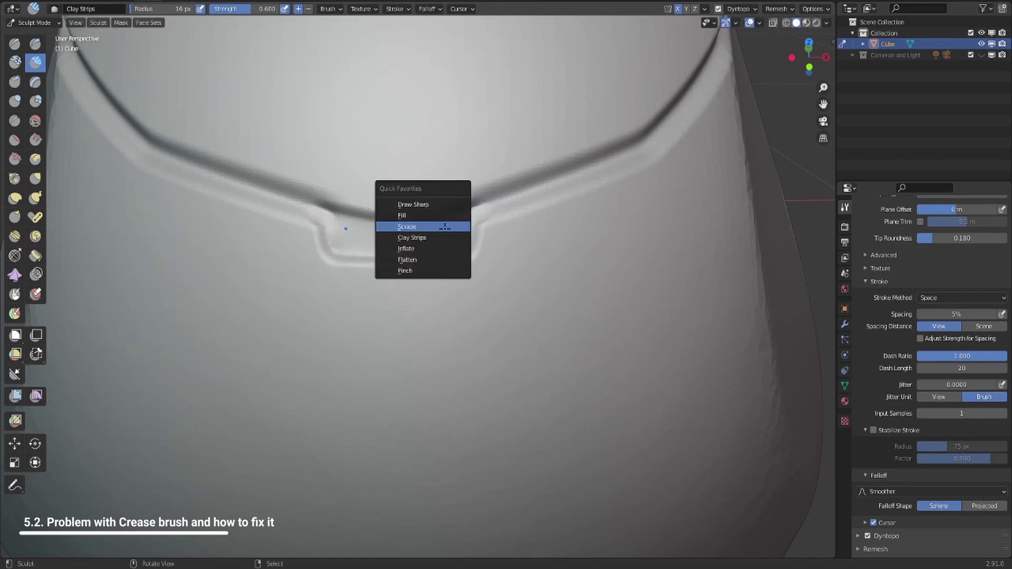
click(444, 260)
mouse_move(421, 240)
mouse_down()
mouse_move(454, 235)
mouse_move(477, 215)
mouse_up()
scroll(501, 249, down, 8)
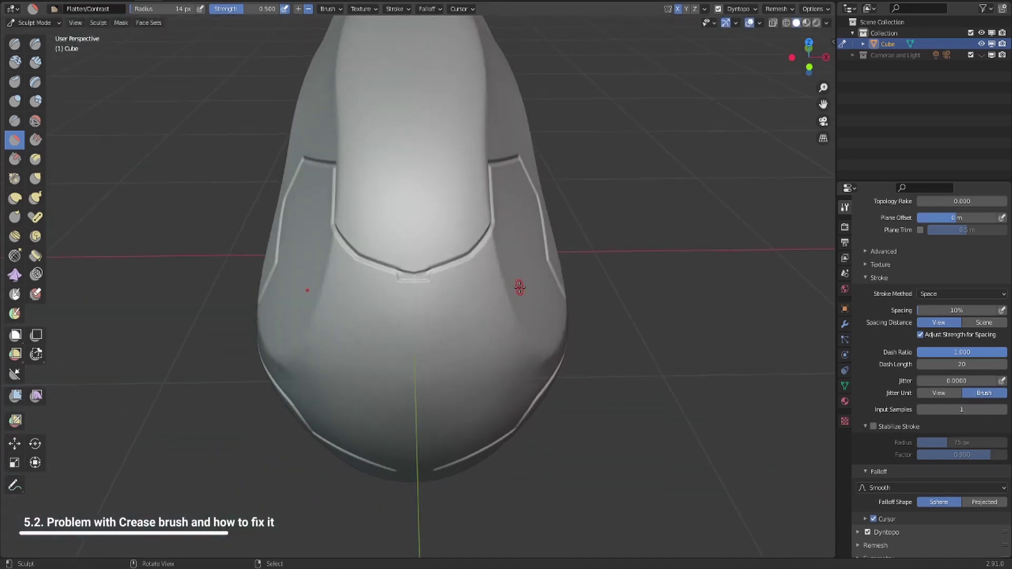
mouse_move(520, 286)
middle_down()
mouse_move(466, 242)
mouse_move(482, 233)
mouse_move(416, 307)
middle_up()
scroll(466, 242, down, 3)
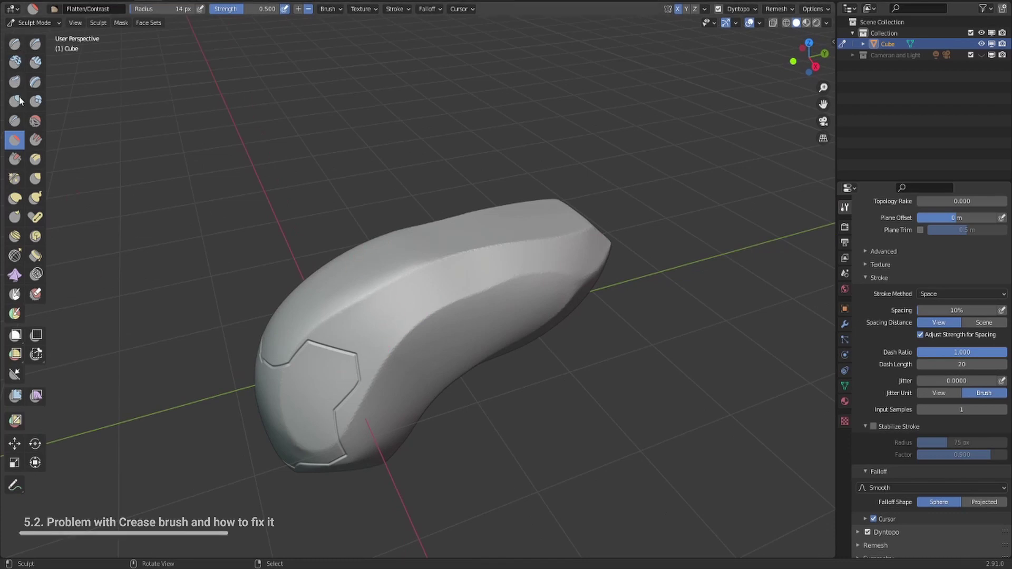
Step: Select the Crease brush and set the Dyntopo detailing to Brush Detail
click(15, 121)
click(741, 9)
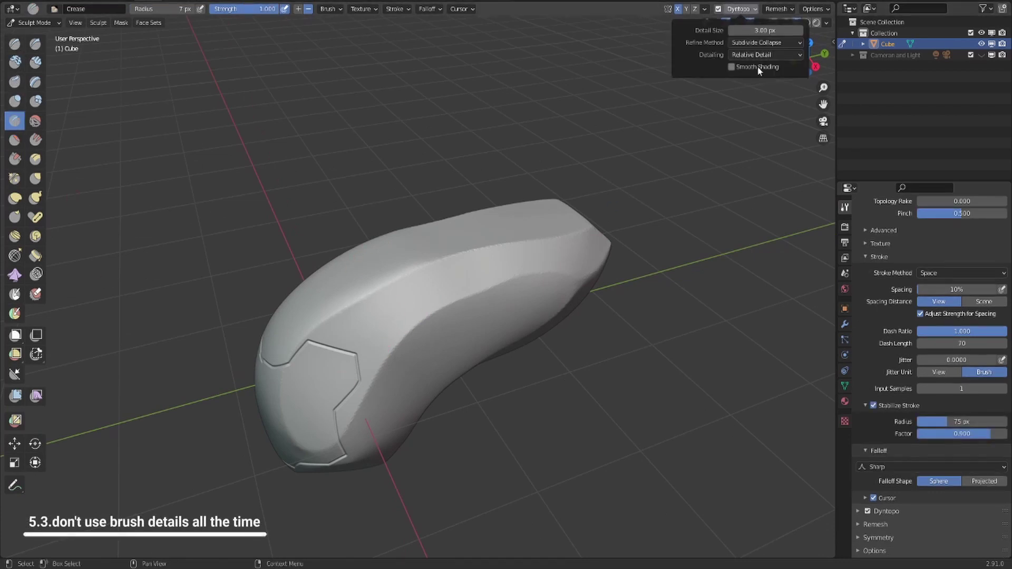
click(764, 55)
click(765, 91)
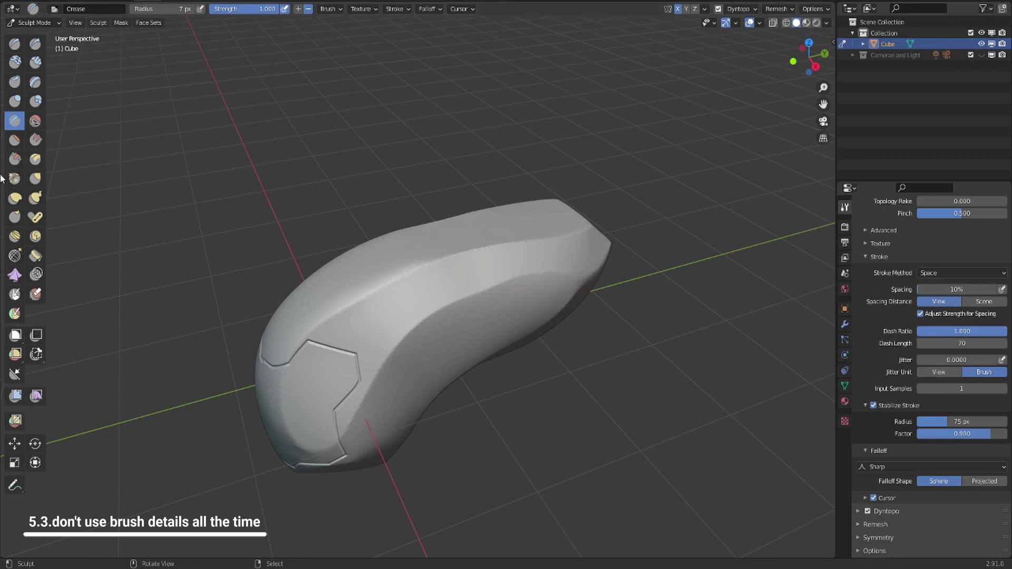
Step: Try 156 px Draw brush strokes on the body's upper side in wireframe display to compare mesh density, and undo them
click(20, 47)
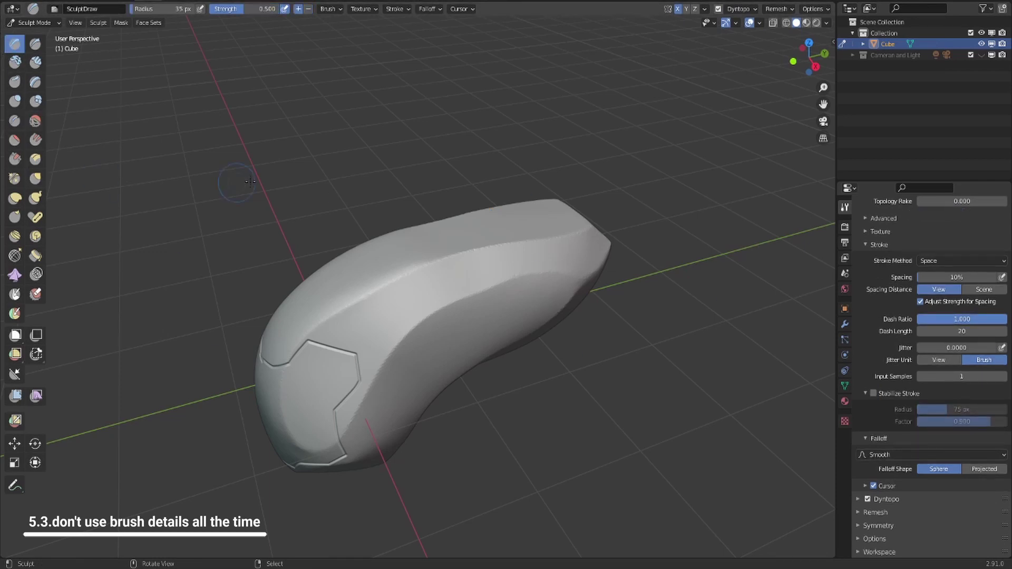
key(f)
click(501, 208)
key(shift+z)
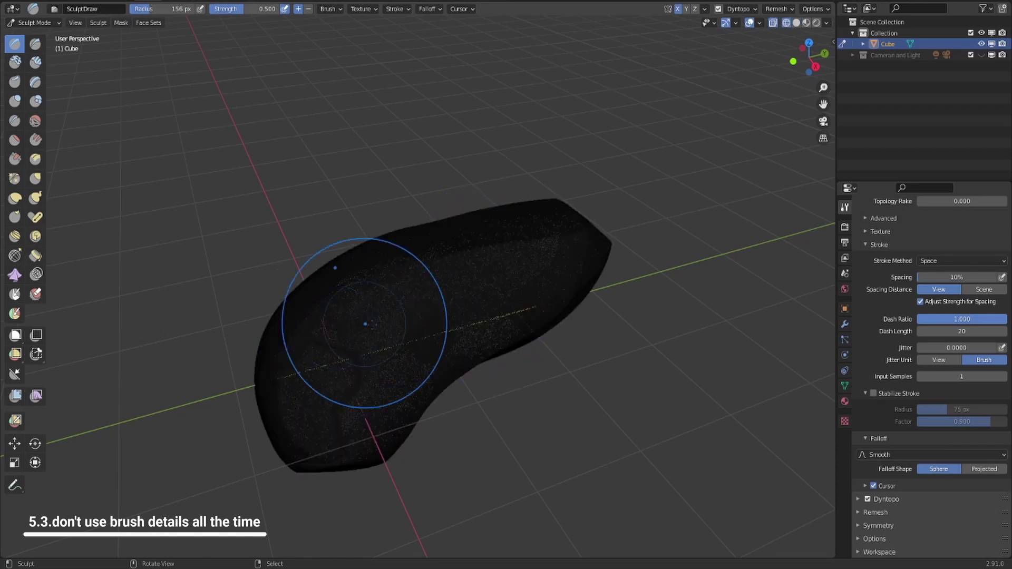
mouse_move(468, 276)
mouse_down()
mouse_move(506, 237)
mouse_move(467, 291)
mouse_move(483, 249)
mouse_up()
mouse_move(483, 249)
middle_down()
mouse_move(525, 226)
mouse_move(464, 293)
middle_up()
scroll(464, 219, up, 5)
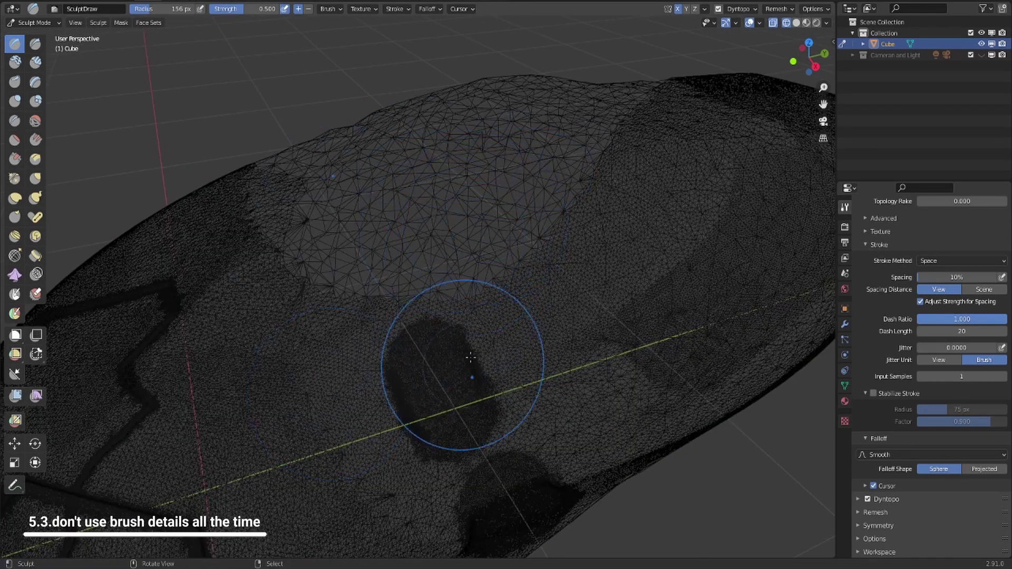
key(ctrl+z)
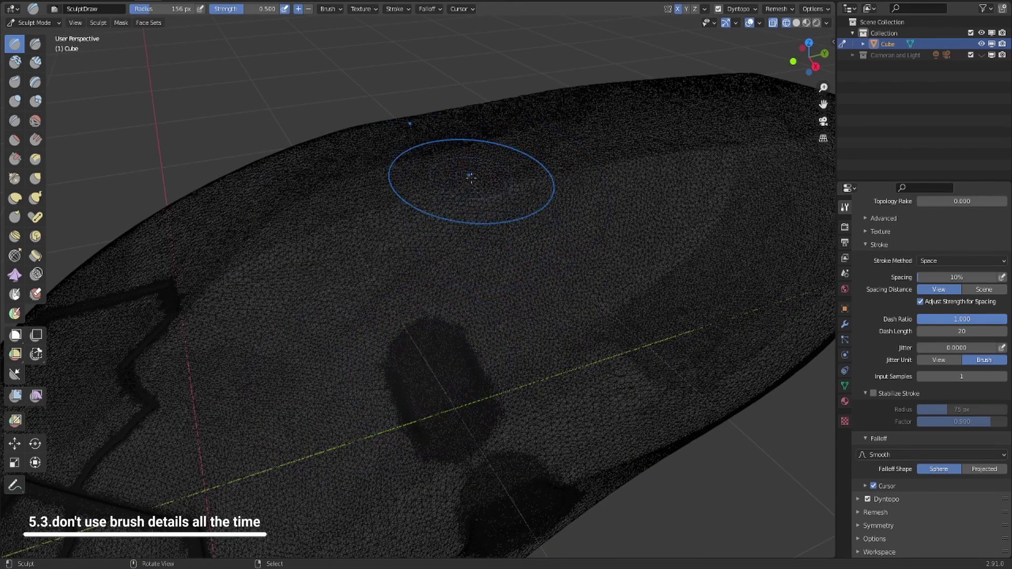
mouse_move(472, 179)
mouse_down()
mouse_move(367, 141)
mouse_move(353, 157)
mouse_move(586, 206)
mouse_up()
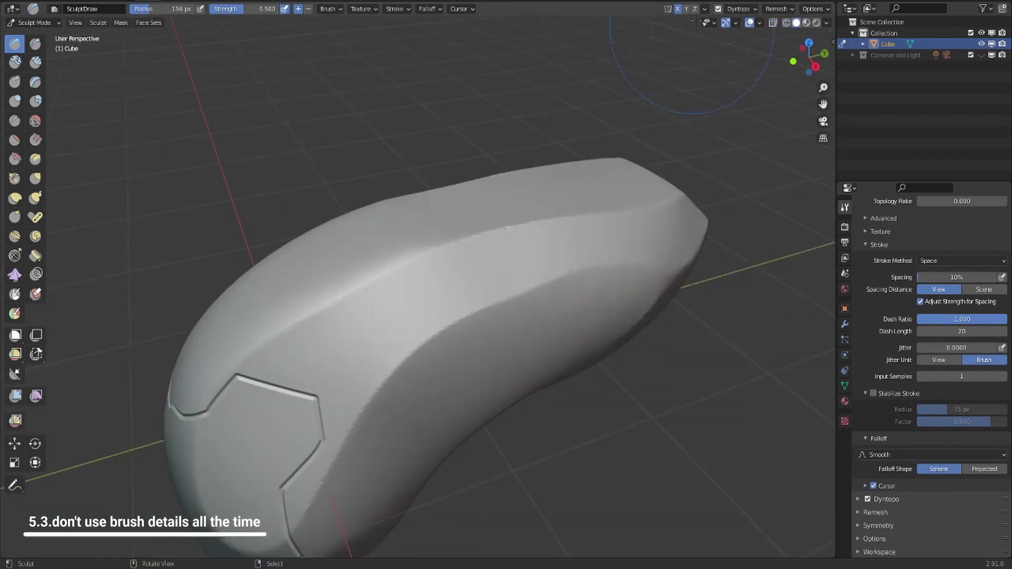
Step: Crease a panel line with a 7 px radius from the side panel along the body and around the pointed end
click(749, 9)
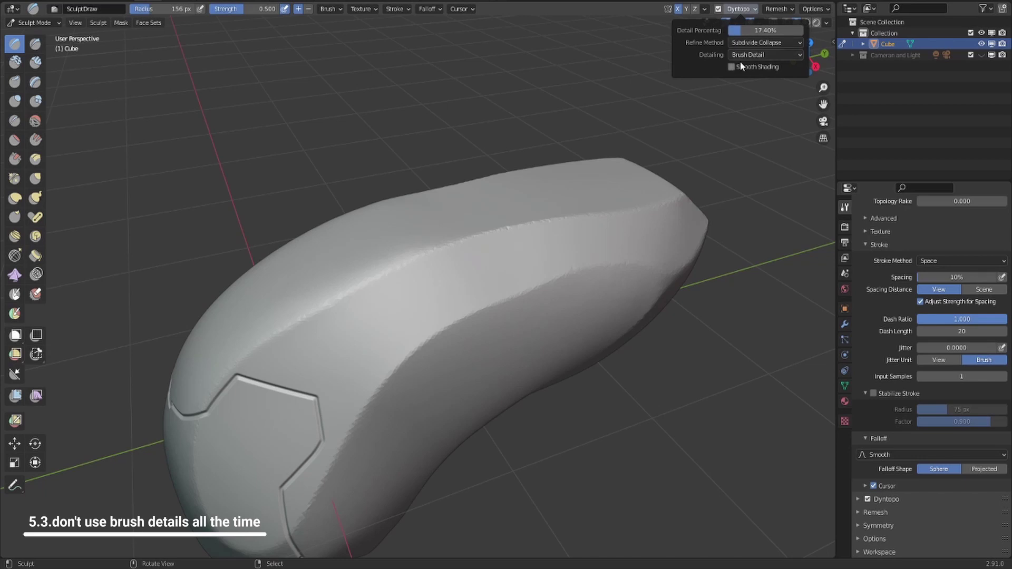
mouse_move(765, 4)
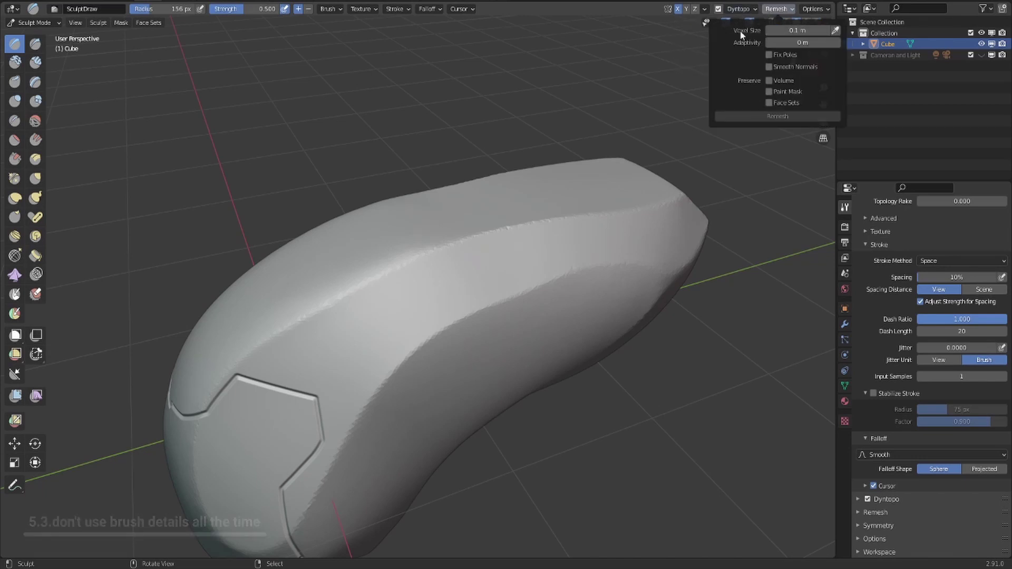
key(shift+c)
mouse_move(320, 396)
mouse_down()
mouse_move(418, 288)
mouse_move(772, 253)
mouse_up()
mouse_move(569, 265)
middle_down()
mouse_move(460, 260)
mouse_move(378, 226)
mouse_move(400, 309)
mouse_move(398, 282)
mouse_move(395, 323)
mouse_move(389, 291)
middle_up()
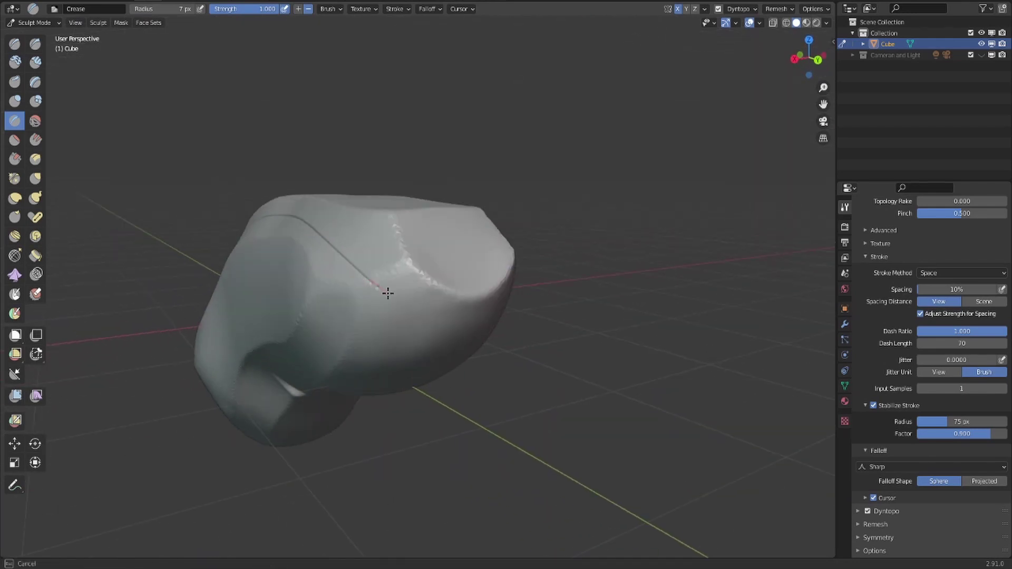
mouse_move(389, 291)
mouse_down()
mouse_move(398, 322)
mouse_move(489, 339)
mouse_up()
mouse_move(490, 339)
middle_down()
mouse_move(522, 282)
mouse_move(453, 317)
mouse_move(421, 264)
mouse_move(410, 389)
mouse_move(343, 389)
middle_up()
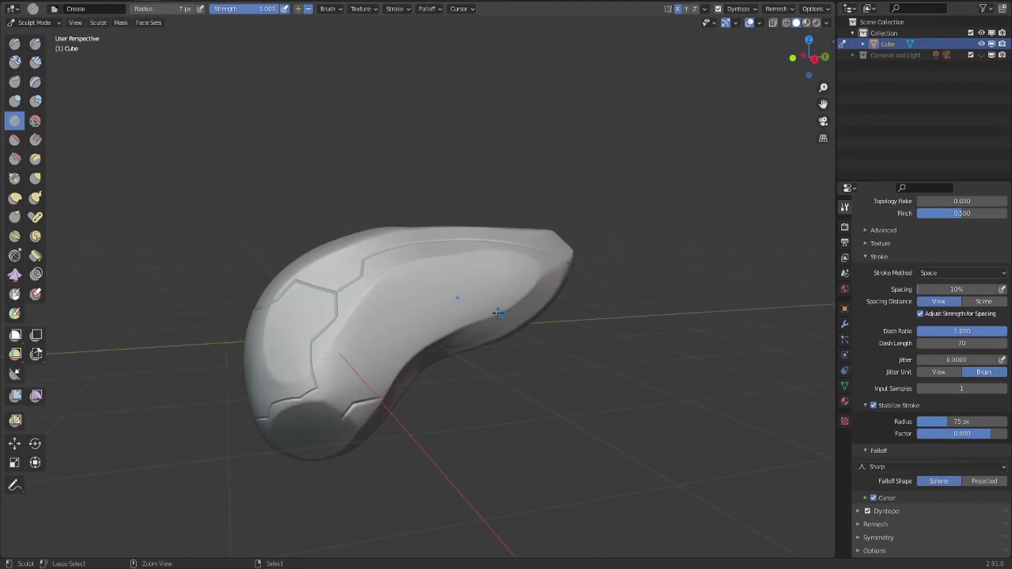
Step: Crease angular panel lines around the rounded end's underside with the Crease brush and deepen the mirrored join at the centre with a 16 px radius
mouse_move(390, 339)
shift+middle_down()
mouse_move(468, 250)
mouse_move(448, 369)
shift+middle_up()
mouse_move(424, 399)
mouse_down()
mouse_move(457, 359)
mouse_move(535, 376)
mouse_up()
middle_drag(519, 393, 522, 369)
mouse_move(442, 369)
mouse_down()
mouse_move(458, 401)
mouse_move(509, 407)
mouse_up()
mouse_move(510, 406)
middle_down()
mouse_move(579, 305)
mouse_move(579, 253)
middle_up()
drag(420, 432, 490, 455)
middle_drag(490, 455, 464, 353)
mouse_move(449, 336)
mouse_down()
mouse_move(486, 355)
mouse_move(438, 352)
mouse_up()
ctrl+middle_drag(519, 401, 522, 362)
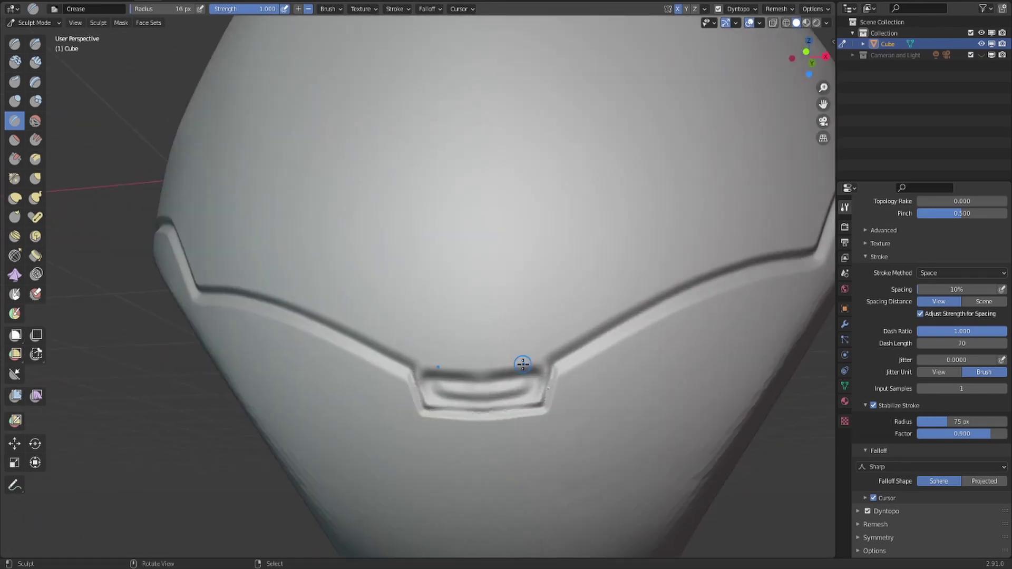
Step: Fill and smooth out the stray grooves around the underside's centre join, using the Flatten brush at a 20 px radius
key(q)
click(514, 343)
key(q)
click(406, 351)
mouse_move(428, 324)
mouse_down()
mouse_move(416, 316)
mouse_move(402, 332)
mouse_up()
key(f)
click(484, 331)
mouse_move(467, 317)
mouse_down()
mouse_move(452, 307)
mouse_move(466, 337)
mouse_move(481, 284)
mouse_up()
key(f)
click(474, 320)
ctrl+middle_drag(481, 284, 491, 390)
mouse_move(448, 211)
middle_down()
mouse_move(520, 225)
mouse_move(443, 274)
middle_up()
key(q)
click(441, 269)
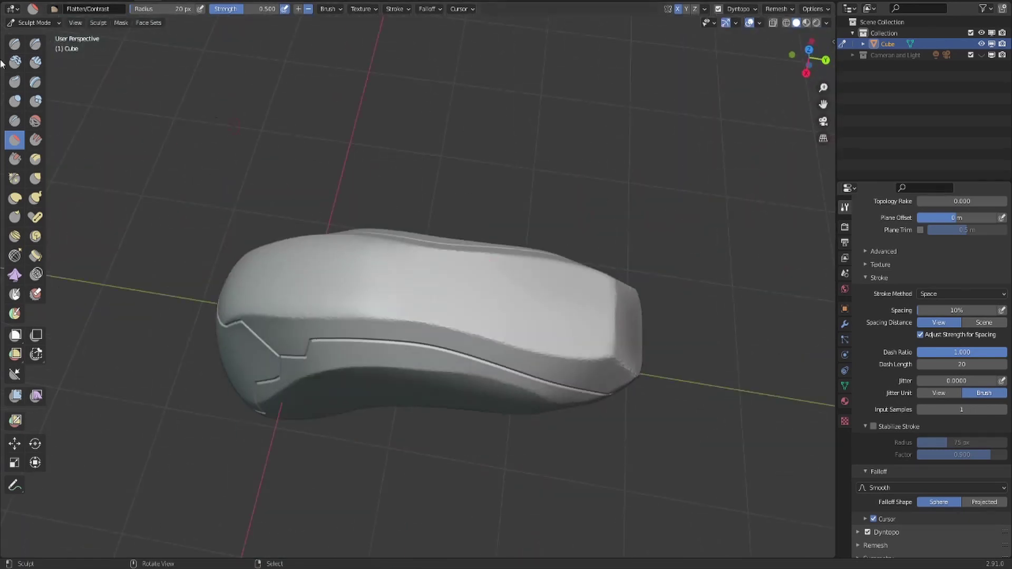
Step: Crease two angular panel lines across the body near the pointed end, redoing the undone stroke with a 5 px radius
mouse_move(469, 327)
middle_down()
mouse_move(480, 264)
mouse_move(369, 279)
middle_up()
drag(432, 346, 501, 264)
middle_drag(474, 277, 476, 298)
mouse_move(452, 405)
mouse_down()
mouse_move(479, 385)
mouse_move(525, 313)
mouse_up()
key(ctrl+z)
key(f)
click(451, 410)
mouse_move(451, 411)
mouse_down()
mouse_move(493, 355)
mouse_move(475, 330)
mouse_up()
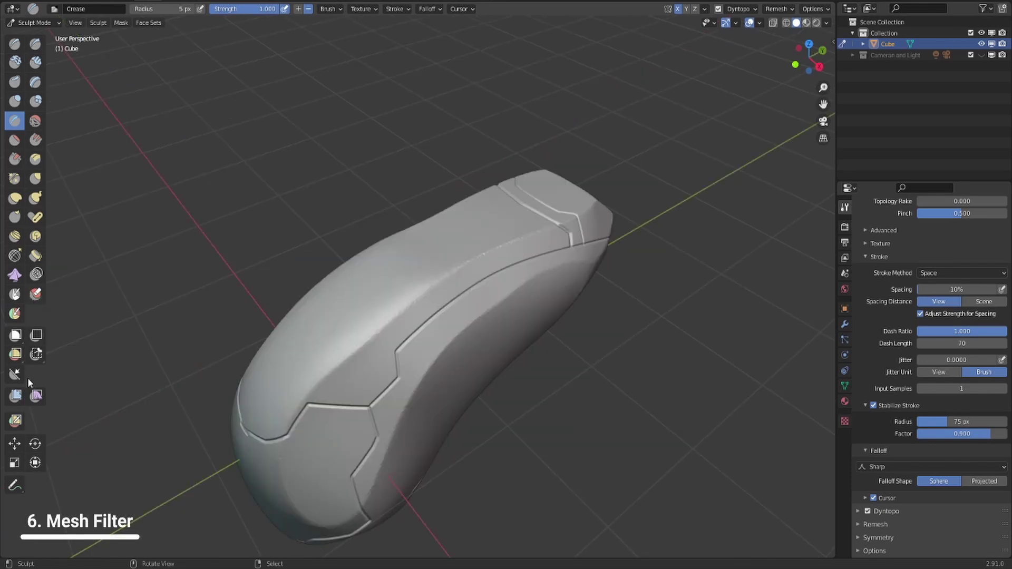
middle_drag(488, 372, 435, 352)
shift+middle_drag(318, 353, 339, 344)
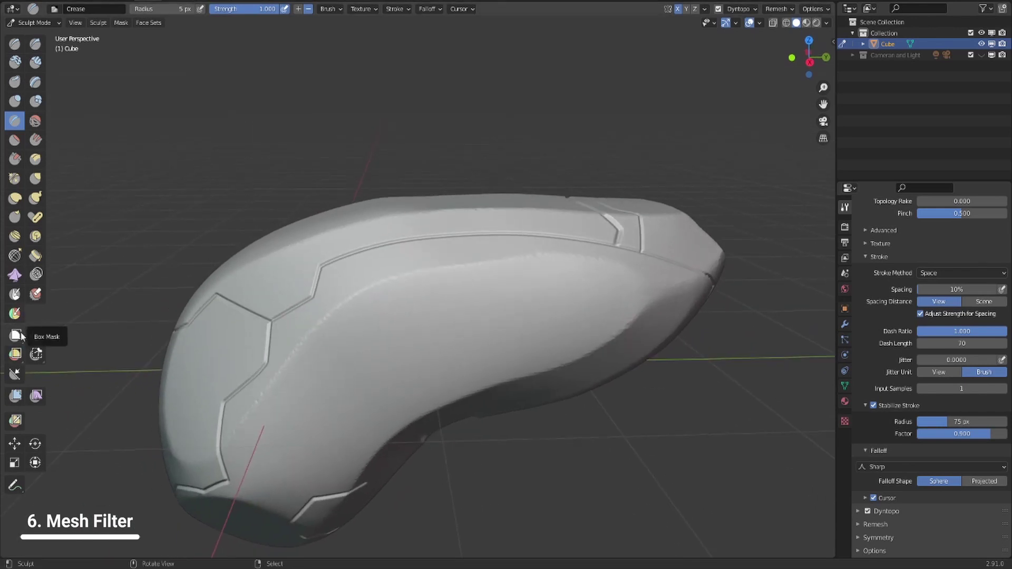
middle_drag(560, 326, 541, 341)
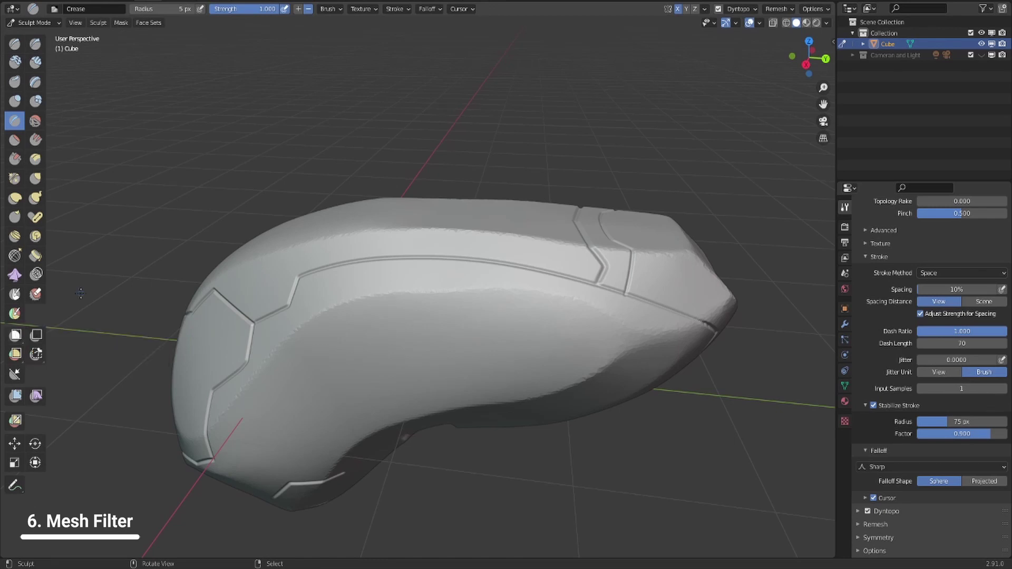
scroll(253, 398, down, 1)
middle_drag(277, 400, 296, 393)
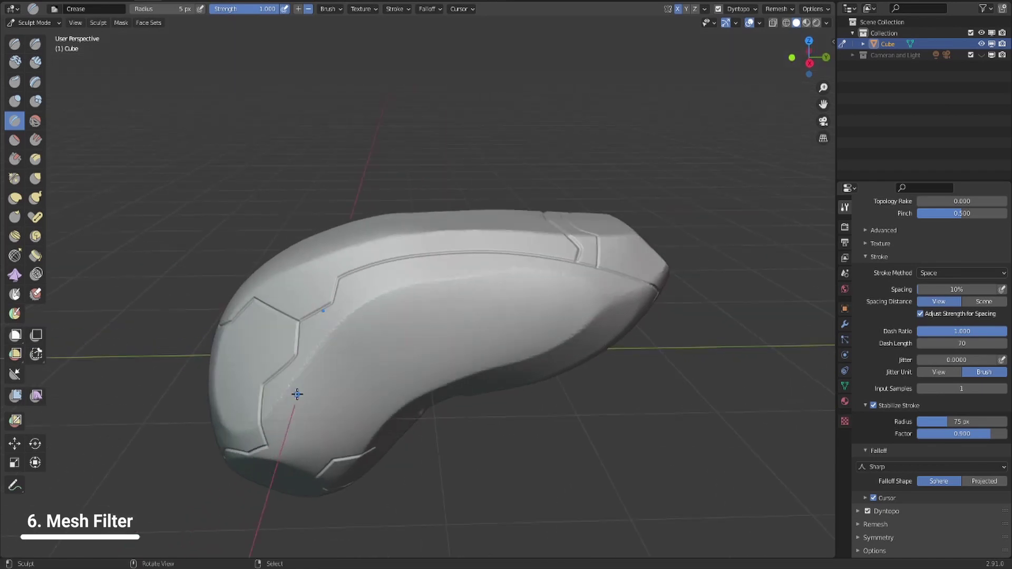
scroll(296, 393, up, 1)
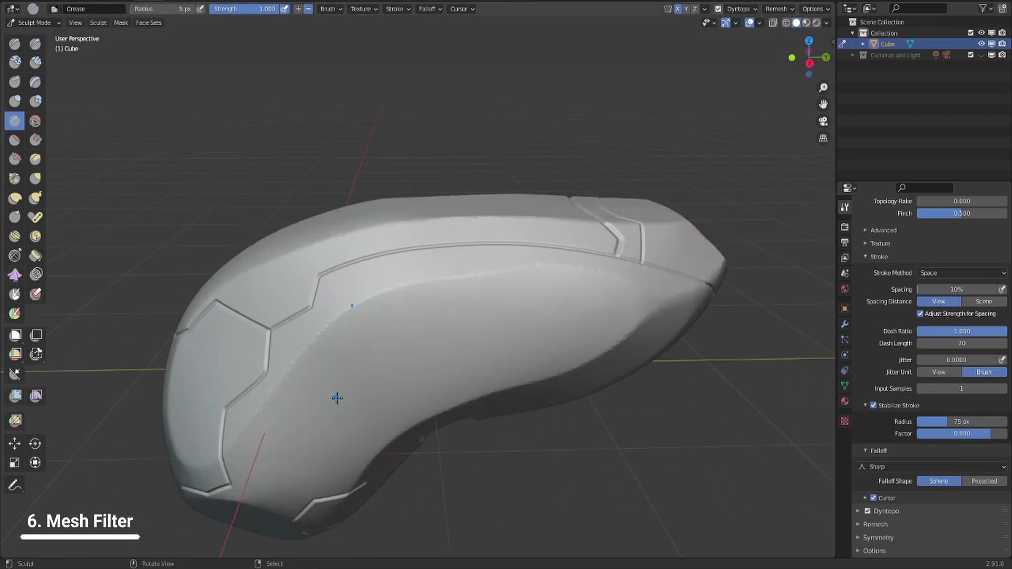
Step: Paint a round mask on the flat circular side plane with a 135 px Mask brush and invert the mask
key(m)
middle_drag(420, 354, 405, 348)
key(KP_3)
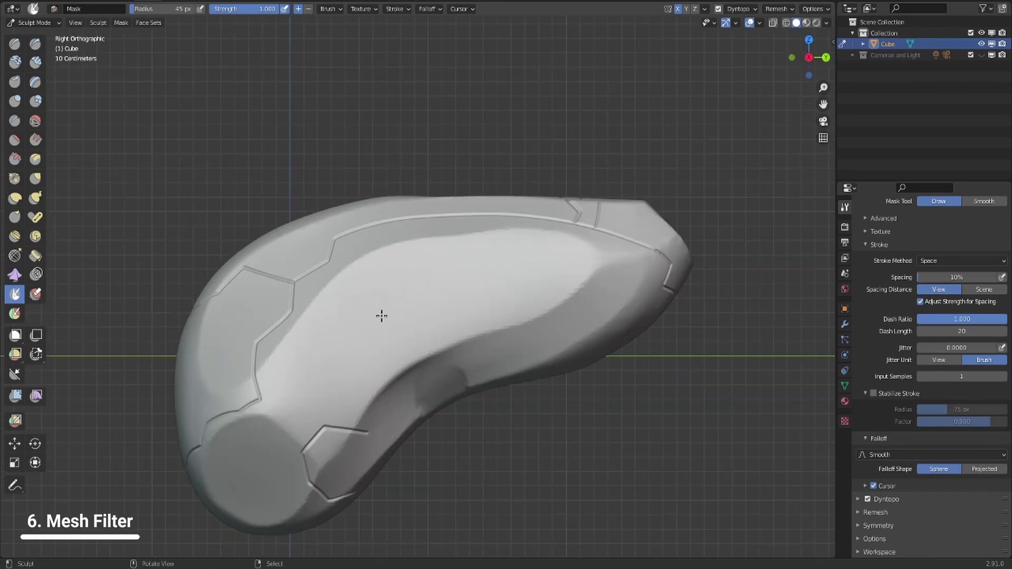
middle_drag(382, 316, 366, 355)
mouse_move(353, 369)
mouse_down()
mouse_move(344, 389)
mouse_move(363, 374)
mouse_move(361, 397)
mouse_up()
key(shift+f)
click(420, 372)
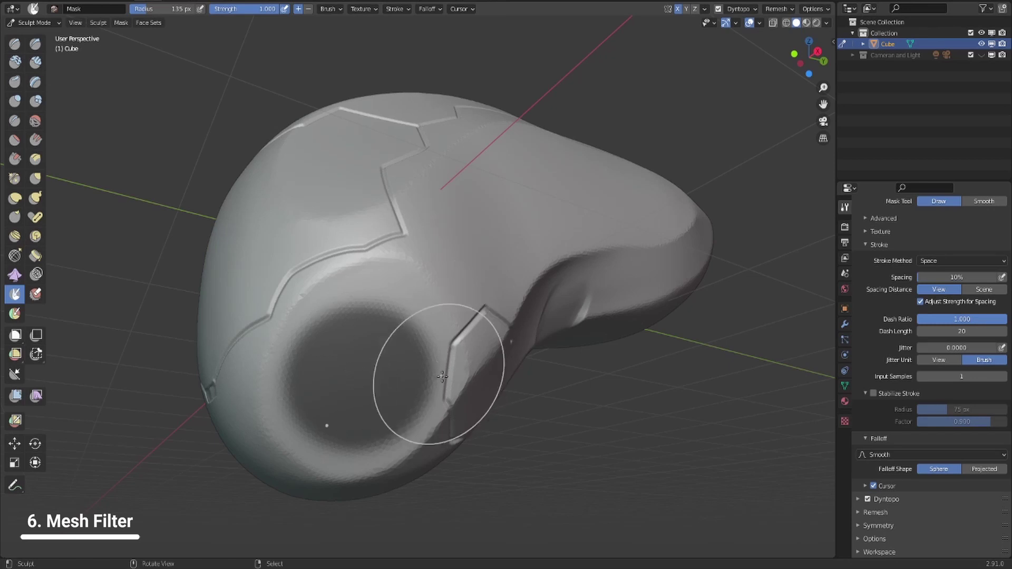
key(a)
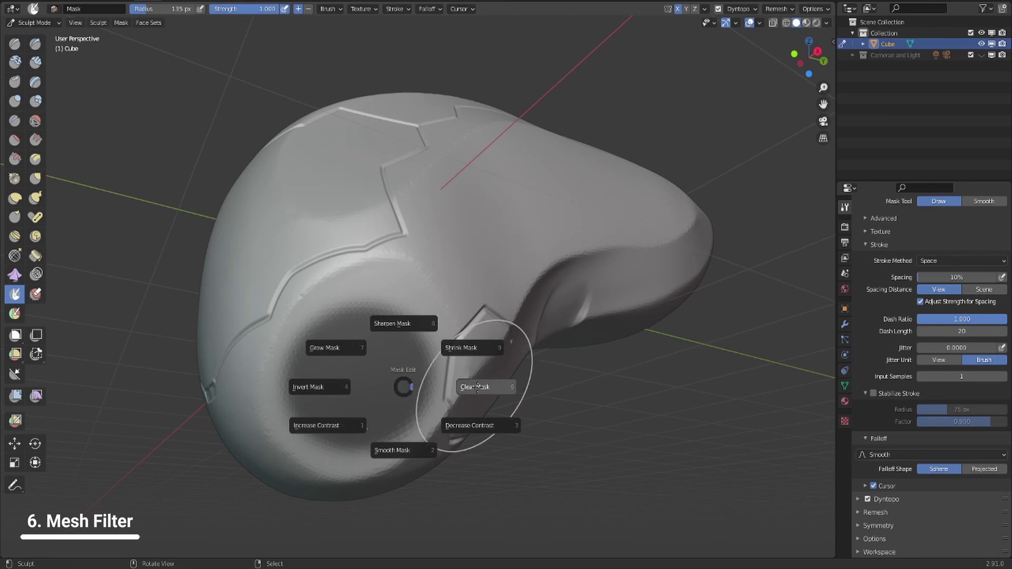
click(317, 391)
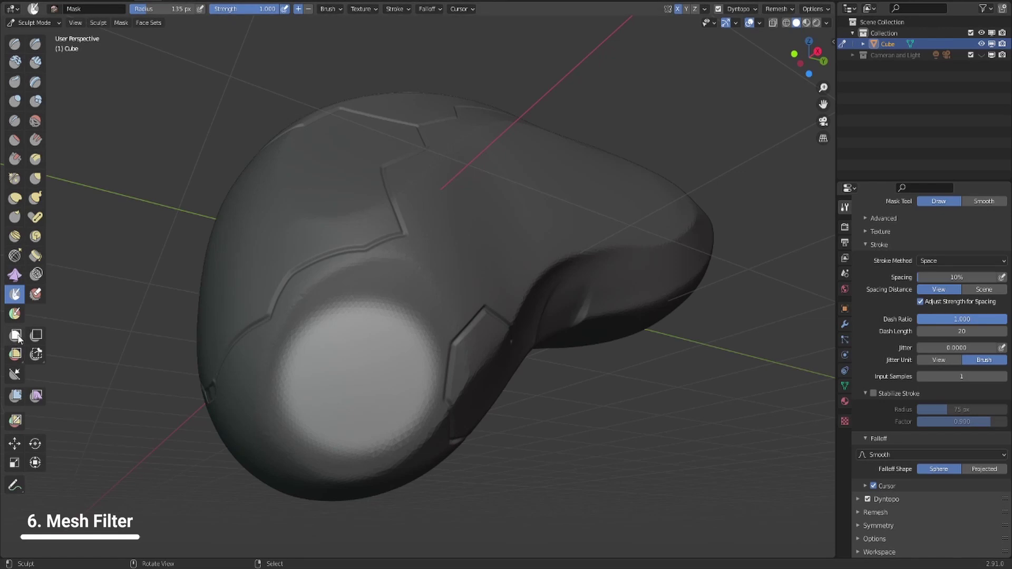
Step: Push the unmasked round patch outward with the Mesh Filter set to Inflate at strength 1.000
click(15, 395)
middle_drag(384, 443, 339, 375)
scroll(316, 390, up, 2)
scroll(316, 389, down, 3)
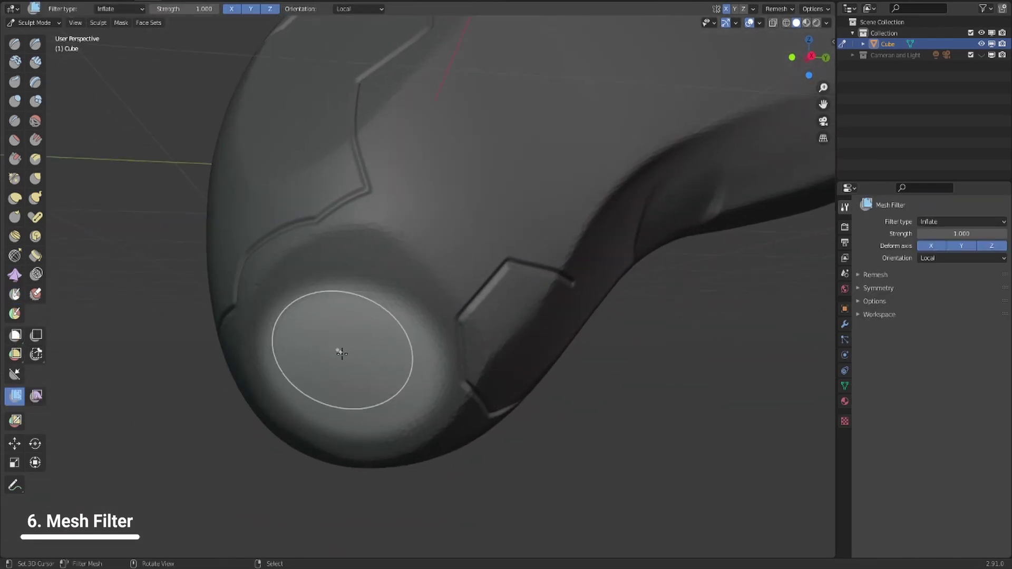
drag(327, 383, 407, 334)
middle_drag(407, 334, 406, 402)
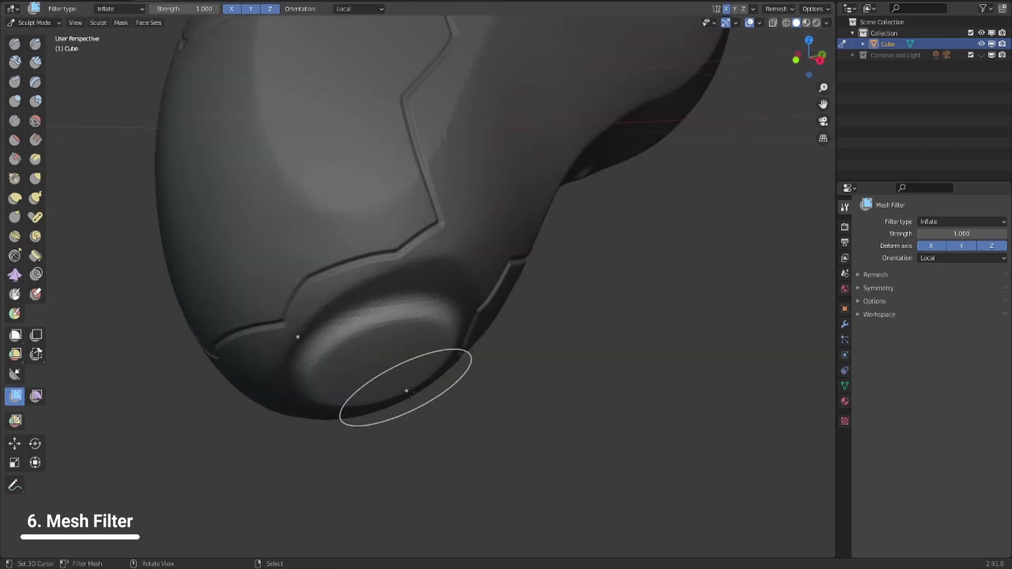
mouse_move(422, 410)
mouse_down()
mouse_move(418, 429)
mouse_move(436, 445)
mouse_up()
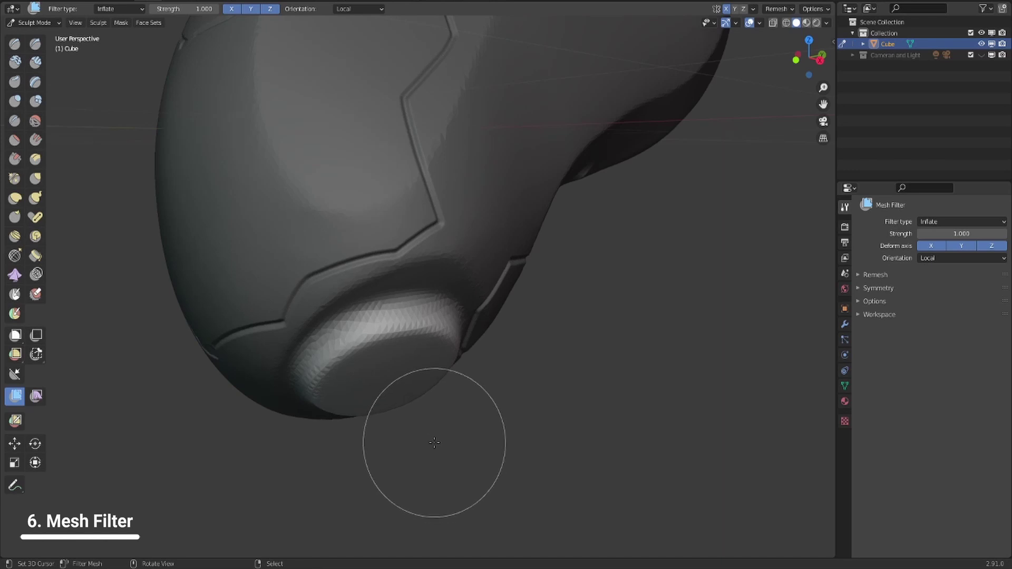
Step: Undo the last Mesh Filter changes and inflate the round patch into a taller raised disc
scroll(394, 408, down, 5)
middle_drag(393, 397, 406, 364)
scroll(448, 368, up, 4)
middle_drag(470, 368, 446, 321)
key(ctrl+z)
key(ctrl+z)
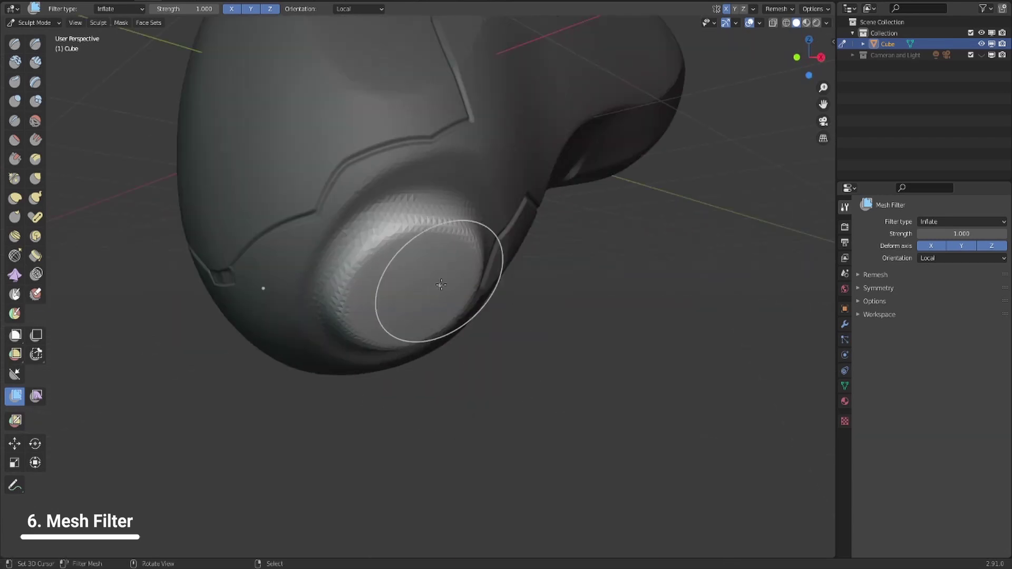
middle_drag(441, 283, 446, 296)
drag(447, 316, 505, 413)
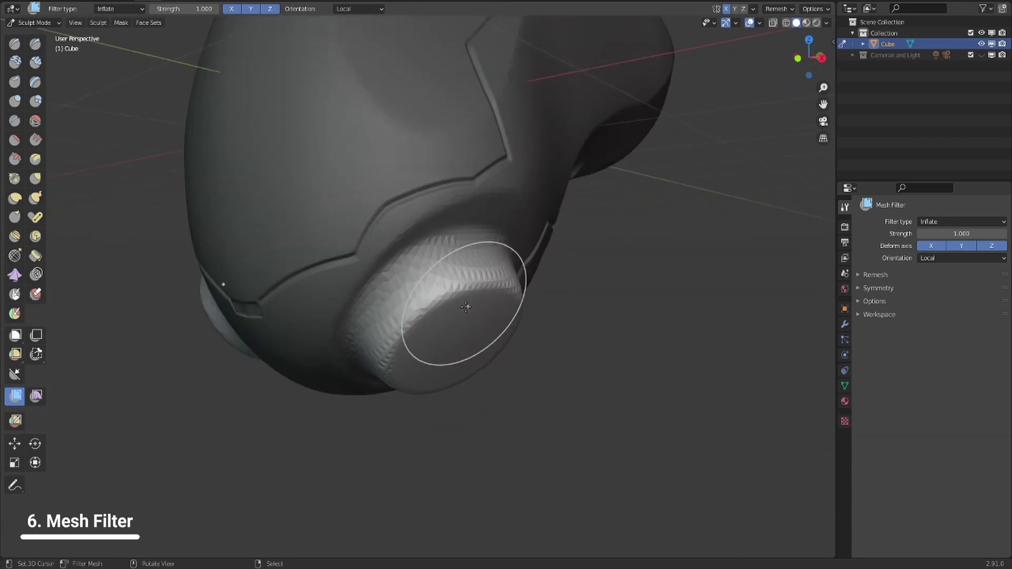
Step: Clear the mask covering the body around the raised disc
mouse_move(467, 309)
middle_down()
mouse_move(271, 312)
mouse_move(334, 303)
mouse_move(369, 318)
middle_up()
key(q)
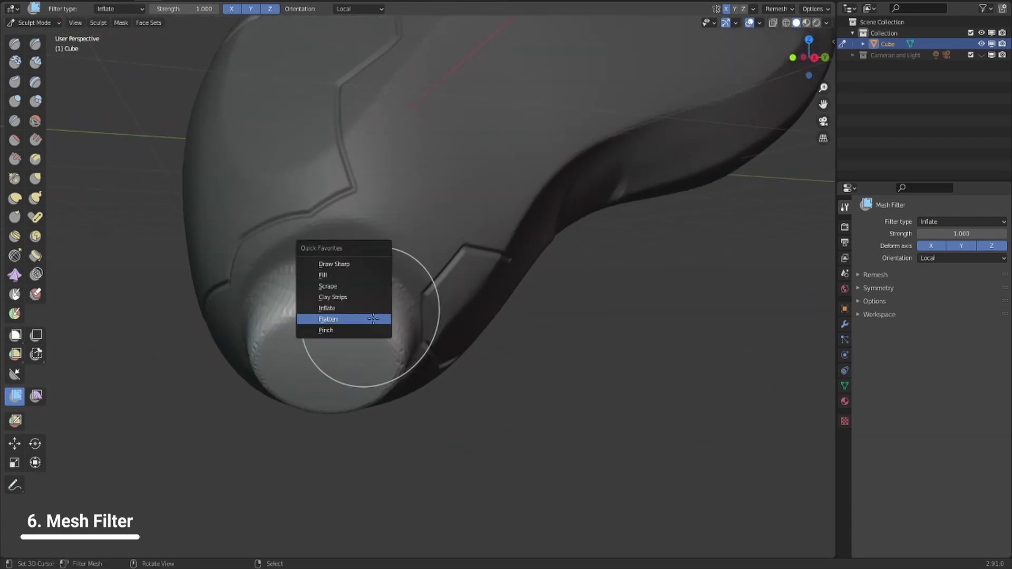
click(384, 310)
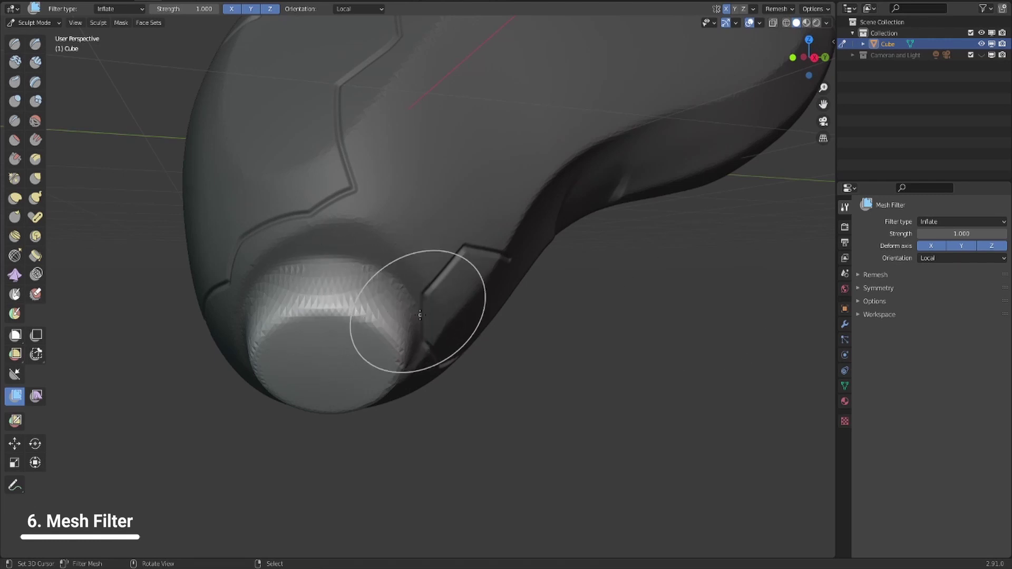
key(alt+a)
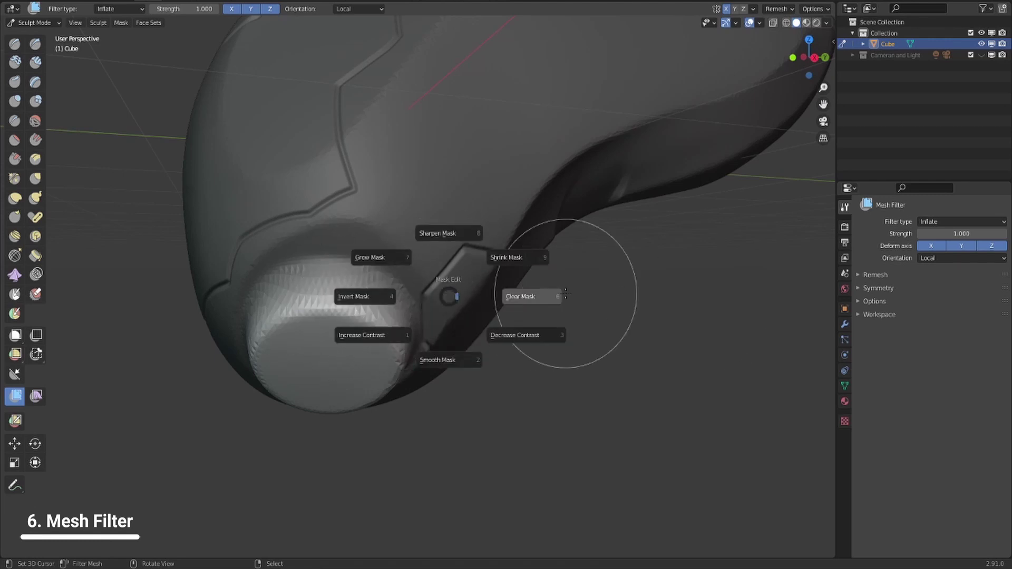
click(525, 296)
middle_drag(390, 334, 356, 338)
scroll(356, 338, up, 2)
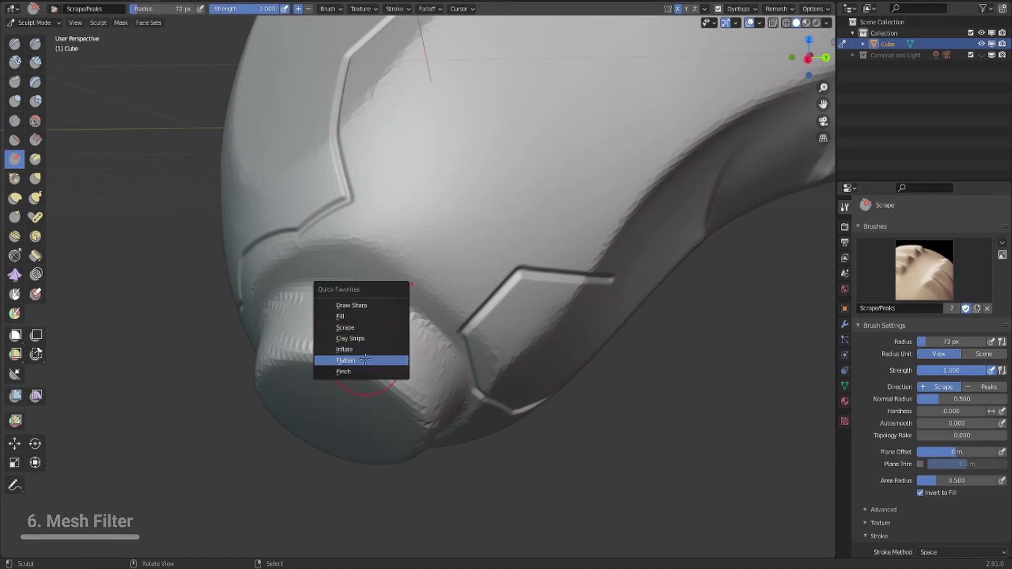
Step: Scrape the raised disc's sidewall with a 72 px Scrape brush at strength 1.000
click(340, 361)
mouse_move(339, 323)
middle_down()
mouse_move(576, 280)
mouse_move(587, 341)
mouse_move(312, 226)
mouse_move(317, 214)
mouse_move(491, 305)
mouse_move(532, 293)
mouse_move(287, 318)
mouse_move(458, 364)
mouse_move(471, 335)
middle_up()
key(q)
click(471, 346)
mouse_move(521, 265)
middle_down()
mouse_move(493, 300)
mouse_move(513, 318)
middle_up()
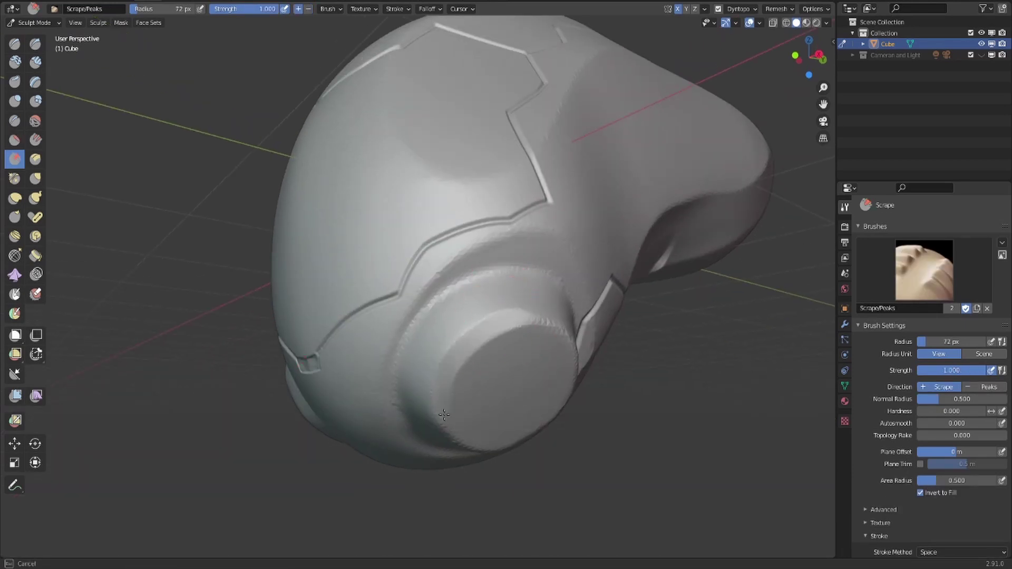
drag(444, 415, 455, 419)
Step: Scrape the disc's face, rim and sidewall into cleaner planes with the Scrape brush radius reduced to 45 px
mouse_move(527, 329)
middle_down()
mouse_move(481, 323)
mouse_move(508, 308)
mouse_move(435, 287)
middle_up()
key(f)
click(393, 275)
mouse_move(364, 271)
mouse_down()
mouse_move(427, 321)
mouse_move(401, 396)
mouse_up()
middle_drag(438, 337, 429, 267)
drag(475, 242, 414, 324)
scroll(531, 317, down, 4)
mouse_move(422, 317)
middle_down()
mouse_move(531, 316)
mouse_move(567, 295)
mouse_move(545, 203)
mouse_move(415, 220)
middle_up()
scroll(567, 296, up, 5)
Step: Try forming a small rivet inside the panel-line corner with a 15 px Inflate brush
key(f)
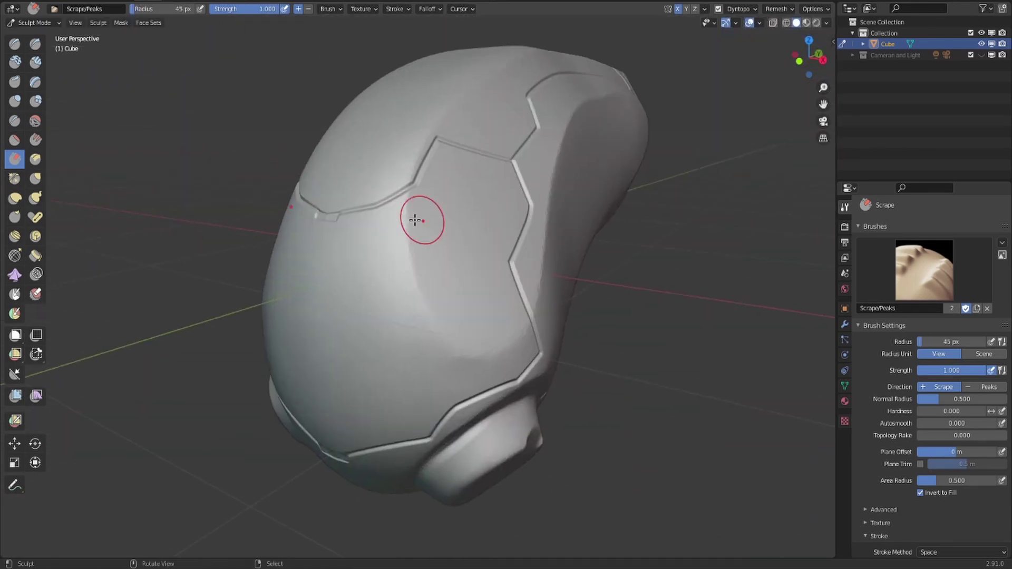
key(i)
scroll(432, 200, up, 3)
middle_drag(443, 179, 445, 197)
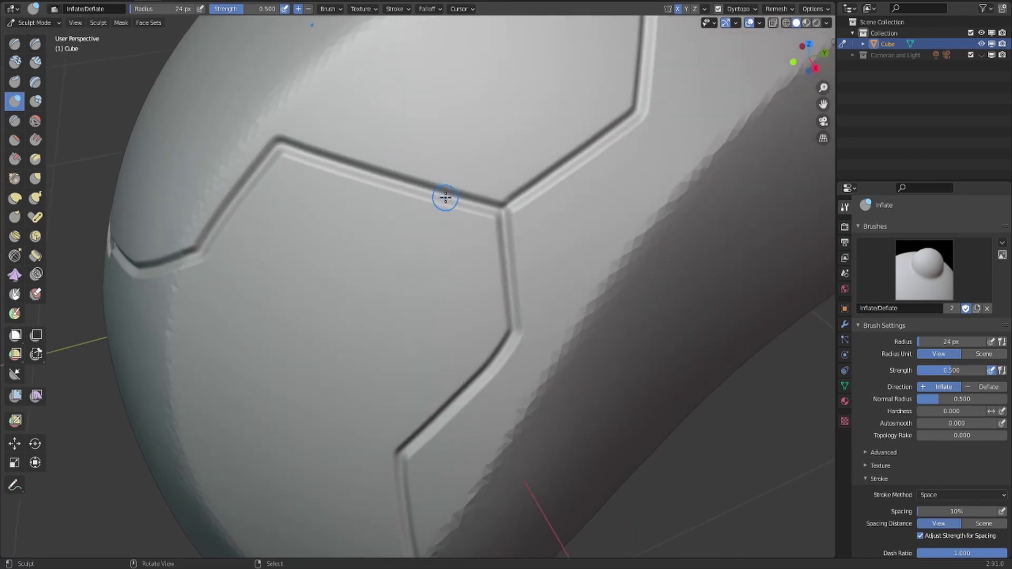
key(f)
click(438, 201)
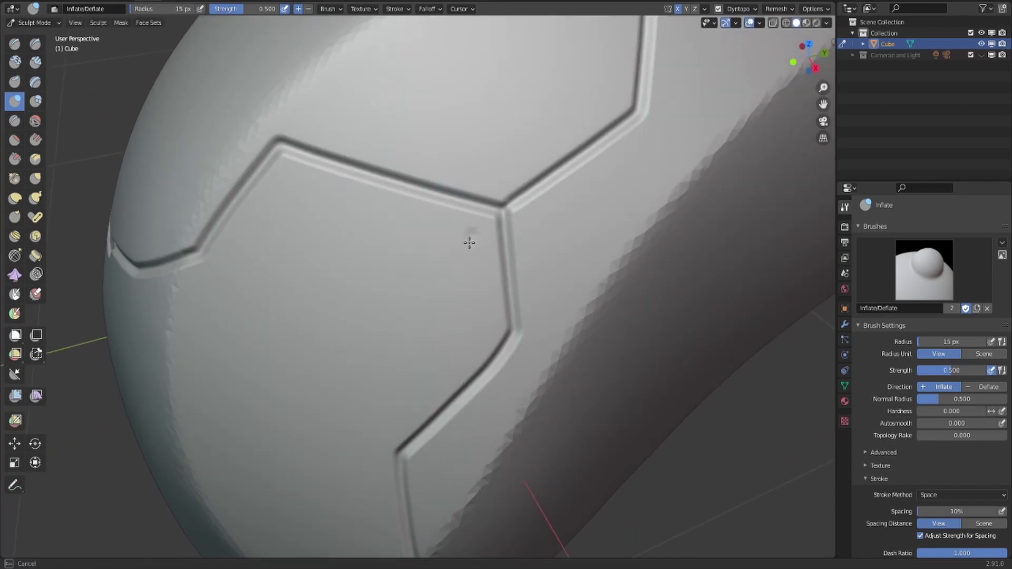
Step: Form a round rivet inside the panel-line corner with a 23 px Blob brush and smaller ones near the lower panel line at 9 px
key(ctrl+b)
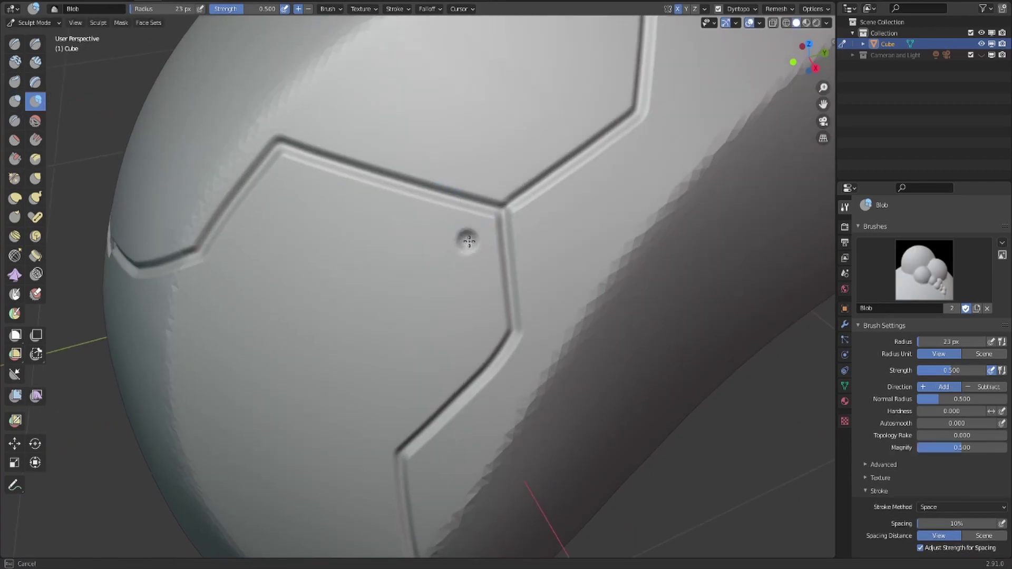
mouse_move(470, 241)
middle_down()
mouse_move(502, 355)
mouse_move(477, 355)
mouse_move(515, 336)
mouse_move(516, 320)
mouse_move(504, 338)
middle_up()
ctrl+click(497, 365)
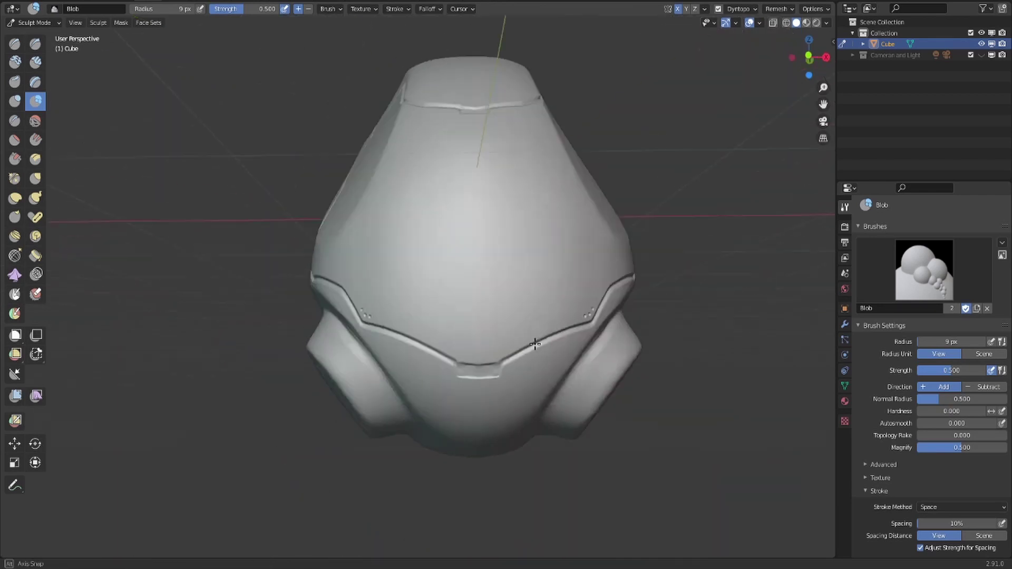
middle_drag(500, 316, 501, 330)
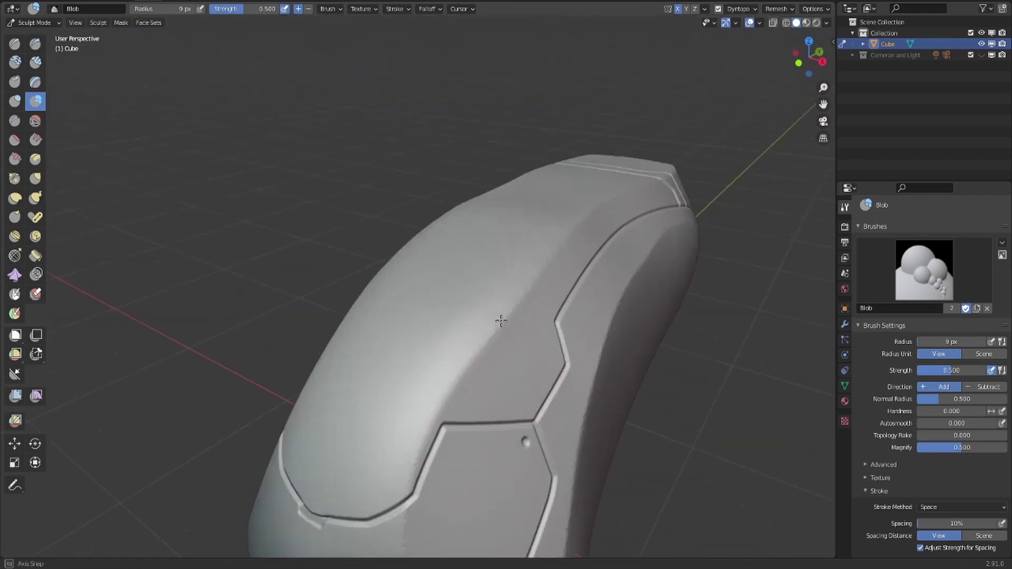
Step: Crease a closed angular panel outline above the rivet on the upper body
key(shift+t)
key(shift+c)
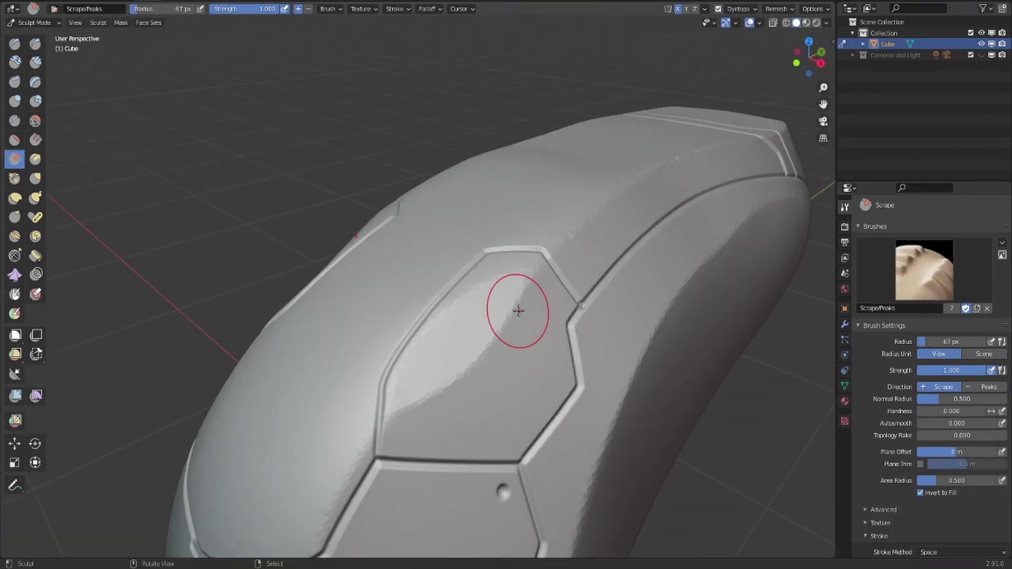
click(741, 9)
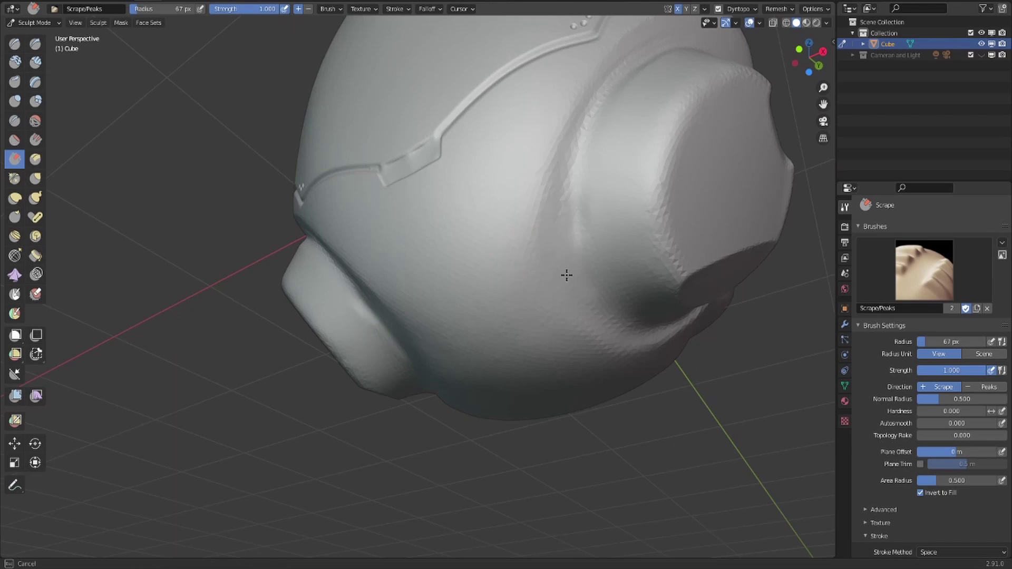
Step: Scrape flat facets into the disc's edge and along the body's underside, reducing the Scrape radius to 52 px
middle_drag(568, 276, 446, 269)
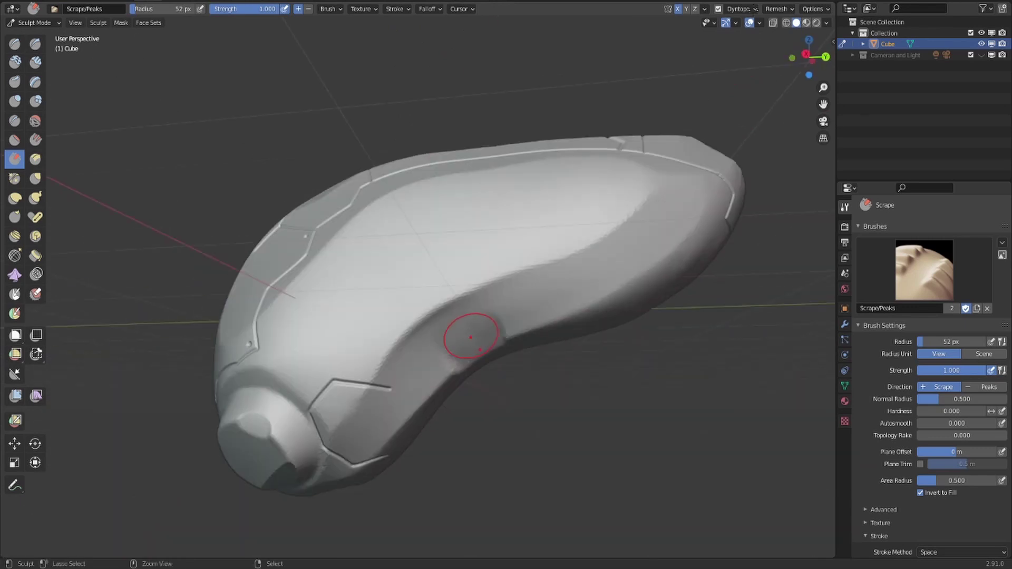
key(q)
click(343, 362)
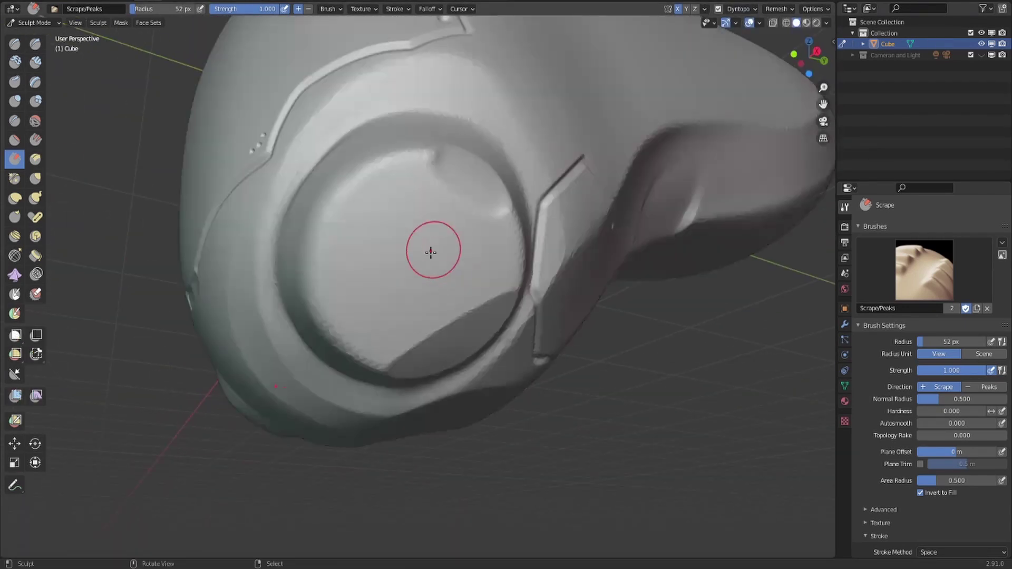
Step: Mask the disc's flat face as an angular patch with a 36 px Mask brush and invert the mask
key(m)
key(f)
click(412, 206)
mouse_move(417, 183)
mouse_down()
mouse_move(351, 237)
mouse_move(483, 274)
mouse_move(372, 218)
mouse_move(384, 326)
mouse_move(489, 255)
mouse_up()
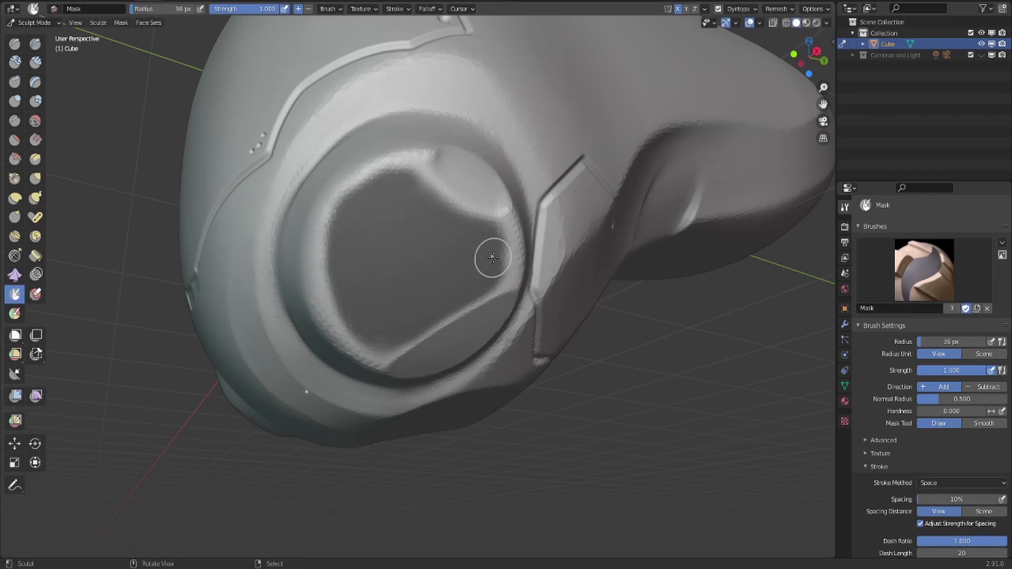
key(ctrl+z)
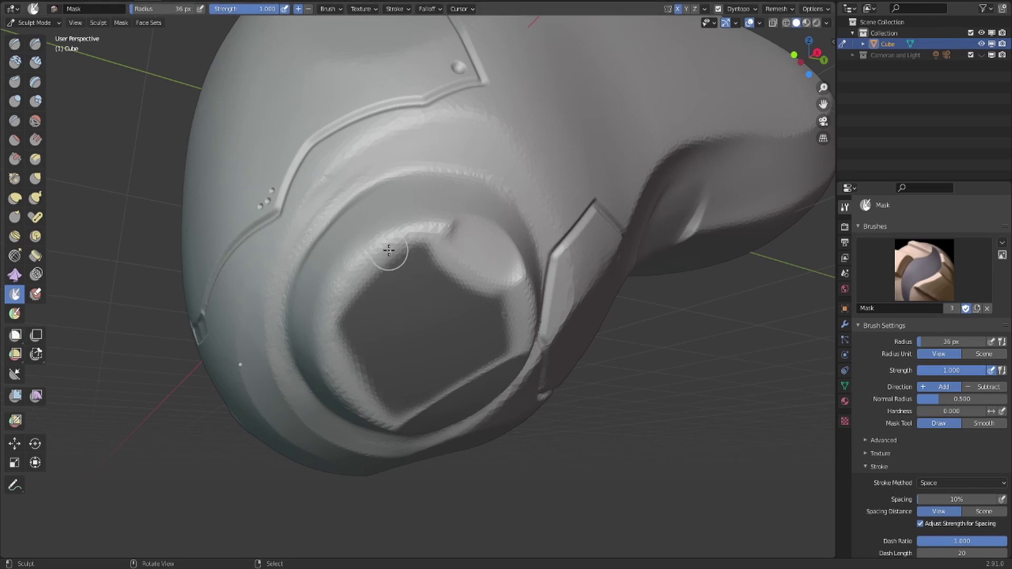
key(a)
click(21, 355)
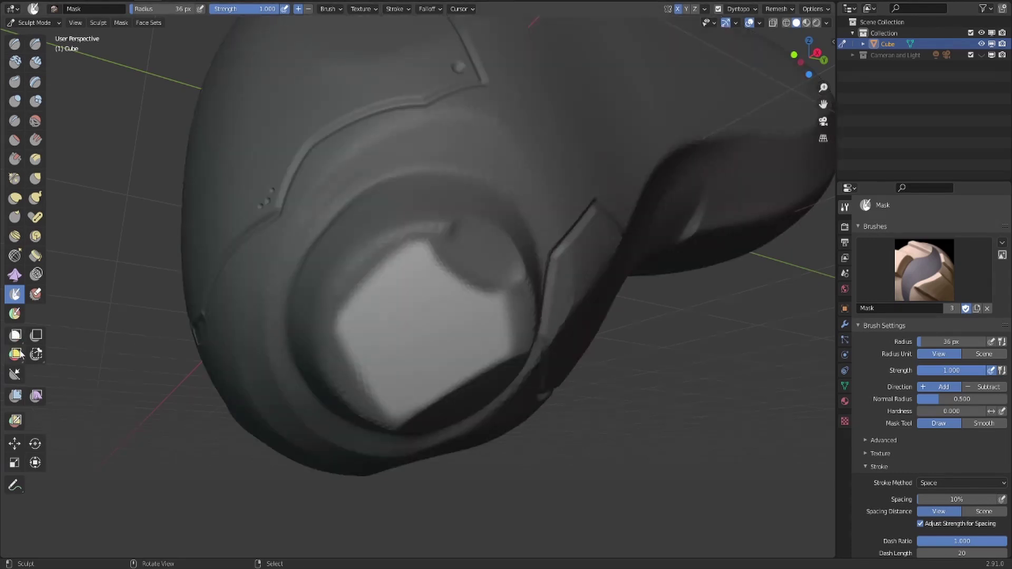
Step: Sink the unmasked angular patch into the disc with the Mesh Filter and clear the mask
click(15, 396)
middle_drag(481, 276, 491, 316)
drag(531, 365, 509, 347)
middle_drag(510, 347, 491, 292)
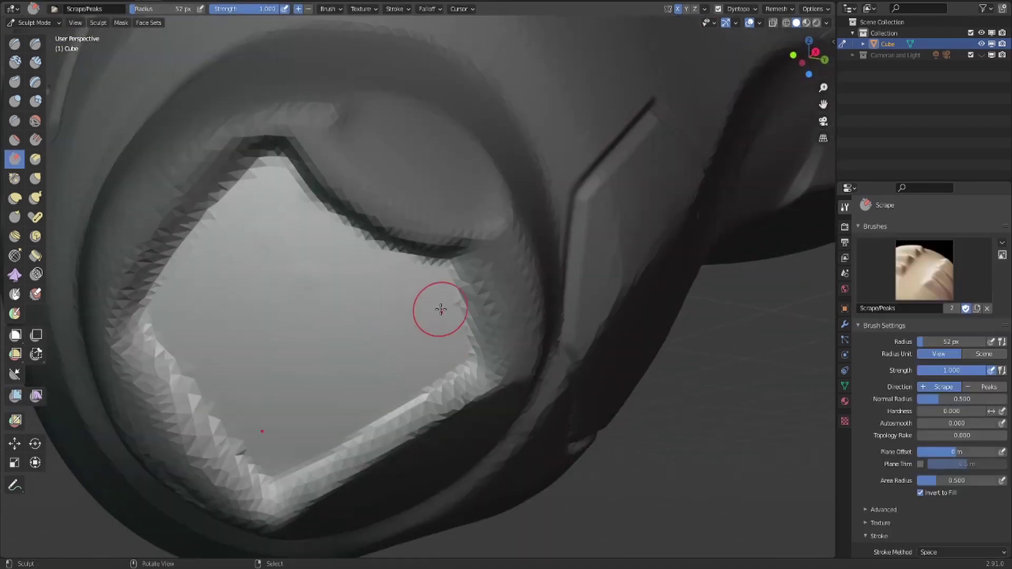
middle_drag(441, 305, 481, 334)
scroll(374, 179, up, 3)
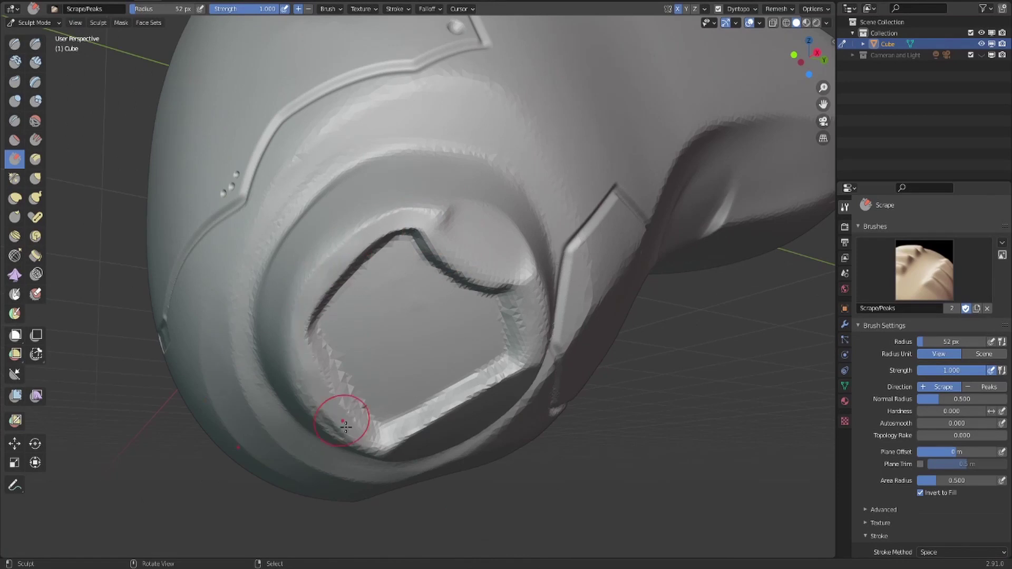
Step: Flatten the jagged upper wall of the disc's recess with a 48 px Flatten brush at strength 0.500
middle_drag(461, 264, 389, 106)
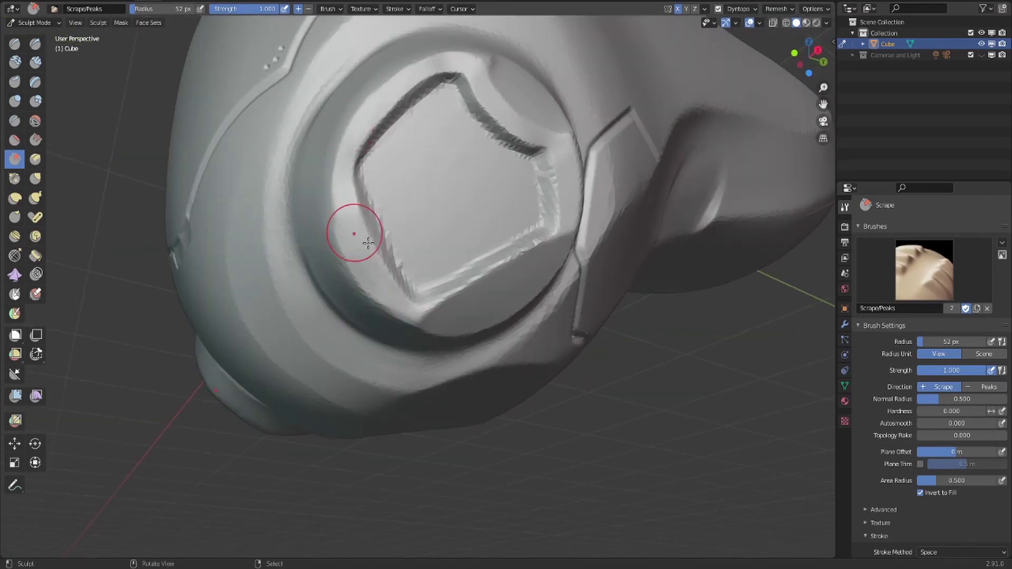
scroll(490, 237, up, 3)
key(q)
click(490, 237)
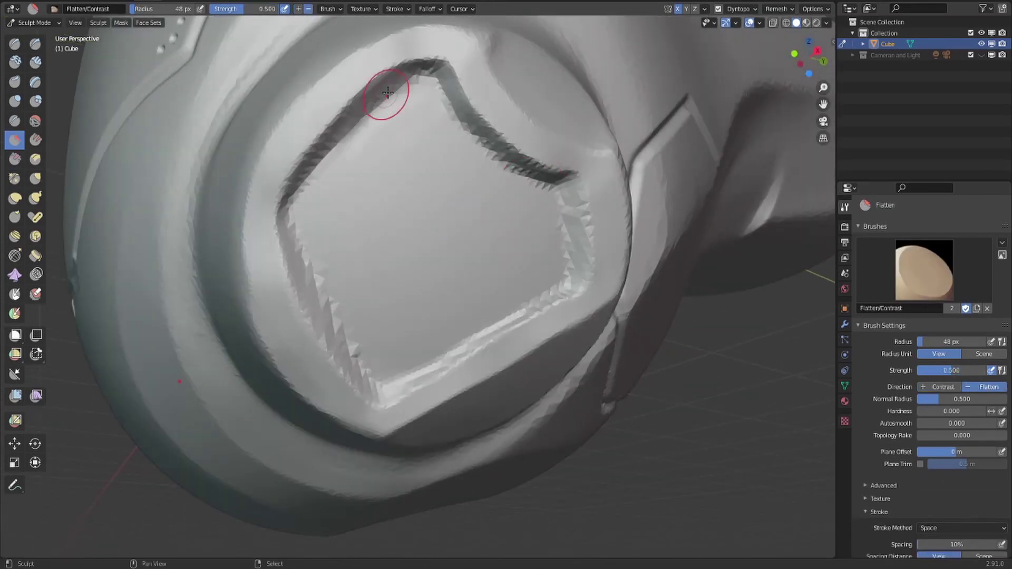
drag(385, 91, 328, 135)
Step: Scrape the lower border of the recess floor with a 40 px Scrape brush at strength 1.000
key(q)
click(421, 138)
key(f)
click(364, 174)
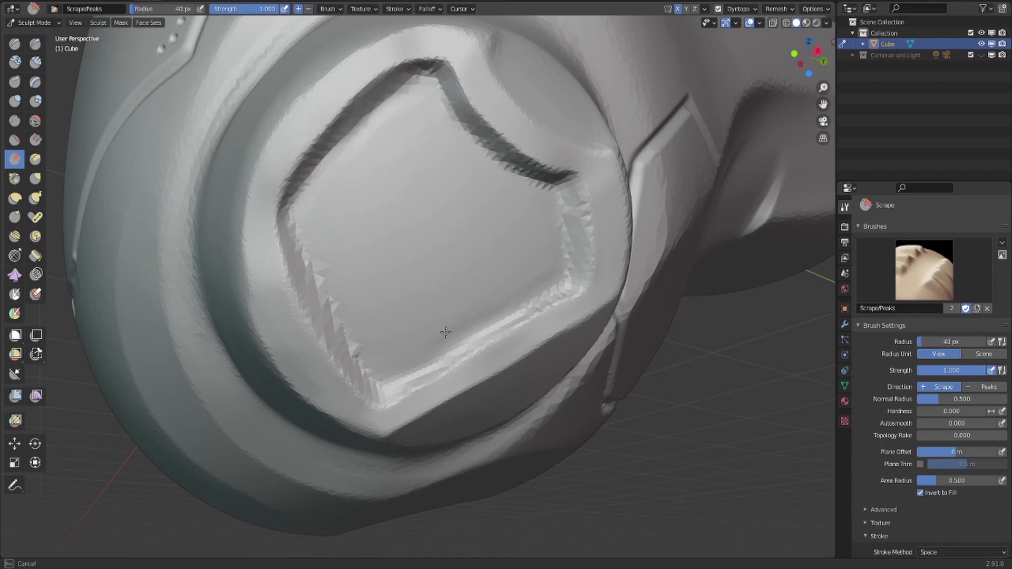
drag(445, 333, 509, 310)
Step: Smooth out the remaining jagged recess walls with a 28 px Flatten brush at strength 0.500
key(q)
click(491, 196)
mouse_move(525, 171)
mouse_down()
mouse_move(418, 71)
mouse_move(358, 370)
mouse_up()
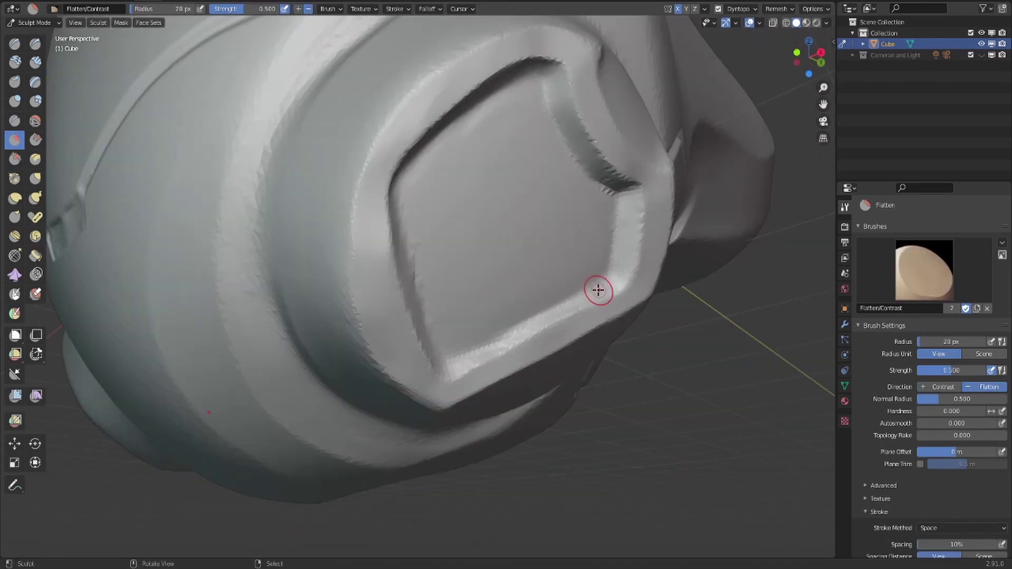
drag(599, 290, 474, 364)
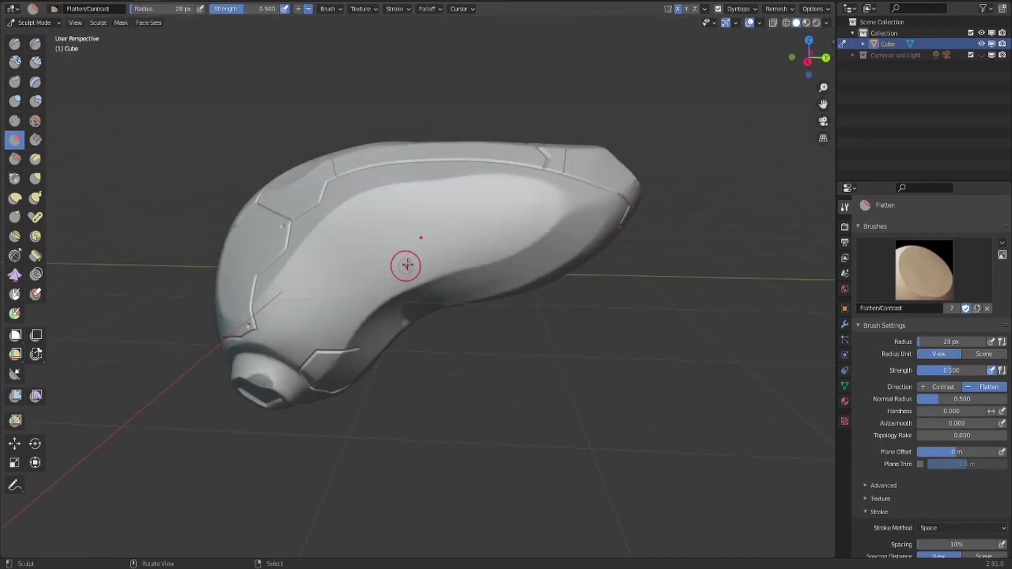
Step: Crease an angular panel line along the body's lower side up to the pointed end with a 6 px Crease brush
middle_drag(407, 264, 337, 363)
key(shift+c)
key(f)
click(308, 426)
drag(313, 426, 394, 341)
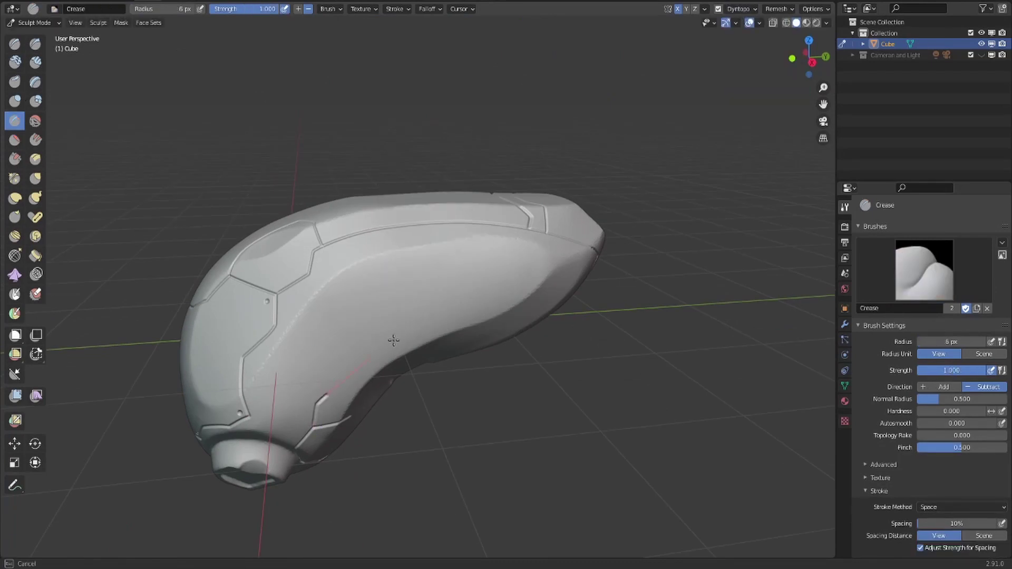
middle_drag(602, 225, 515, 271)
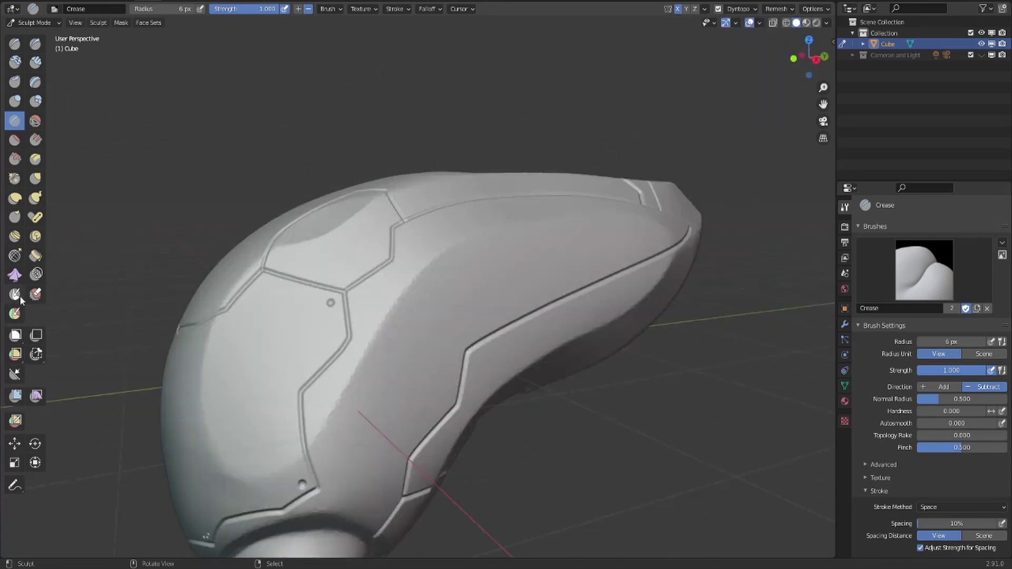
Step: Add more small rivets beside the panel-line corners with the Blob brush at strength 0.500
mouse_move(328, 291)
middle_down()
mouse_move(472, 218)
mouse_move(651, 242)
mouse_move(553, 299)
mouse_move(549, 244)
middle_up()
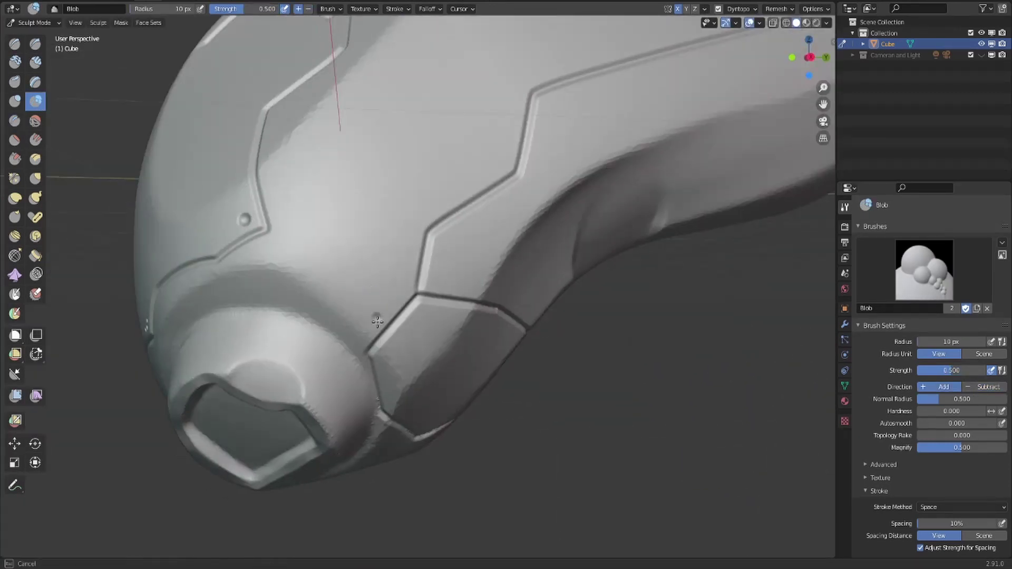
mouse_move(378, 322)
middle_down()
mouse_move(379, 216)
mouse_move(372, 280)
middle_up()
mouse_move(372, 280)
ctrl+middle_down()
mouse_move(418, 163)
mouse_move(457, 294)
mouse_move(449, 296)
ctrl+middle_up()
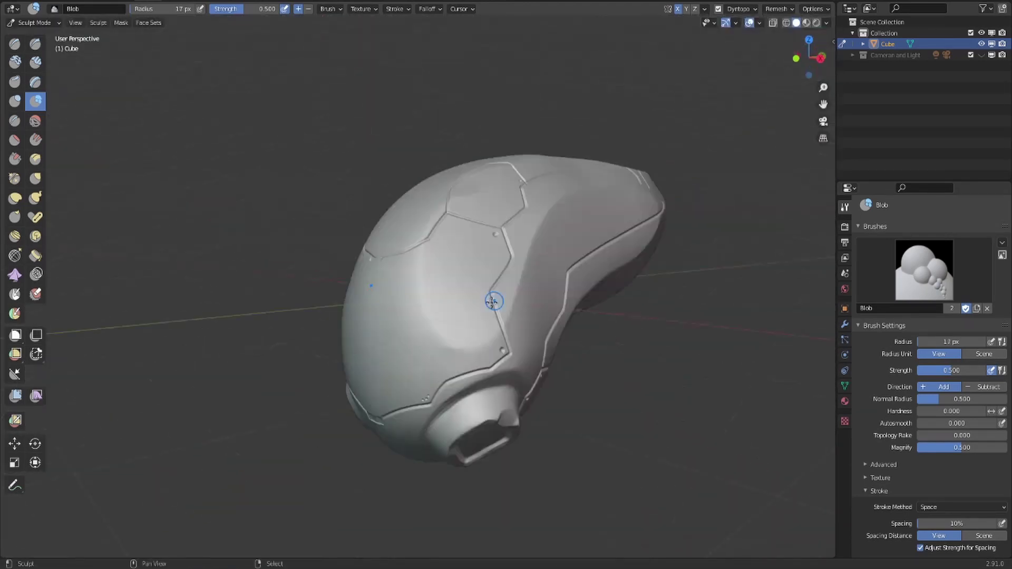
middle_drag(492, 300, 463, 258)
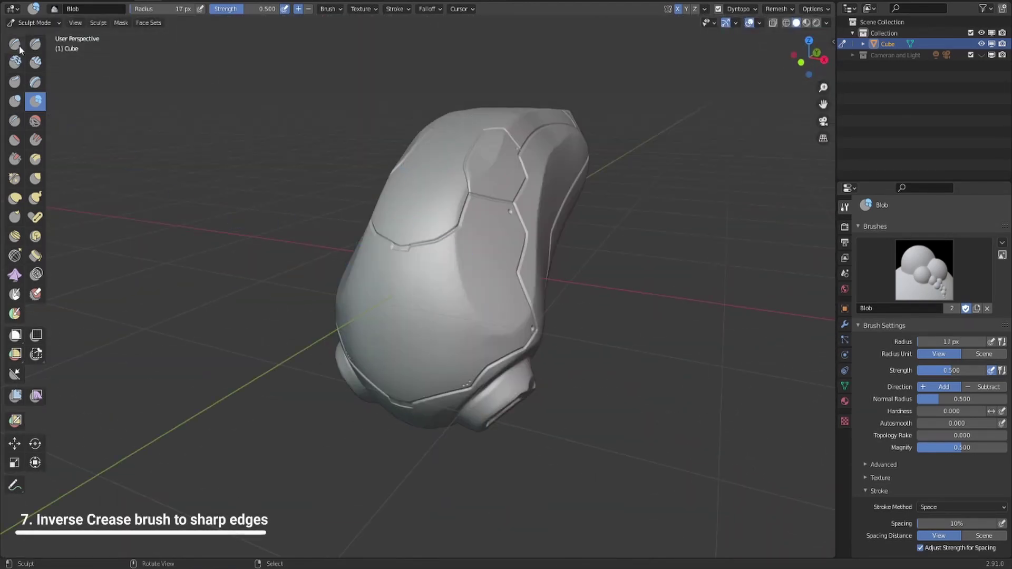
Step: Examine the panel-line grooves and edges across the body up close
click(15, 120)
click(38, 45)
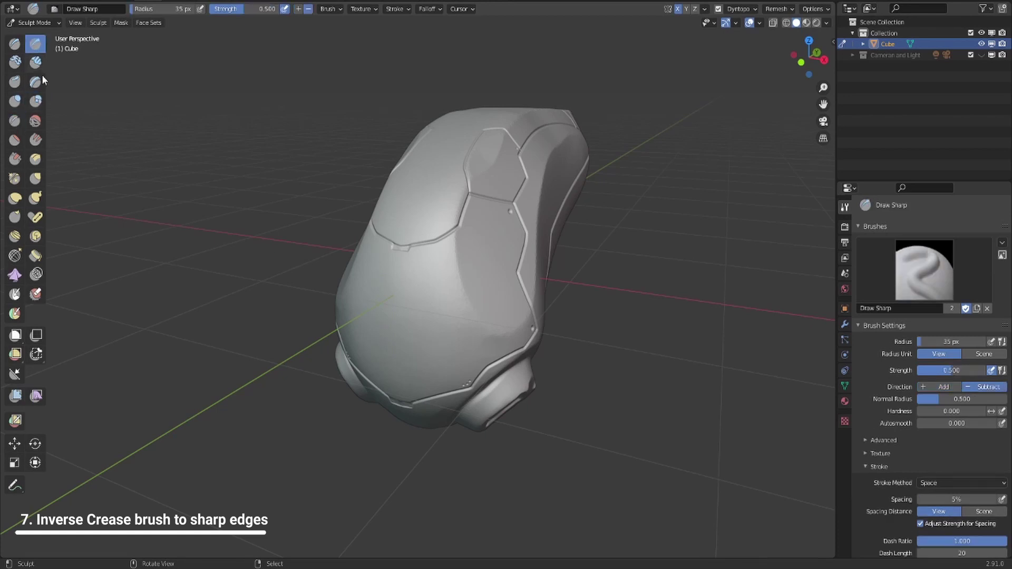
scroll(388, 289, down, 2)
scroll(389, 288, up, 4)
middle_drag(456, 222, 430, 225)
scroll(430, 224, up, 6)
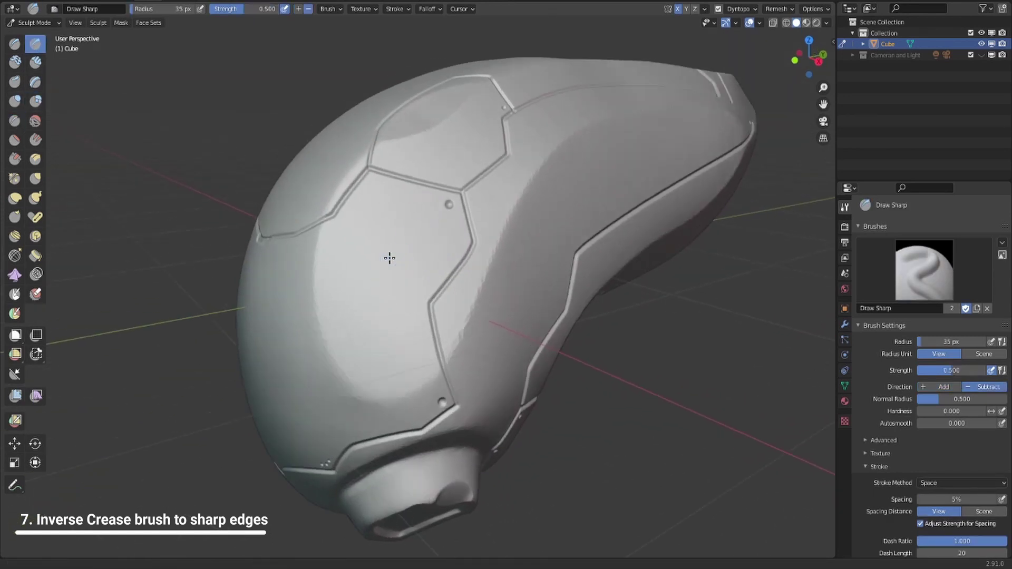
scroll(266, 209, down, 4)
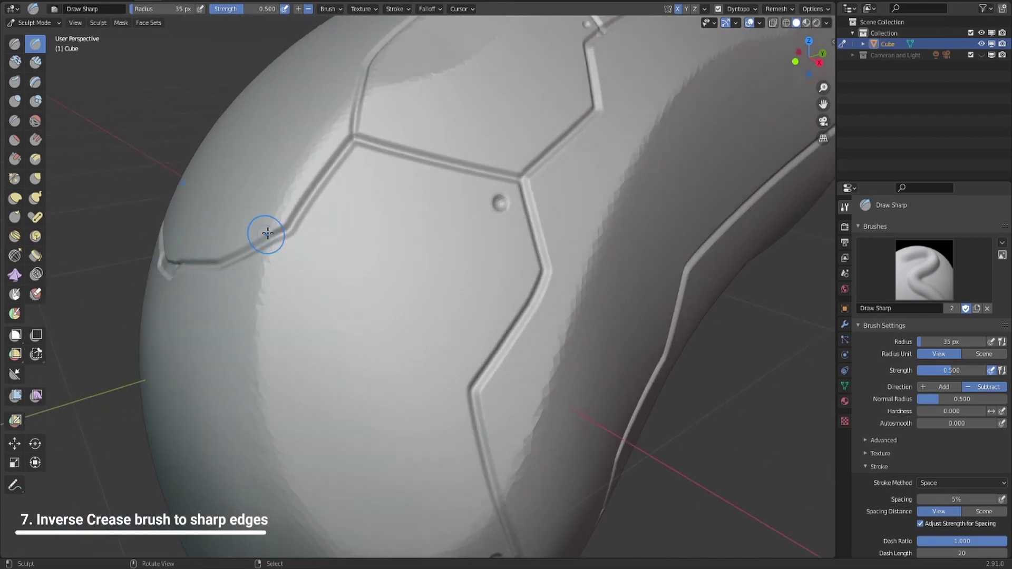
middle_drag(267, 230, 340, 192)
scroll(339, 192, up, 4)
Step: Switch to the Crease brush with a 48 px radius and set its direction to Add
click(15, 121)
shift+middle_drag(196, 180, 238, 202)
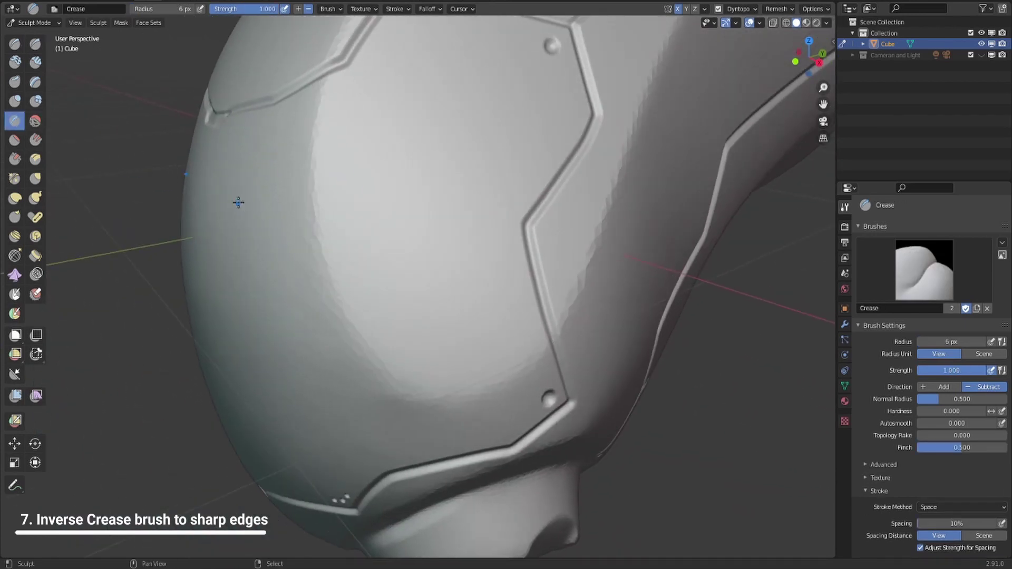
key(f)
click(350, 258)
shift+middle_drag(371, 253, 378, 305)
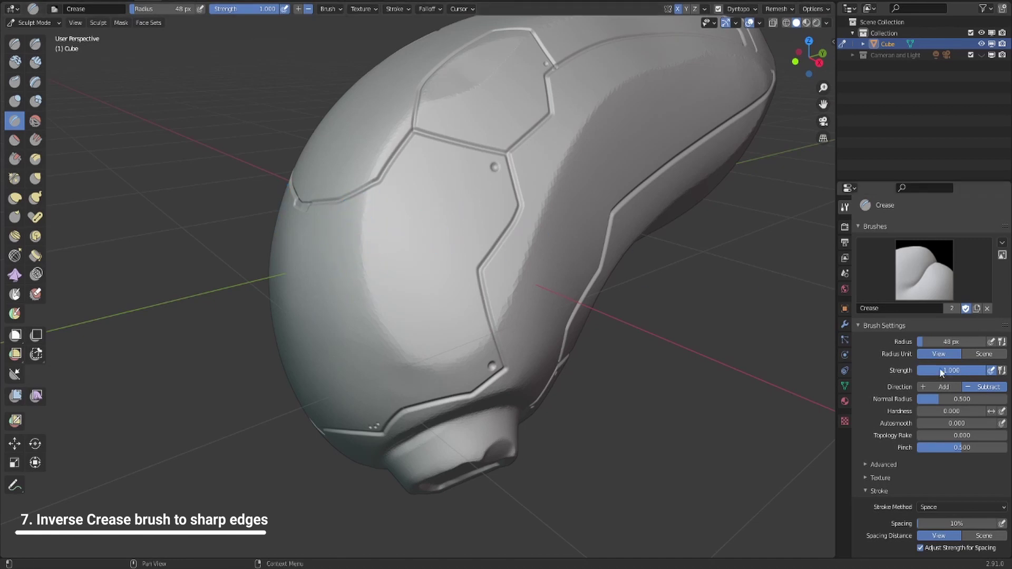
click(944, 388)
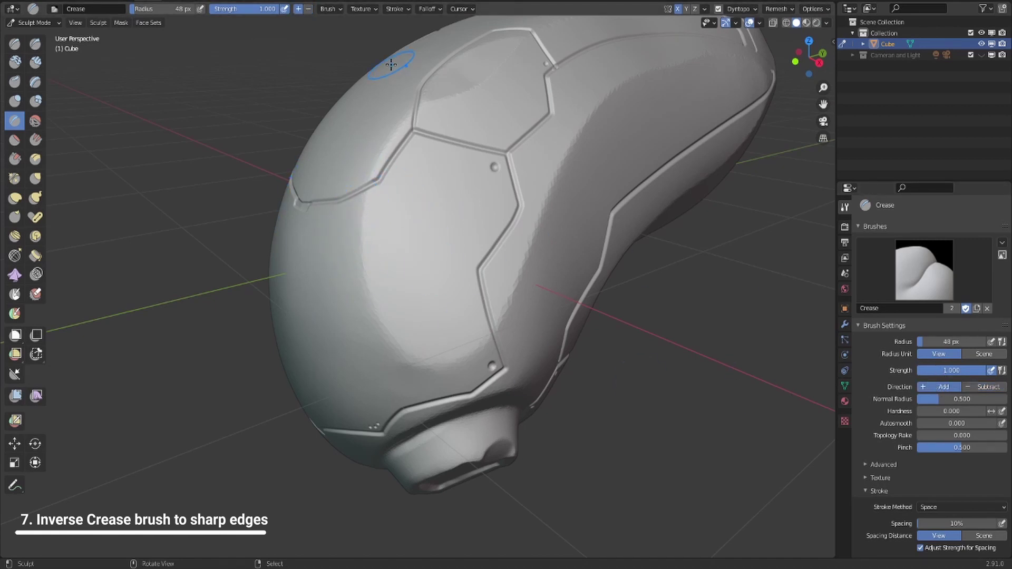
Step: Set the Crease brush radius to 22 px and the Dyntopo detailing to Relative Detail
shift+middle_drag(391, 65, 263, 164)
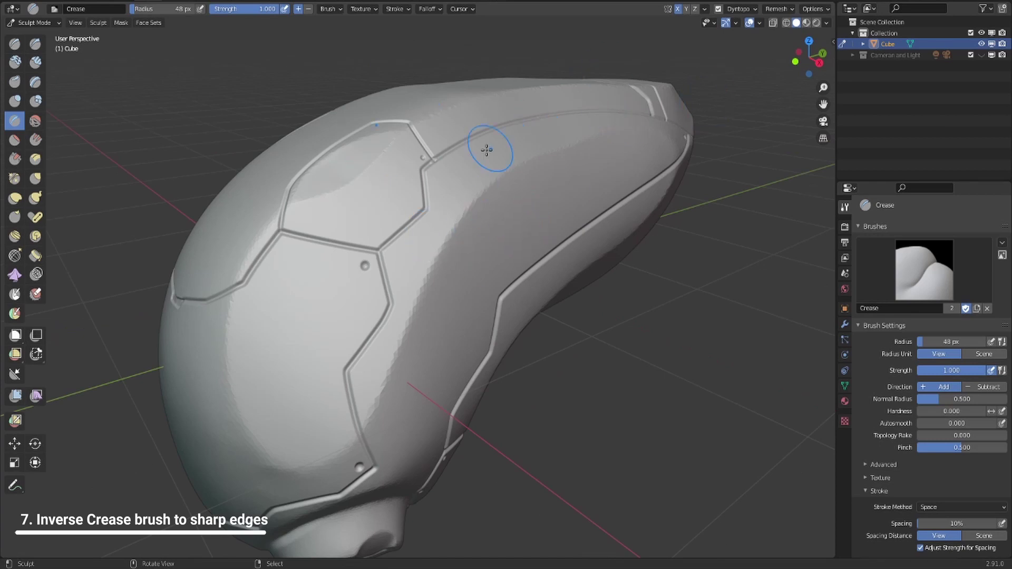
key(f)
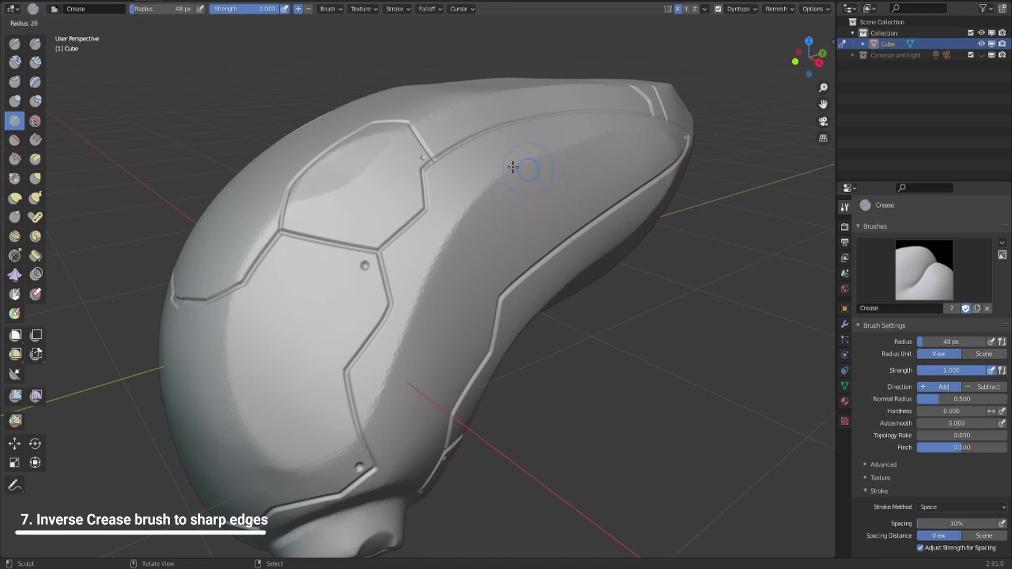
click(513, 168)
click(755, 9)
click(749, 55)
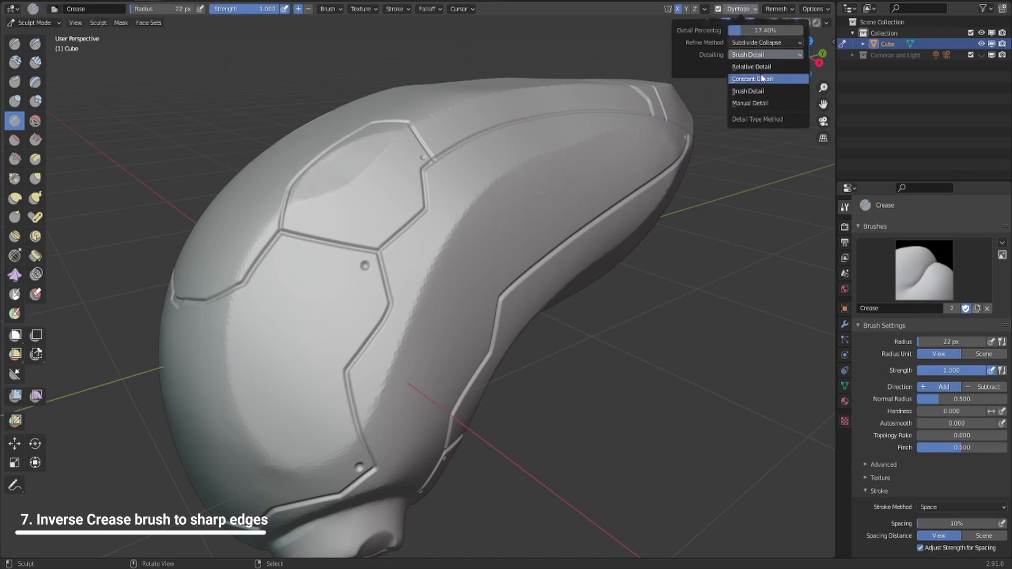
click(755, 68)
Step: Set the Crease strength to 0.297 and sharpen the rounded edge of the flattened area on the body's thick end
middle_drag(375, 272, 422, 231)
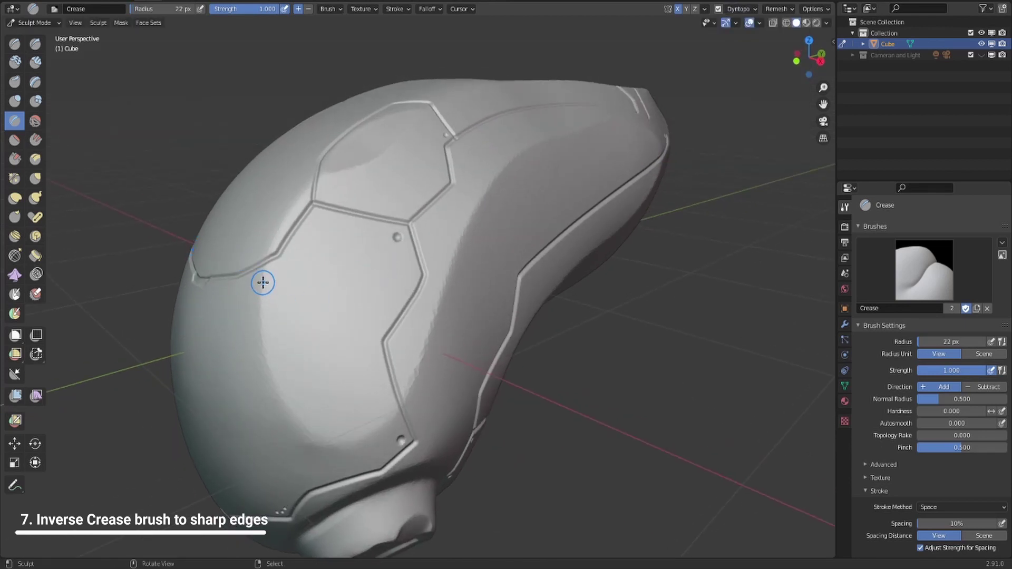
key(shift+f)
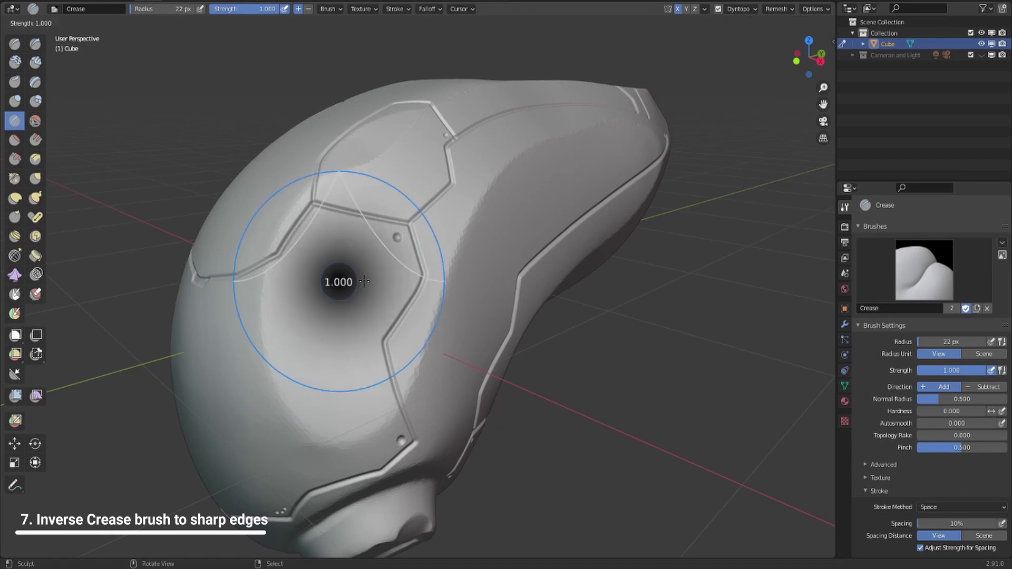
click(300, 293)
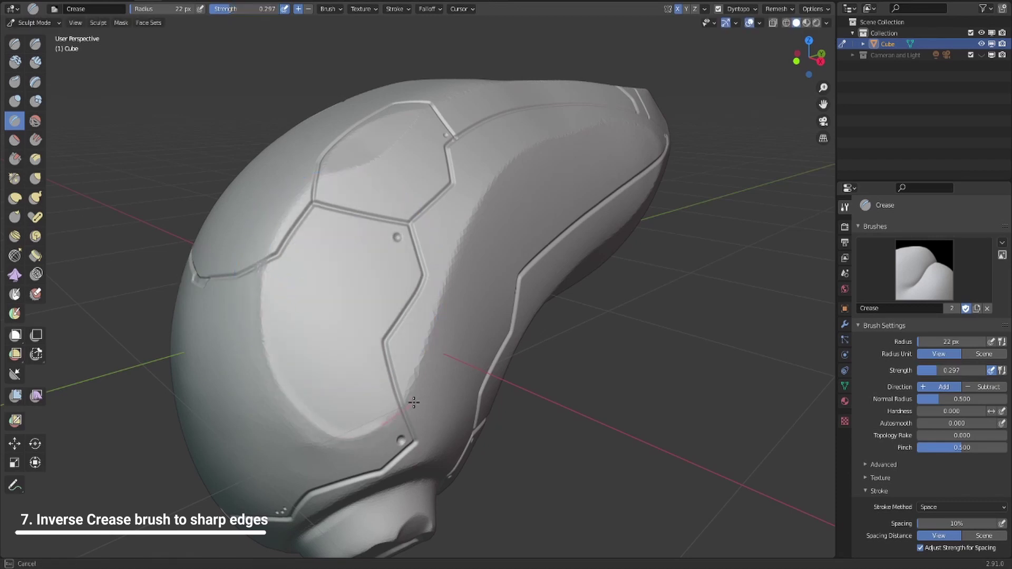
mouse_move(377, 399)
middle_down()
mouse_move(335, 301)
mouse_move(418, 240)
mouse_move(390, 258)
middle_up()
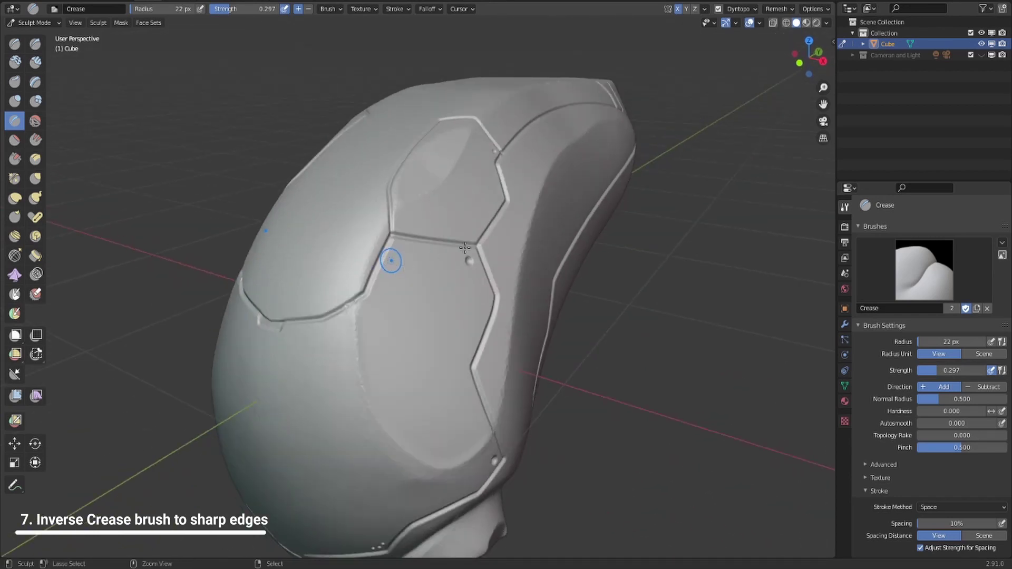
Step: Sharpen the long curved edge along the body's side with the inverse Crease brush, raising its strength to 0.576
mouse_move(485, 279)
middle_down()
mouse_move(461, 296)
mouse_move(571, 164)
middle_up()
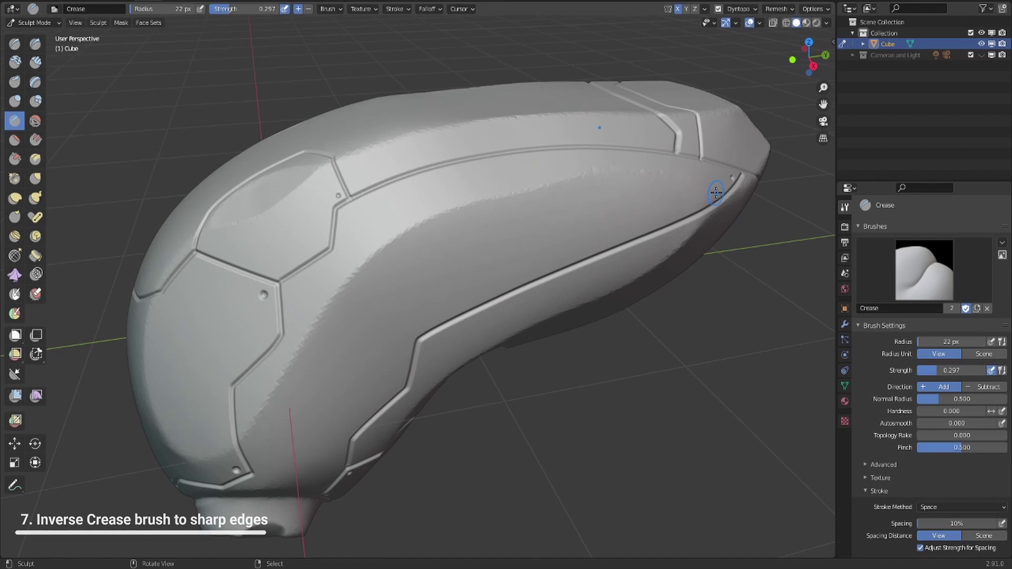
ctrl+drag(719, 185, 664, 170)
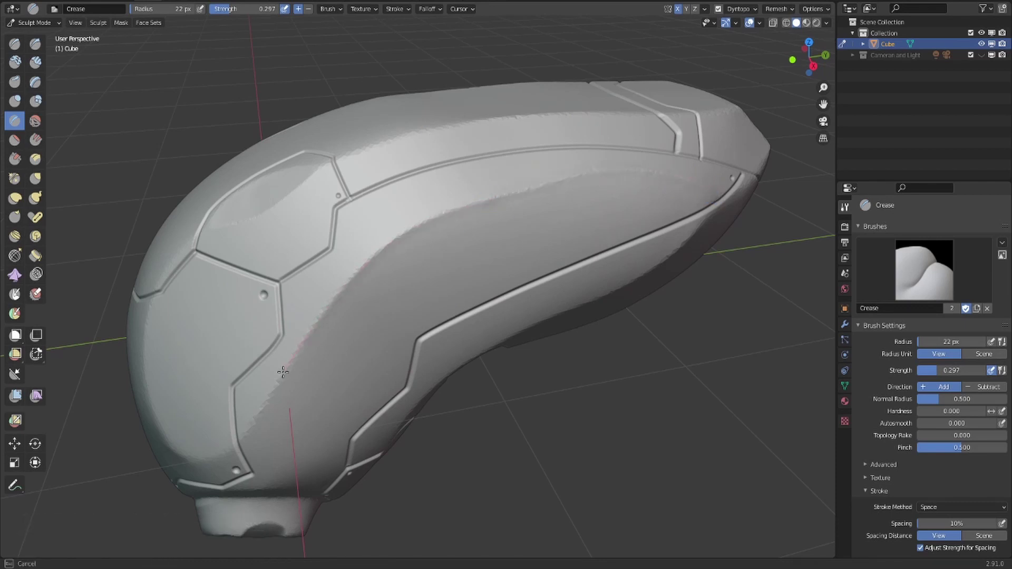
mouse_move(245, 438)
mouse_down()
mouse_move(501, 191)
mouse_move(598, 174)
mouse_up()
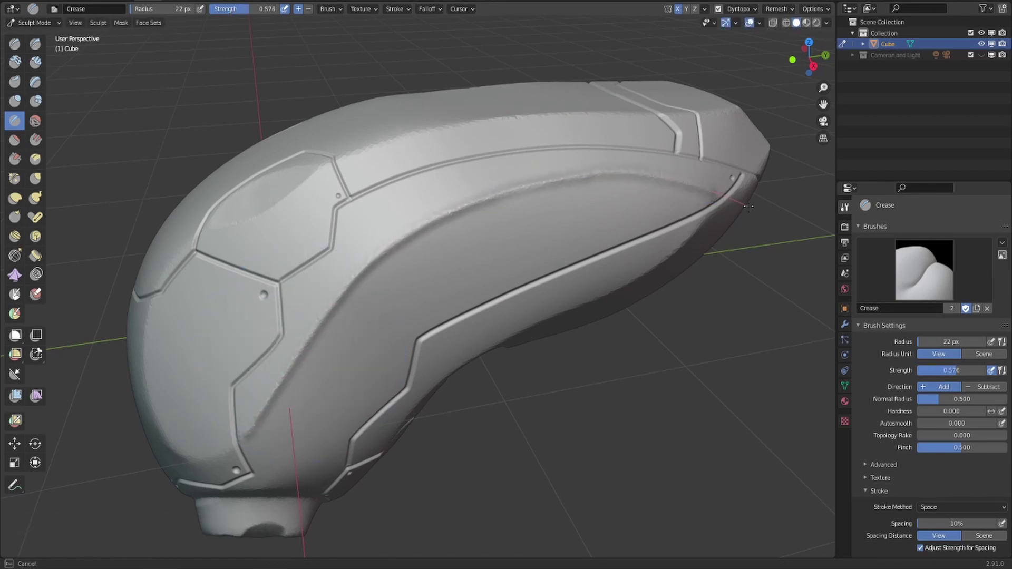
Step: Sharpen the upper ridge above the long side panel line with the 22 px inverse Crease brush at strength 0.576
scroll(532, 253, down, 4)
mouse_move(527, 242)
middle_down()
mouse_move(493, 276)
mouse_move(501, 316)
middle_up()
scroll(501, 296, up, 3)
mouse_move(631, 165)
mouse_down()
mouse_move(585, 172)
mouse_move(356, 264)
mouse_up()
middle_drag(361, 301, 411, 261)
scroll(411, 261, down, 3)
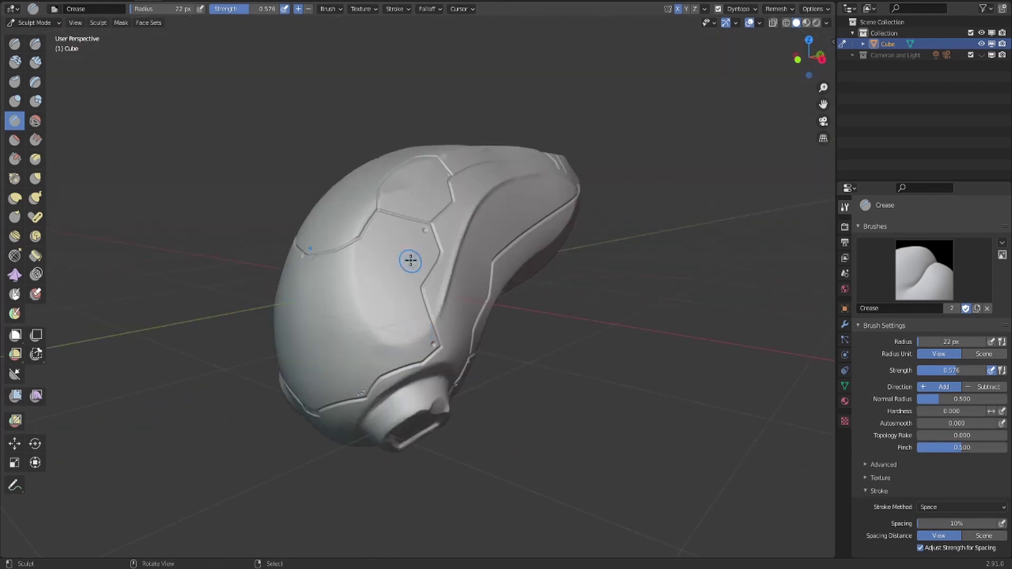
Step: Scrape the rim around the recess on the neck with a 70 px Scrape/Peaks brush at strength 1.000
drag(359, 348, 361, 345)
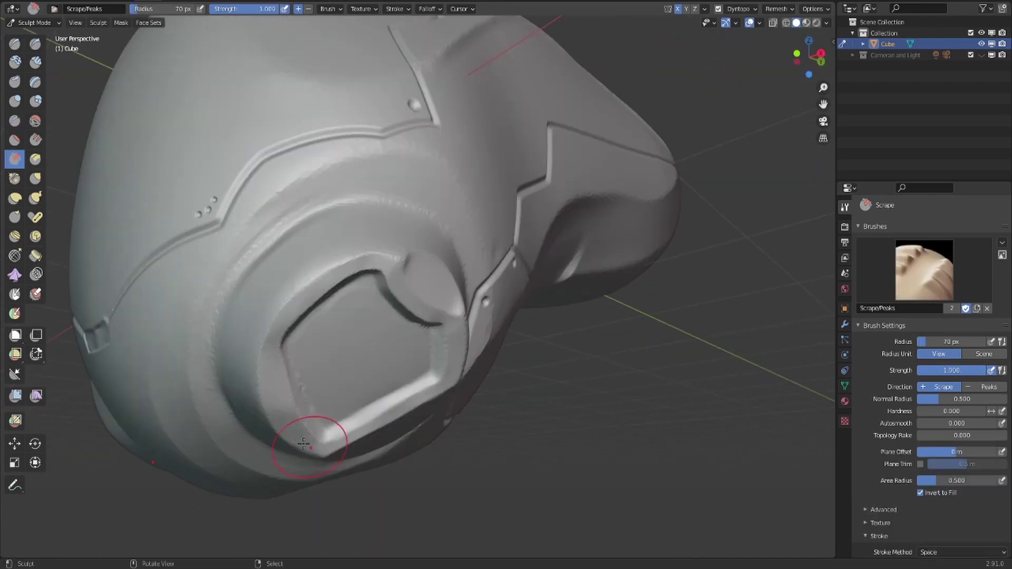
mouse_move(303, 444)
mouse_down()
mouse_move(294, 328)
mouse_move(316, 436)
mouse_up()
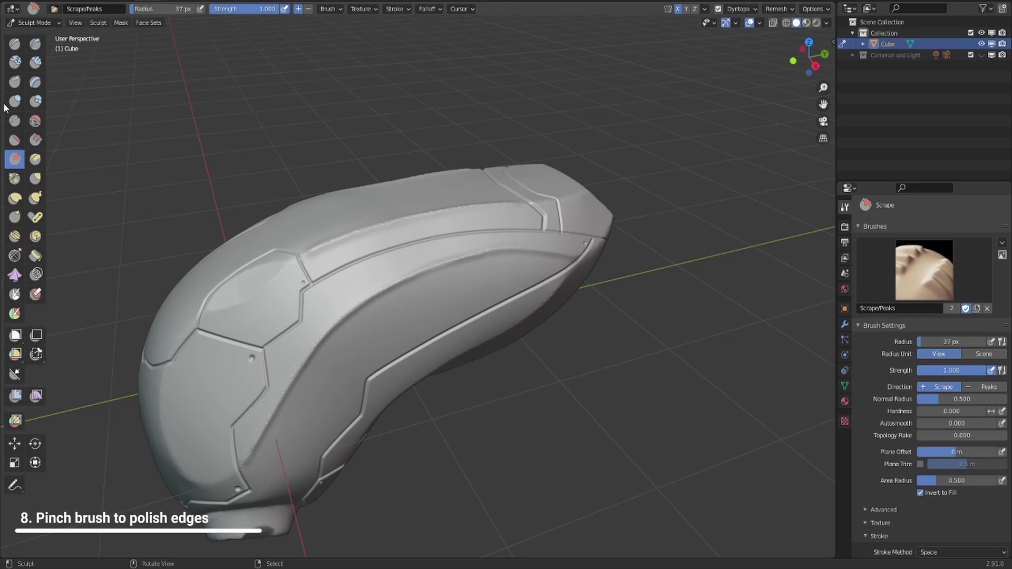
Step: Switch to the Pinch/Magnify brush and frame the jagged curved edge near the pointed end
scroll(524, 234, up, 3)
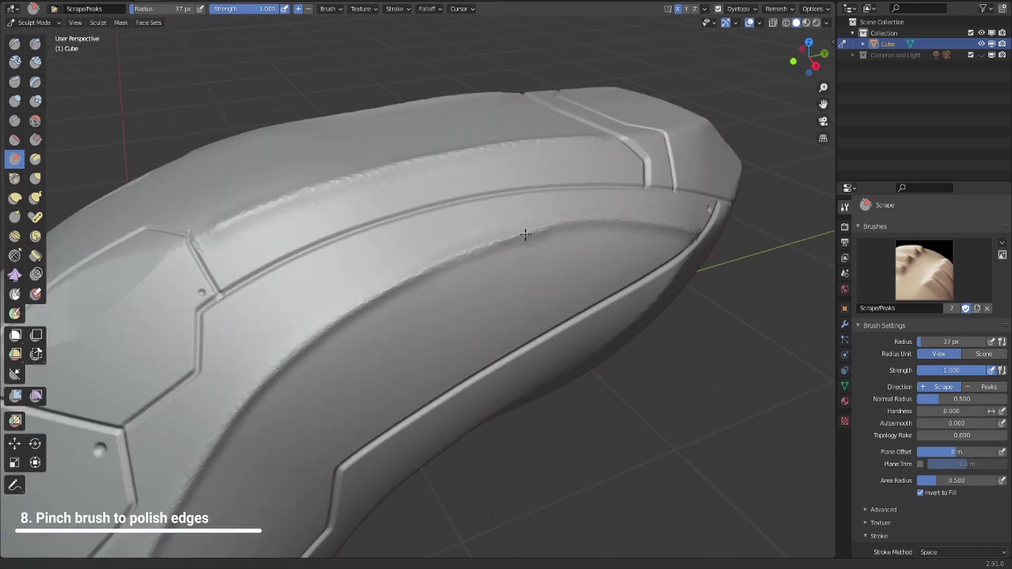
click(15, 179)
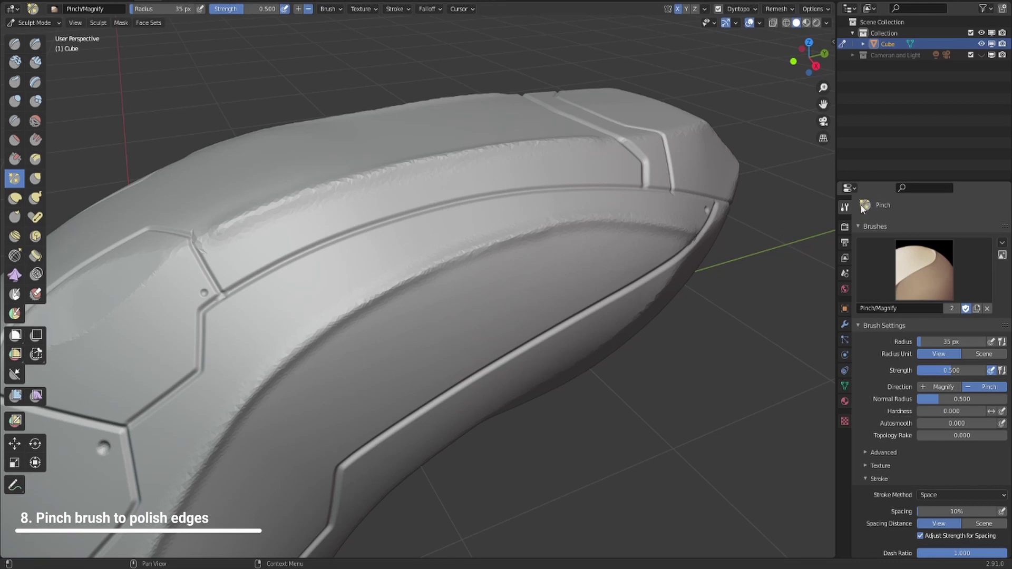
mouse_move(594, 199)
middle_down()
mouse_move(516, 217)
mouse_move(434, 267)
mouse_move(591, 261)
middle_up()
mouse_move(591, 261)
shift+middle_down()
mouse_move(509, 262)
mouse_move(521, 207)
shift+middle_up()
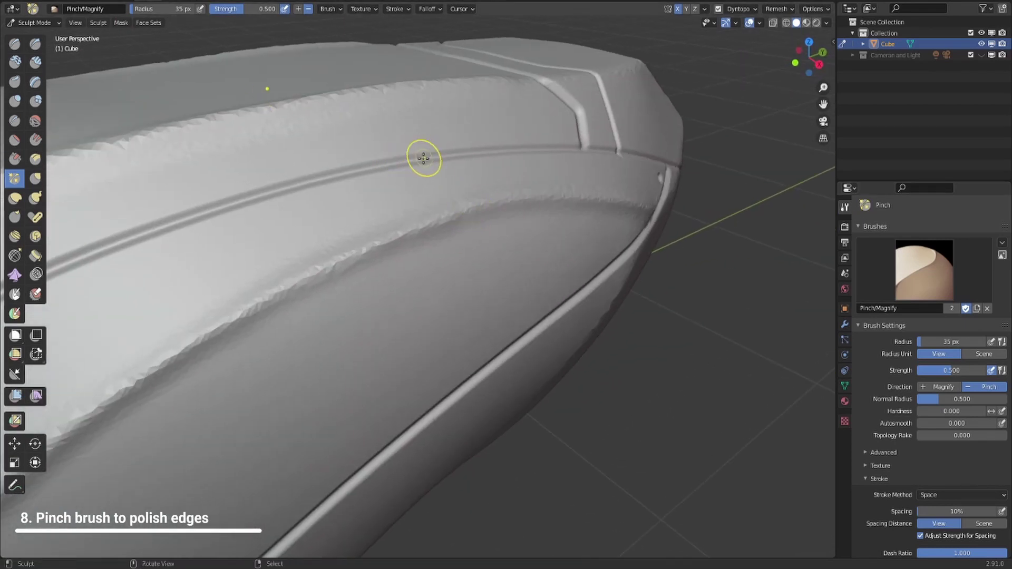
Step: Try to pinch the curved side edge with a 58 px brush at strength 1.000, and undo the stroke
key(f)
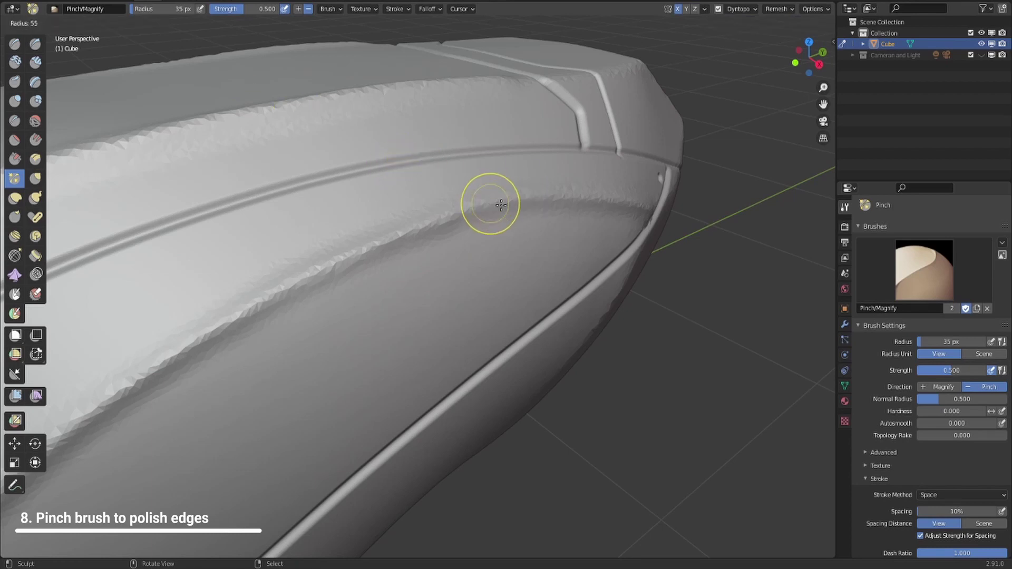
click(498, 200)
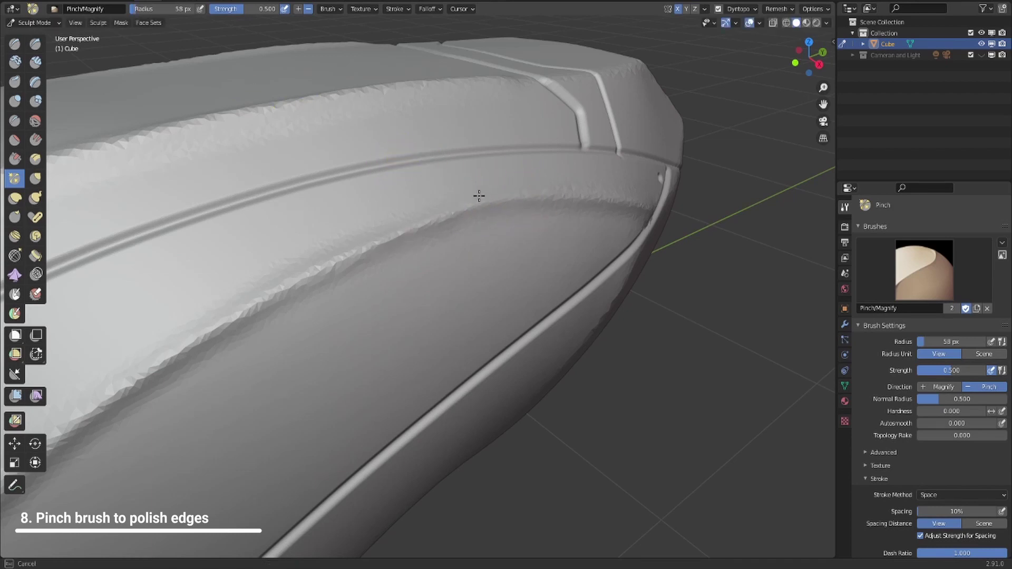
key(shift+f)
click(504, 202)
drag(505, 202, 377, 240)
drag(478, 201, 289, 289)
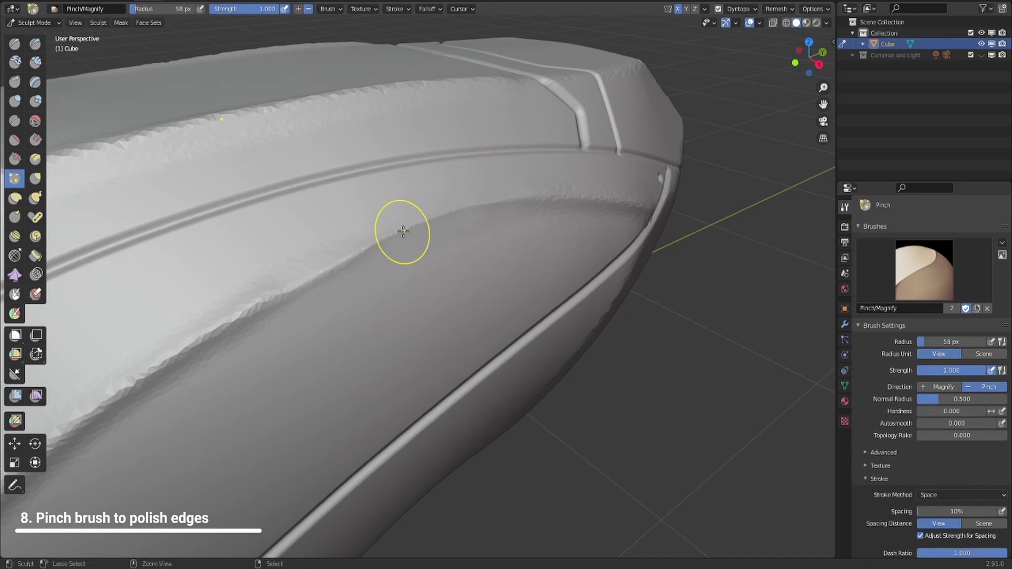
key(ctrl+z)
Step: Pinch the curved side edge with a 78 px brush at strength 0.527
key(shift+f)
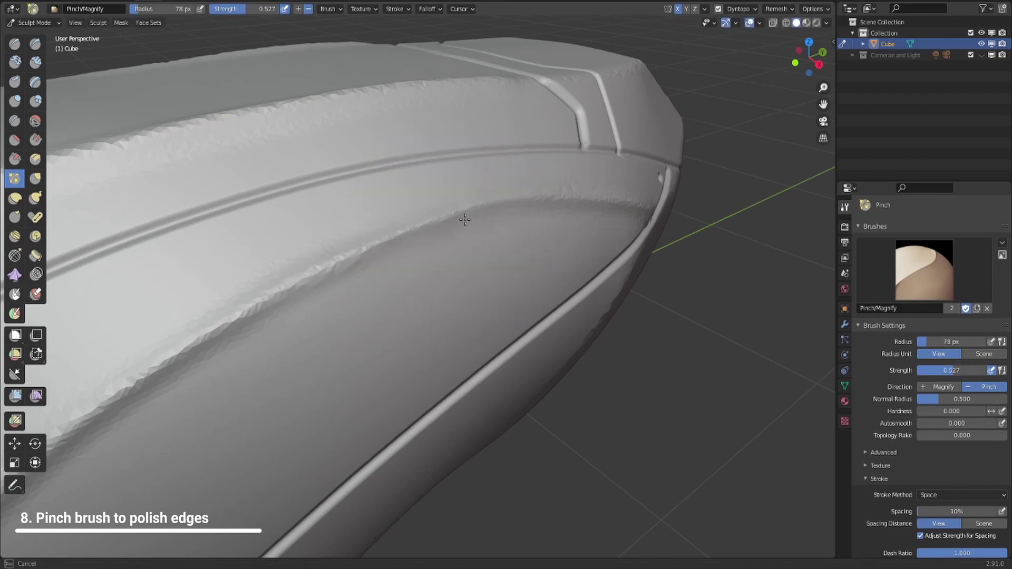
click(464, 221)
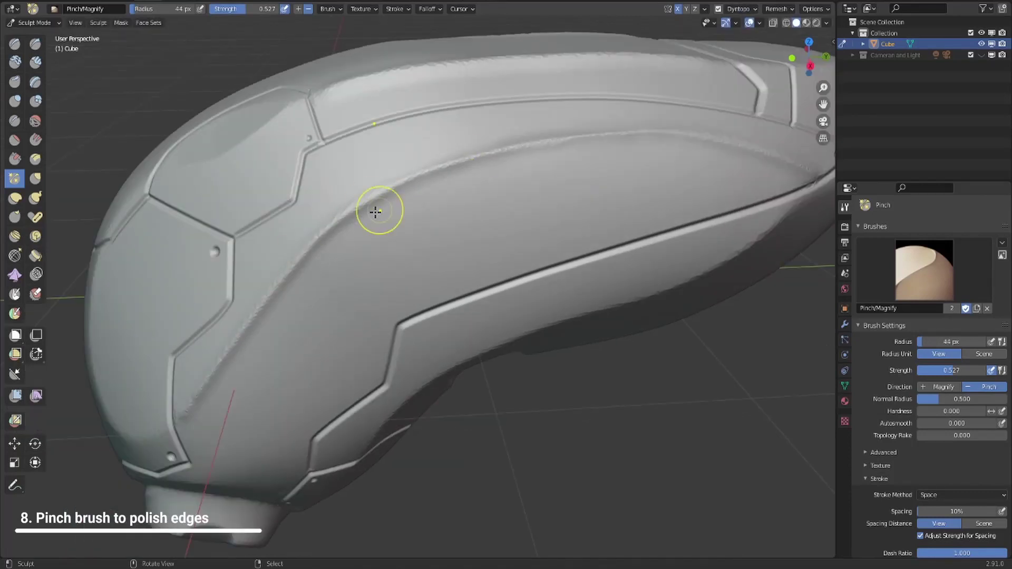
Step: Polish the upper ridge toward the pointed end with a 44 px Pinch brush at strength 0.527
middle_drag(222, 359, 409, 307)
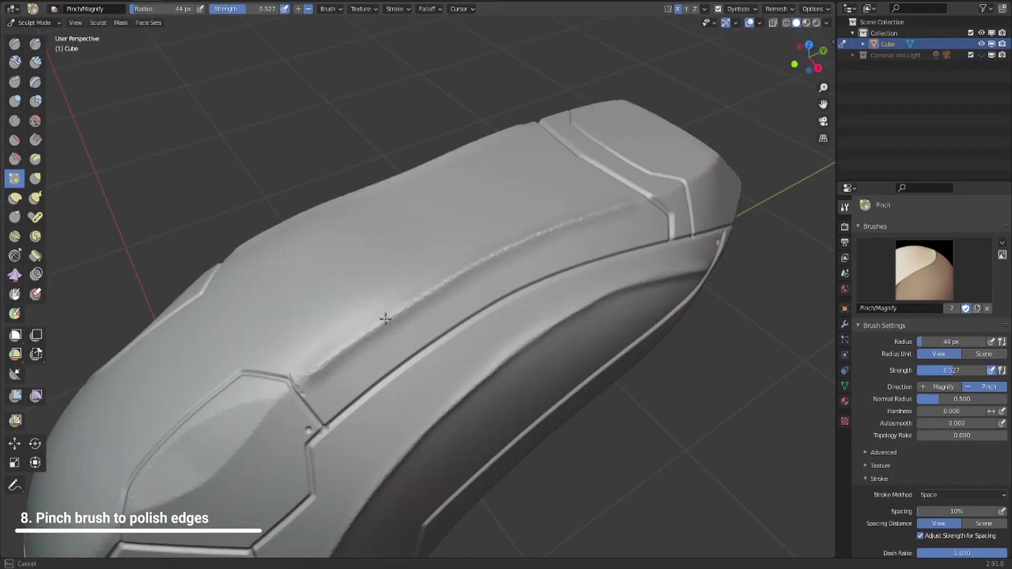
drag(482, 263, 506, 249)
scroll(477, 269, down, 2)
scroll(499, 251, up, 2)
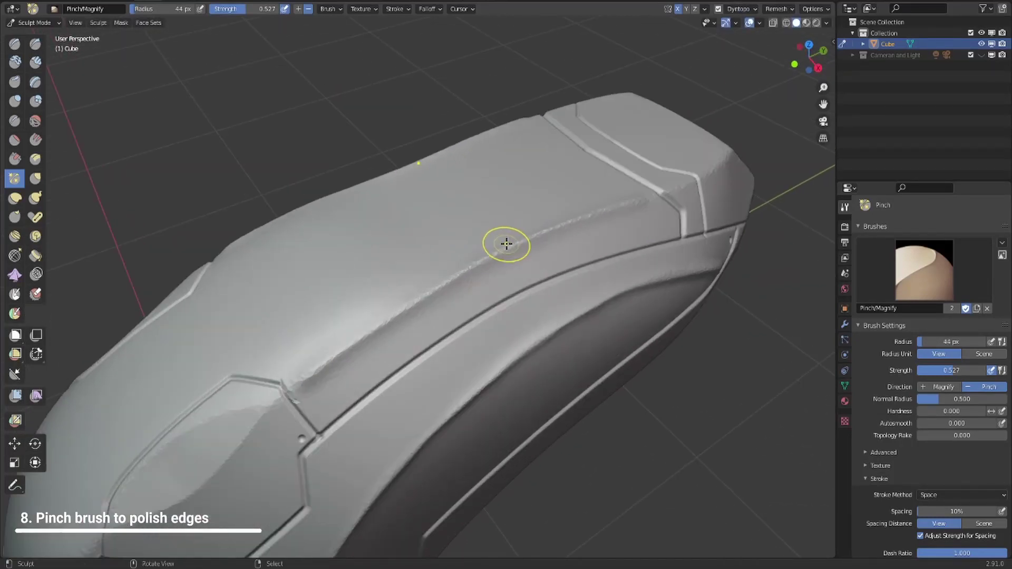
mouse_move(506, 244)
shift+middle_down()
mouse_move(458, 287)
mouse_move(445, 269)
shift+middle_up()
scroll(460, 295, up, 2)
shift+middle_drag(440, 205, 425, 257)
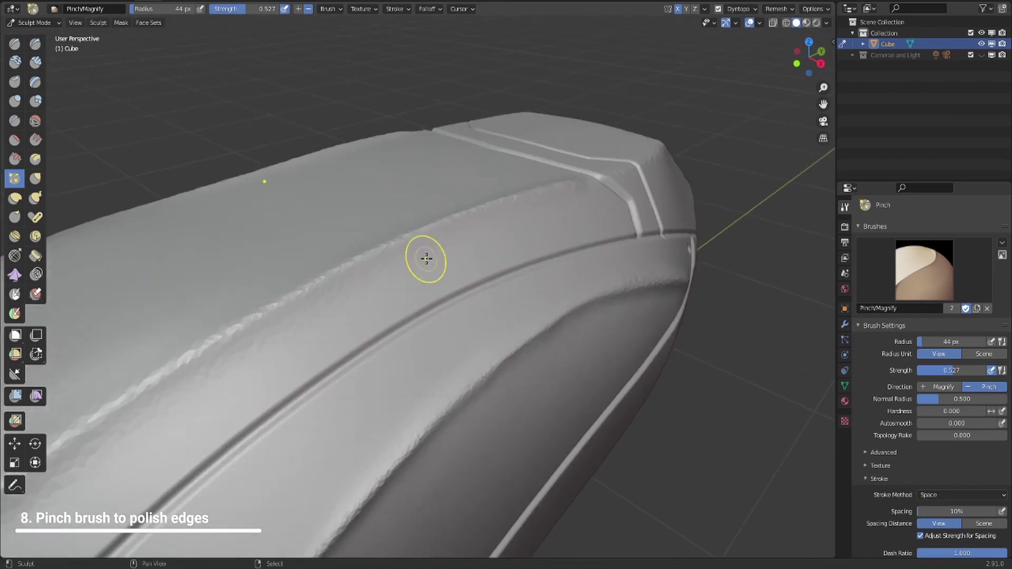
Step: Enlarge the Pinch brush to 75 px and tighten the long panel-line groove between the ridge and the side edge
key(f)
click(446, 301)
mouse_move(391, 287)
middle_down()
mouse_move(382, 273)
mouse_move(431, 316)
mouse_move(431, 337)
mouse_move(492, 335)
middle_up()
scroll(384, 272, up, 1)
key(f)
click(462, 310)
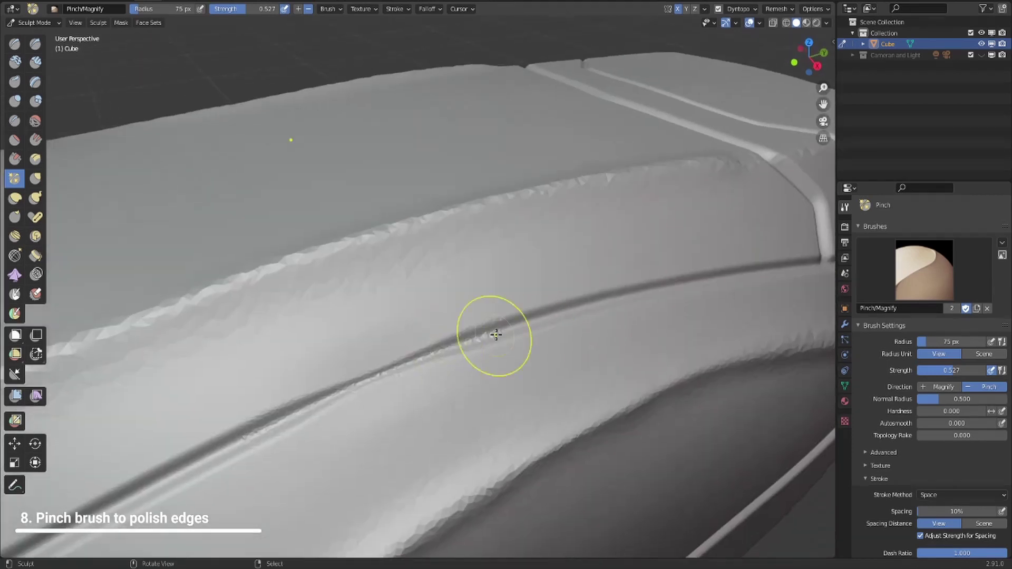
mouse_move(632, 292)
middle_down()
mouse_move(633, 271)
mouse_move(558, 295)
middle_up()
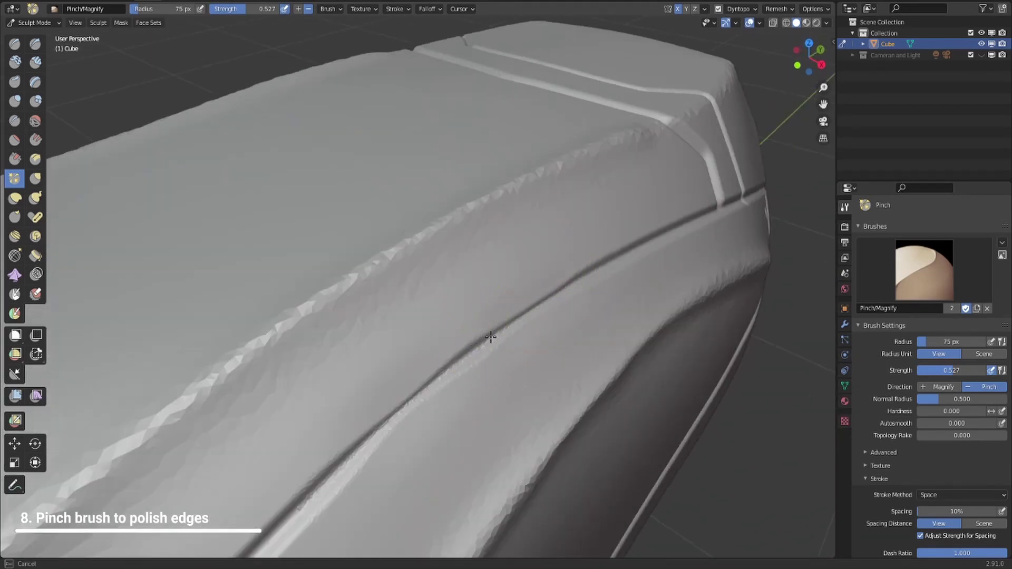